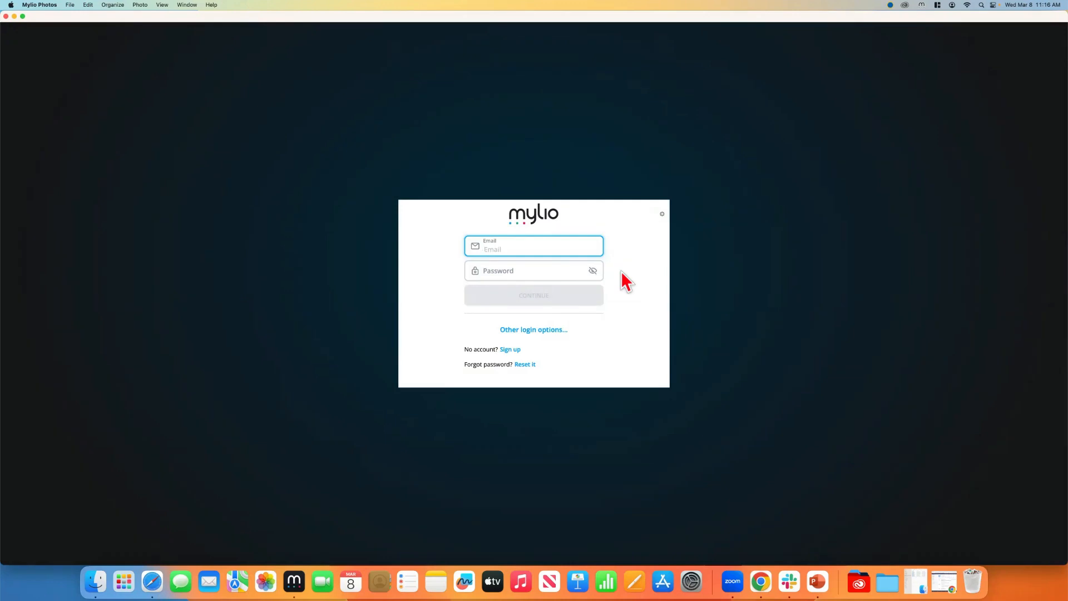
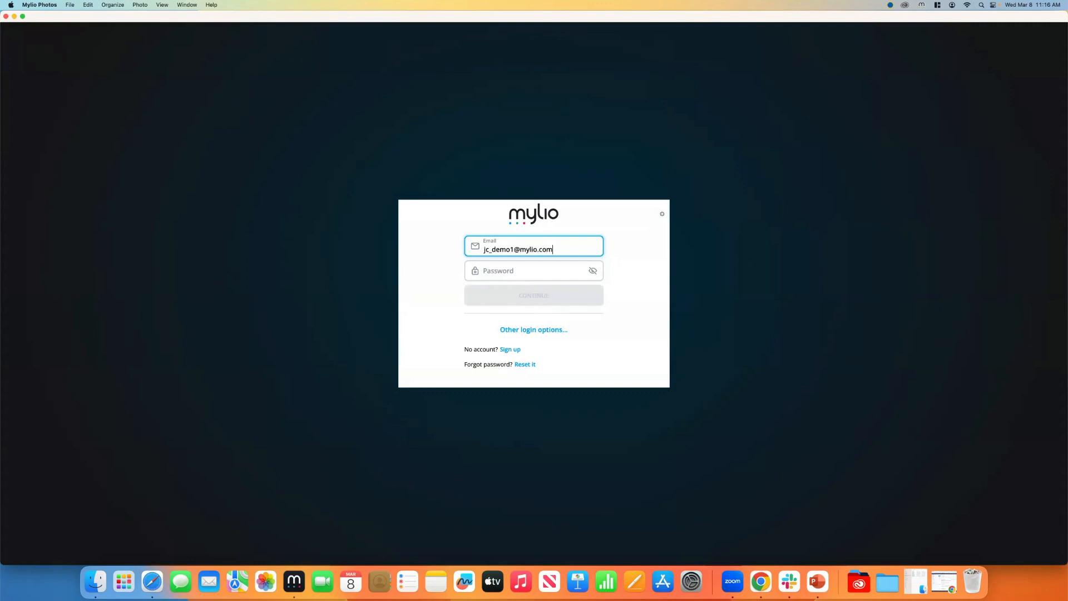
# Fill in the account email and password in the Mylio sign-in form
pyautogui.click(484, 271)
pyautogui.write('••••')
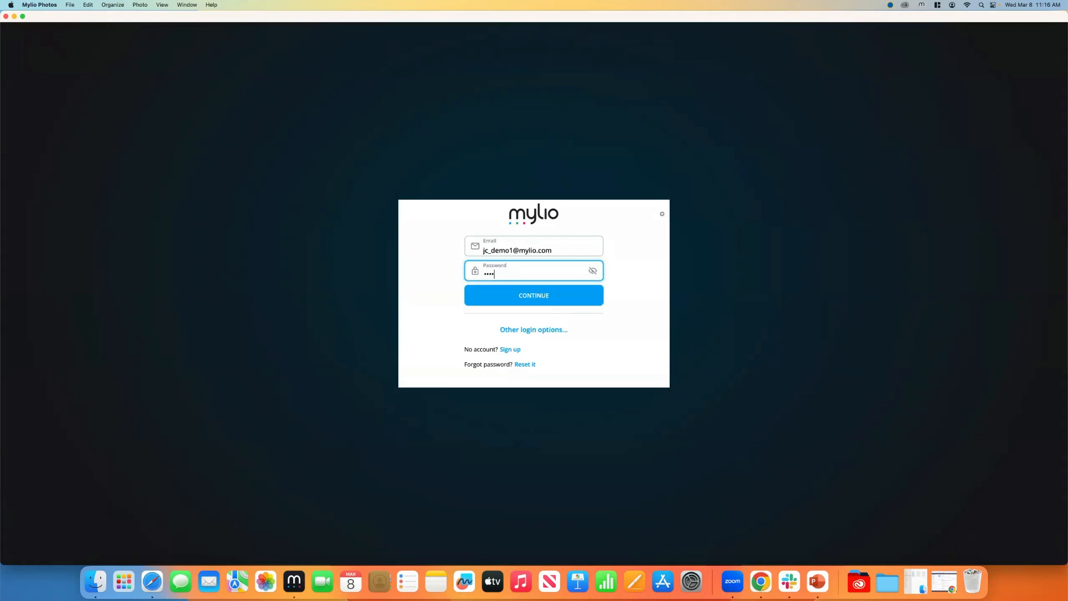
pyautogui.write('•••••••••')
pyautogui.click(529, 290)
# Open Mylio's password-reset page in Safari from the 'Reset it' link
pyautogui.click(525, 365)
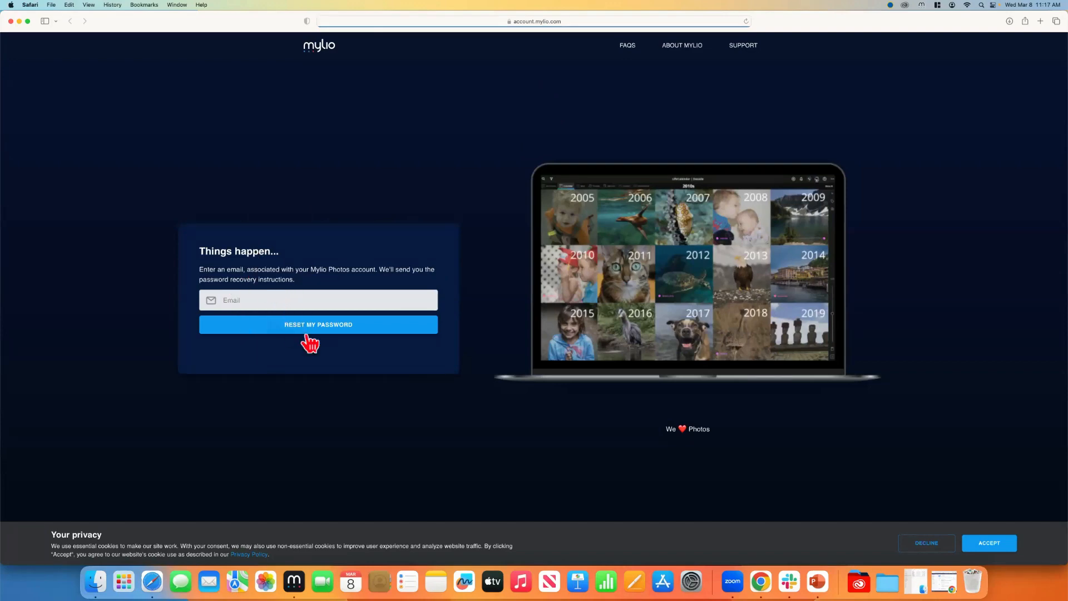
# Close Safari and sign in to the Mylio account from the sign-in window
pyautogui.click(10, 21)
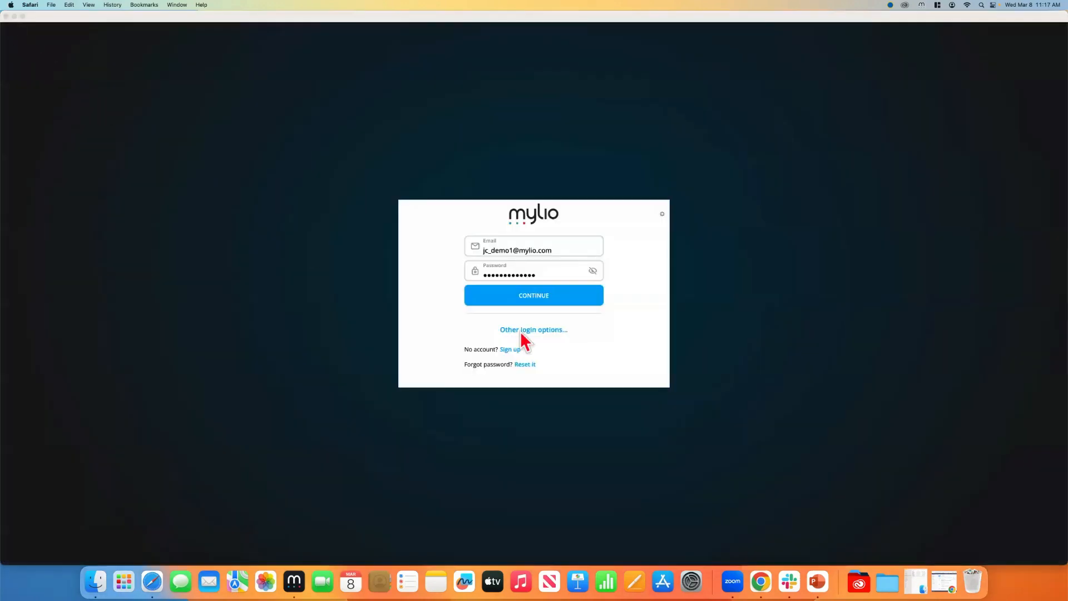
pyautogui.click(634, 315)
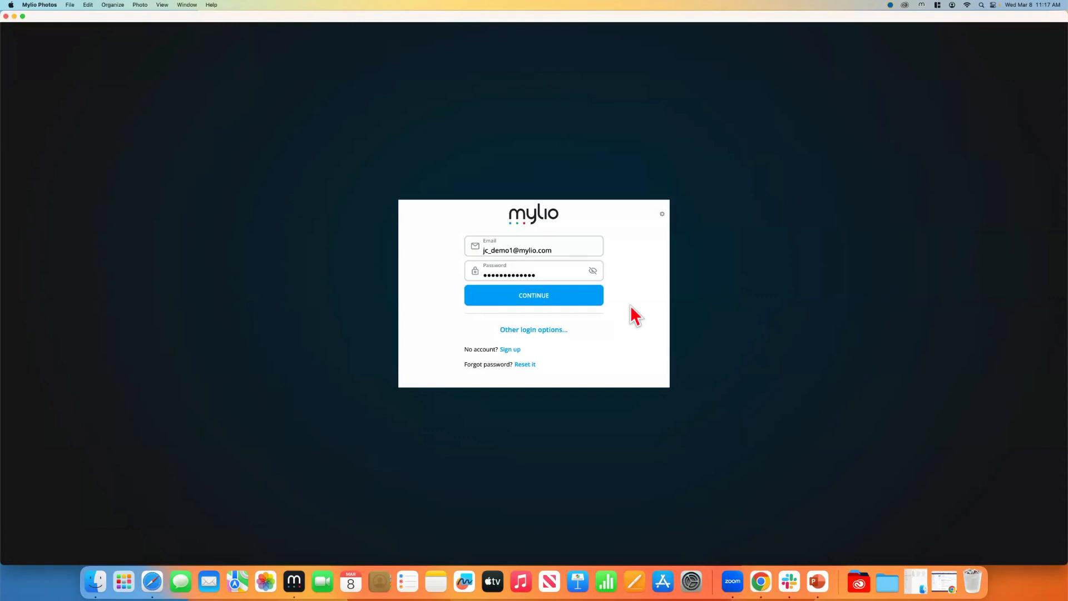
pyautogui.click(532, 297)
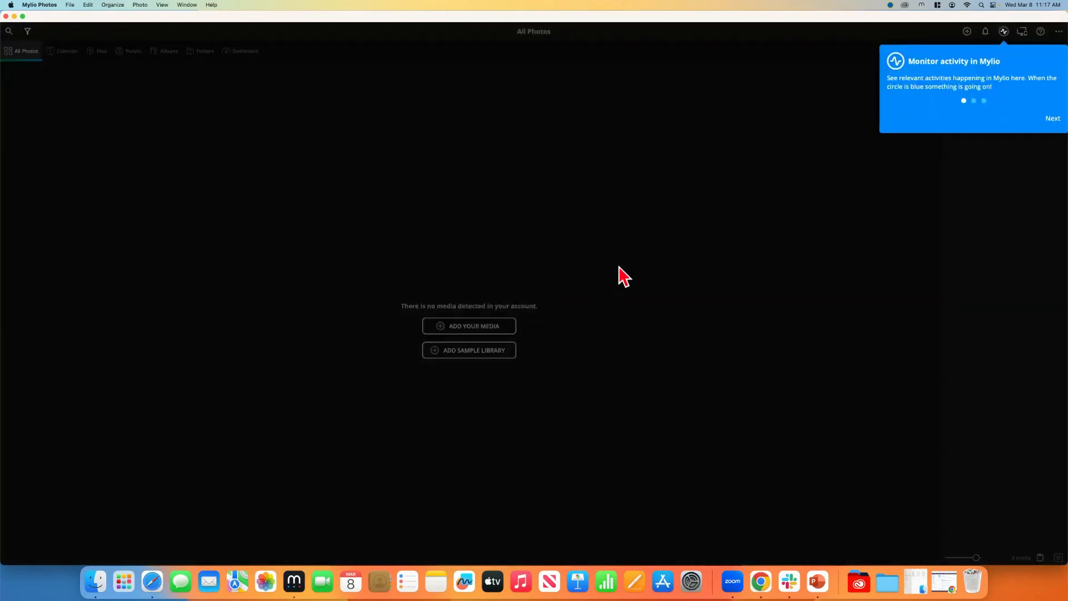
# Skip through the feature tour and close the Getting started panel
pyautogui.click(1052, 123)
pyautogui.click(1051, 123)
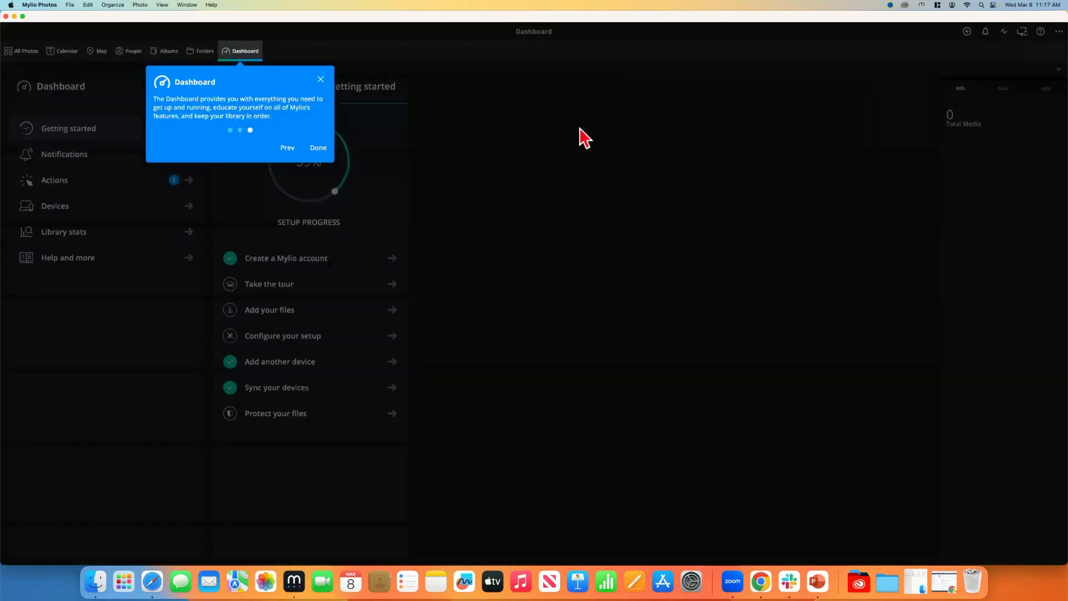
pyautogui.click(321, 80)
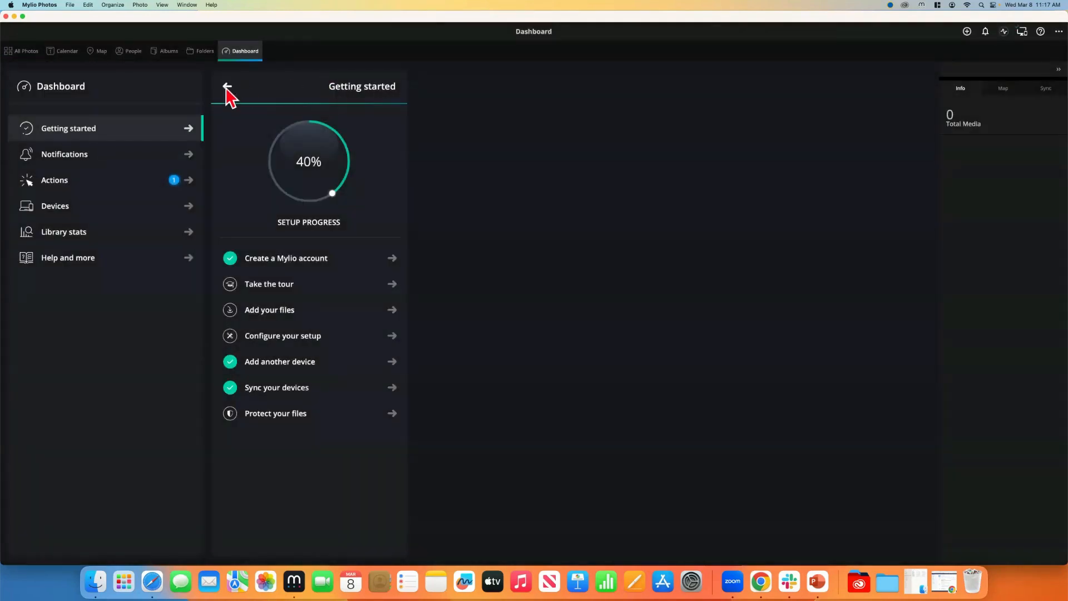
pyautogui.click(227, 87)
# Unregister the Source drive in Devices and enter the account password for the Mac Studio removal
pyautogui.click(25, 211)
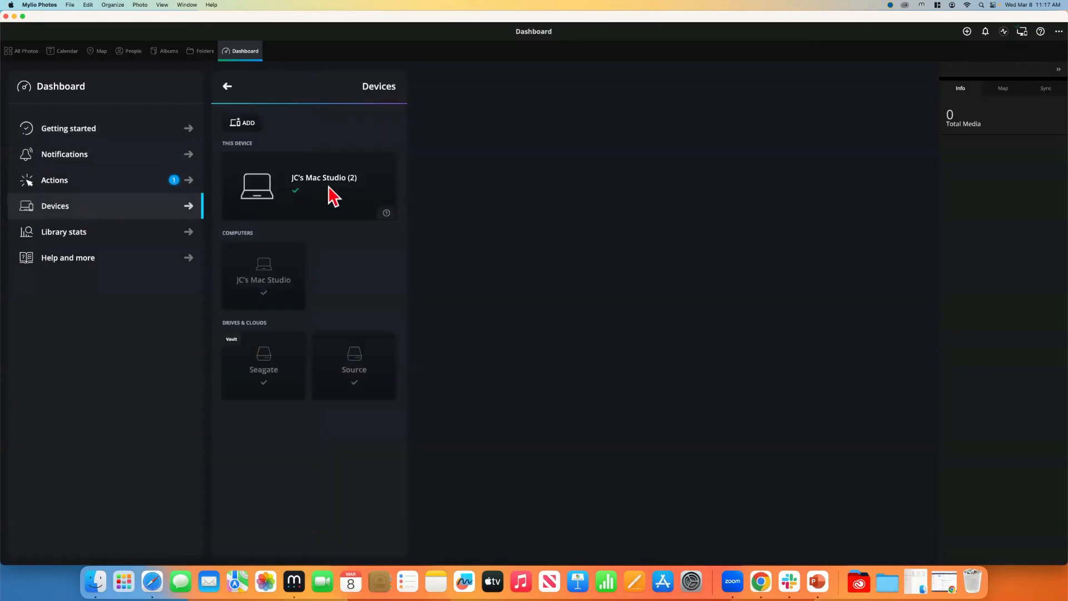
pyautogui.click(349, 385)
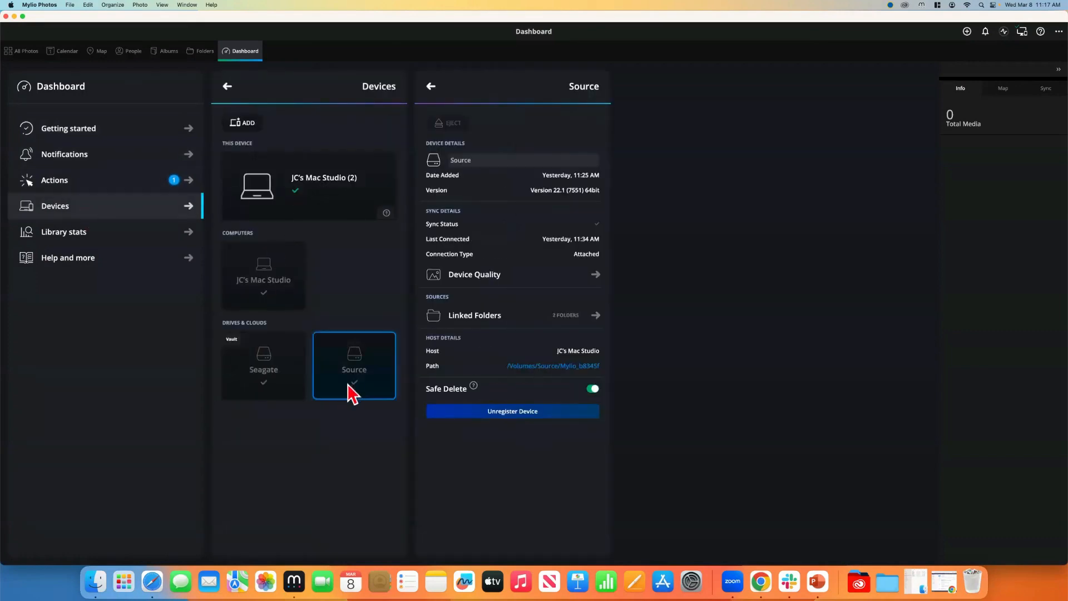
pyautogui.click(522, 412)
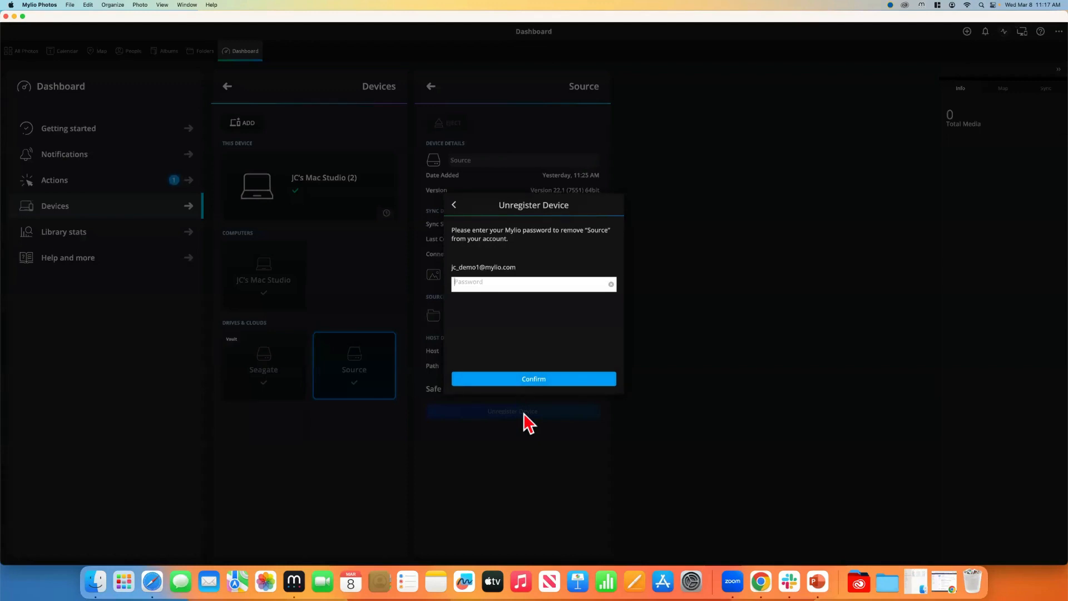
pyautogui.write('••••')
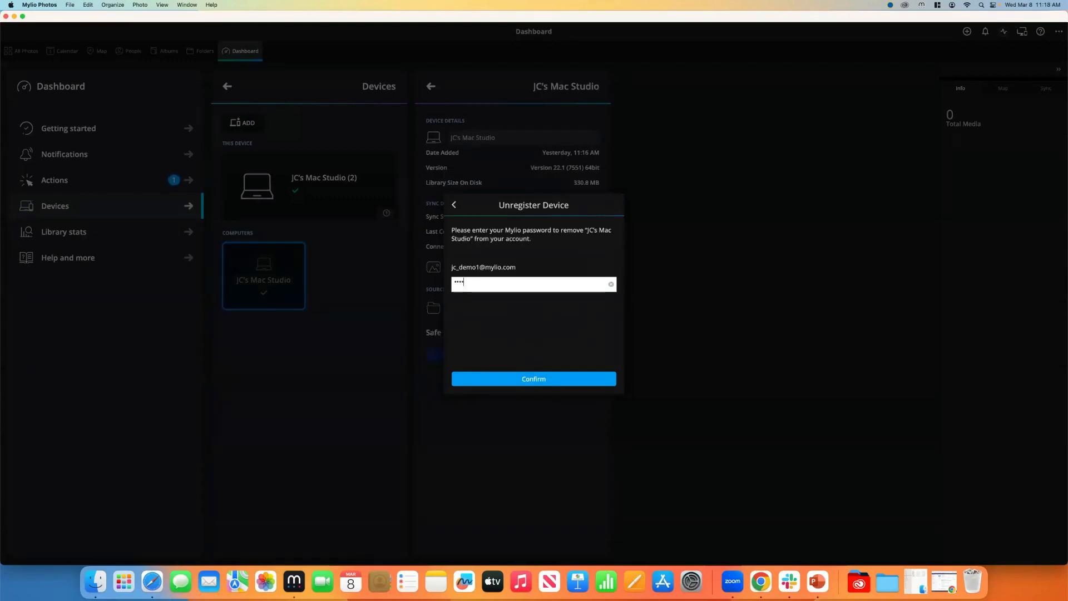
pyautogui.write('•••••••••')
# Confirm the old Mac Studio removal, then unregister this computer and reset its local library
pyautogui.click(526, 378)
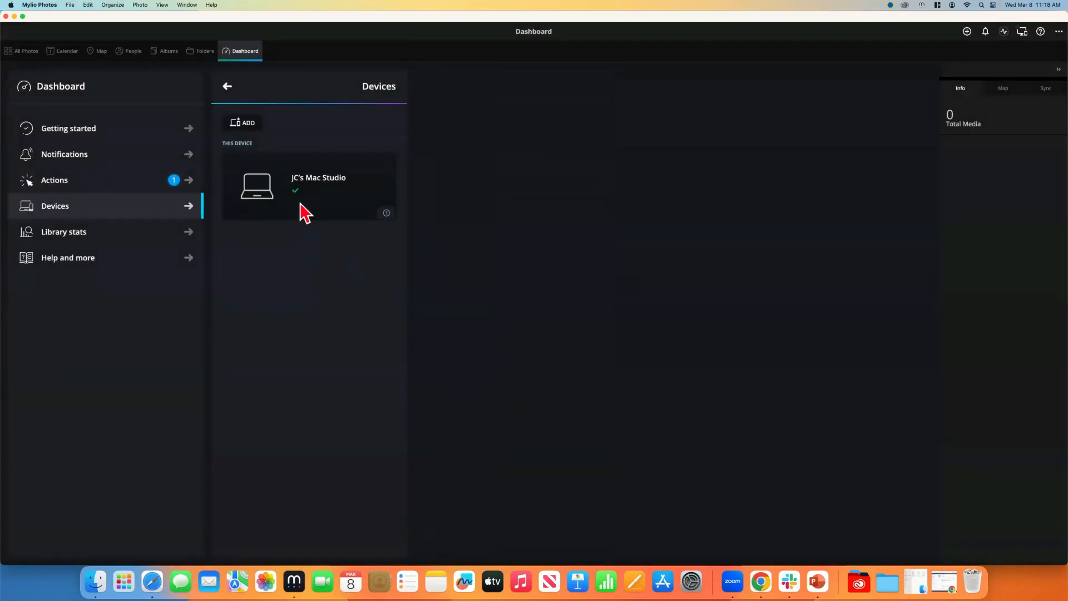
pyautogui.click(282, 187)
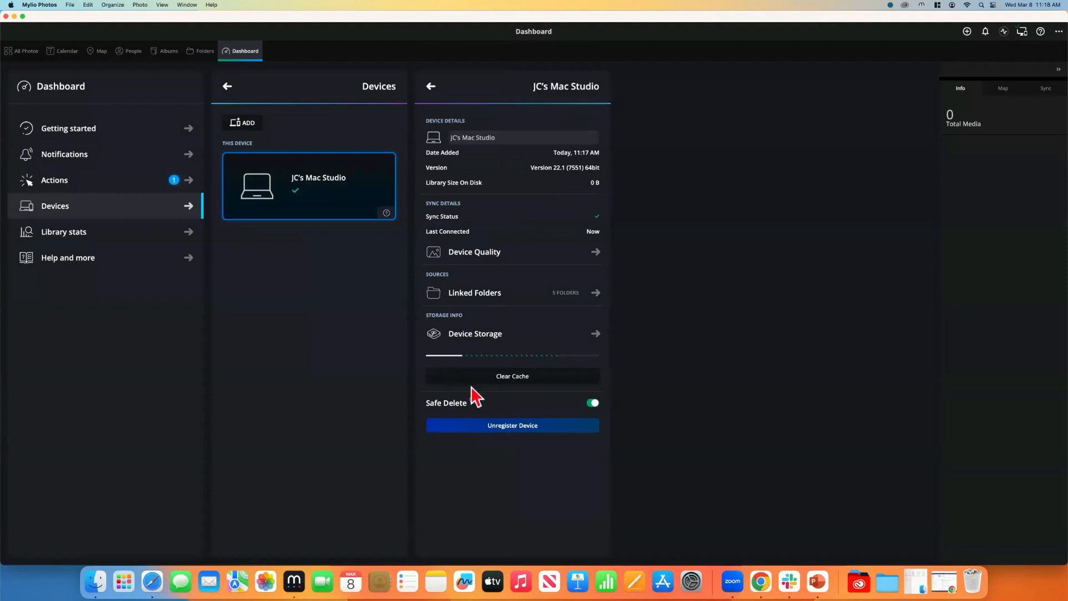
pyautogui.click(508, 425)
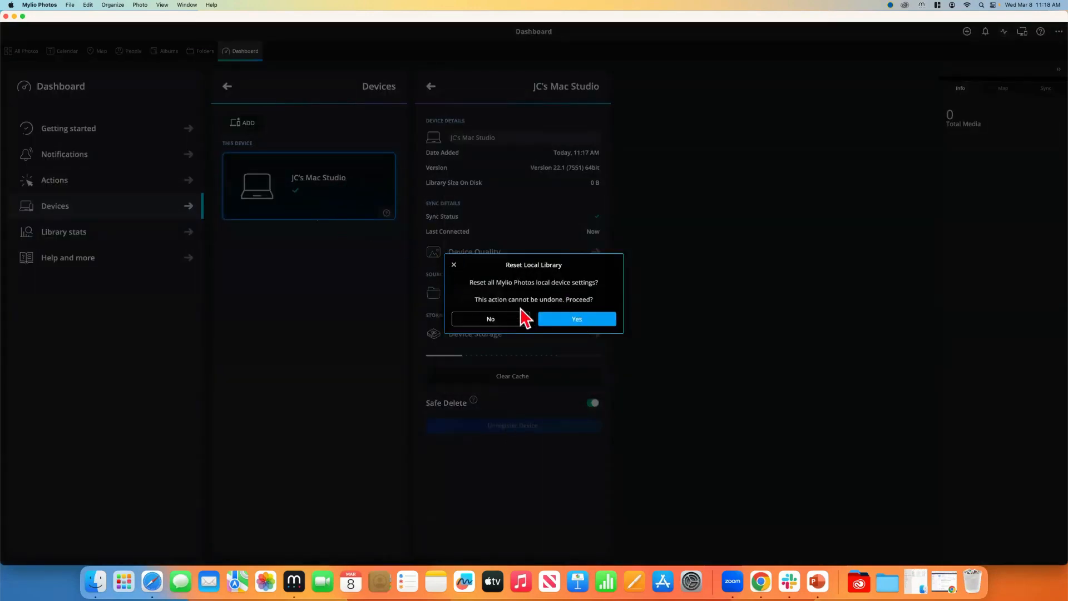
pyautogui.click(557, 319)
pyautogui.click(534, 315)
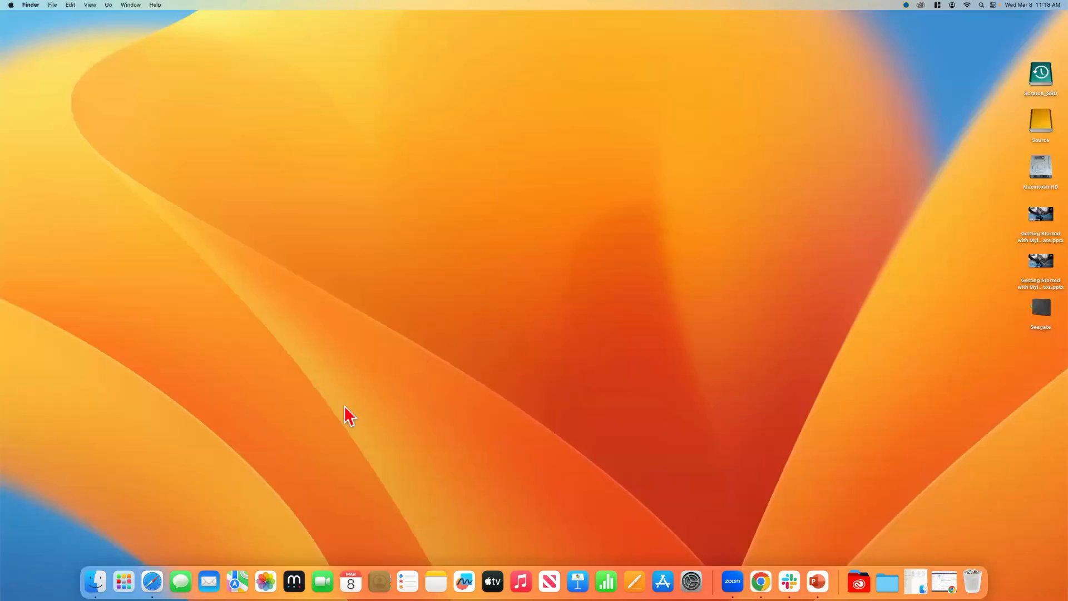
# Relaunch Mylio and confirm the factory reset by entering 'reset'
pyautogui.click(294, 581)
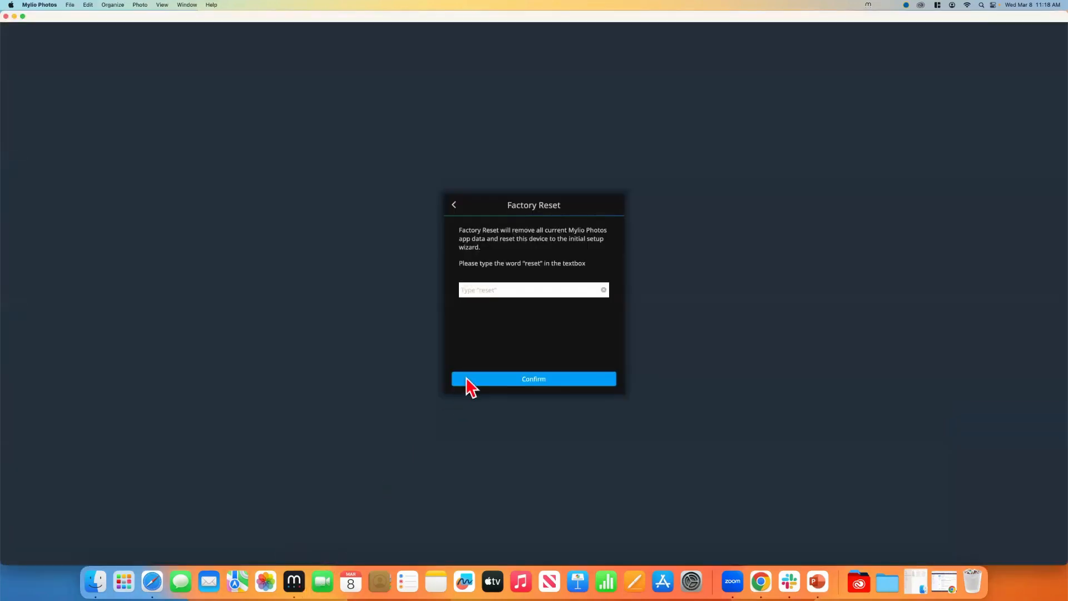
pyautogui.write('reset')
pyautogui.click(467, 379)
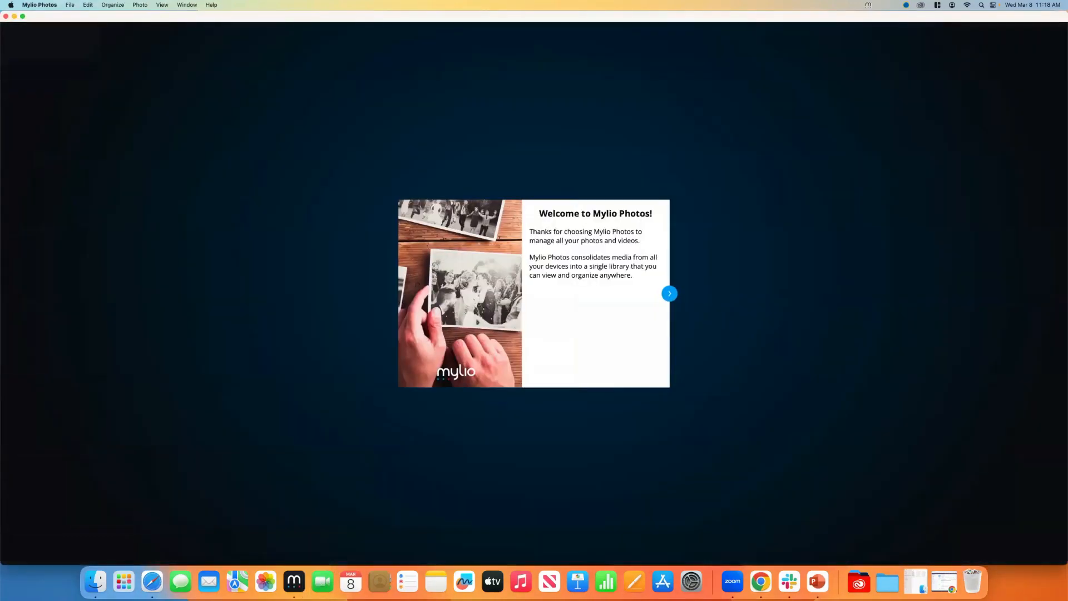
# Pass the welcome page and sign back in with the account email and password
pyautogui.click(670, 293)
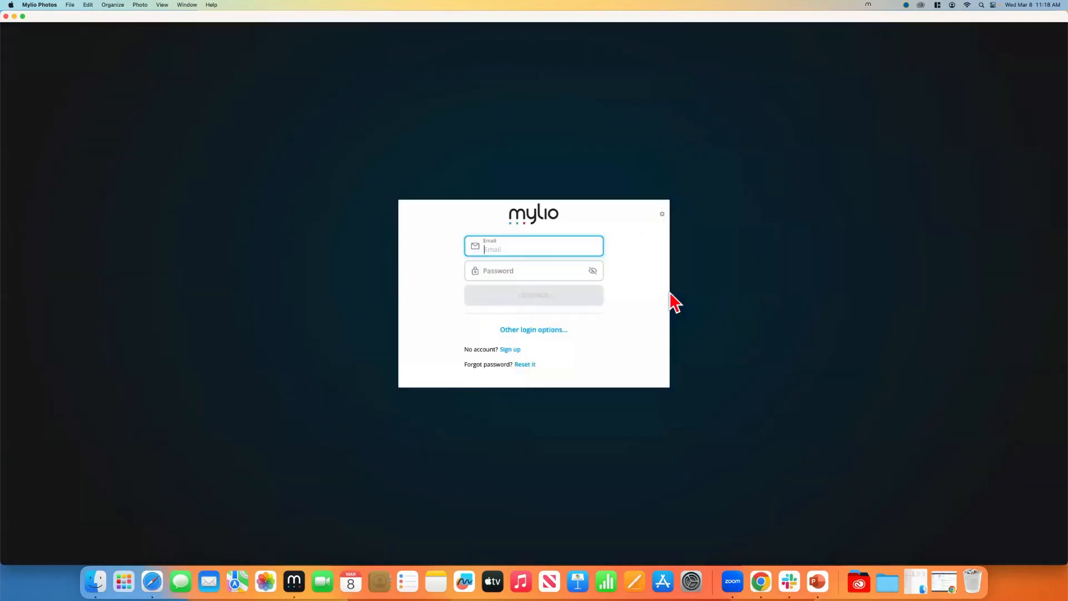
pyautogui.press('Tab')
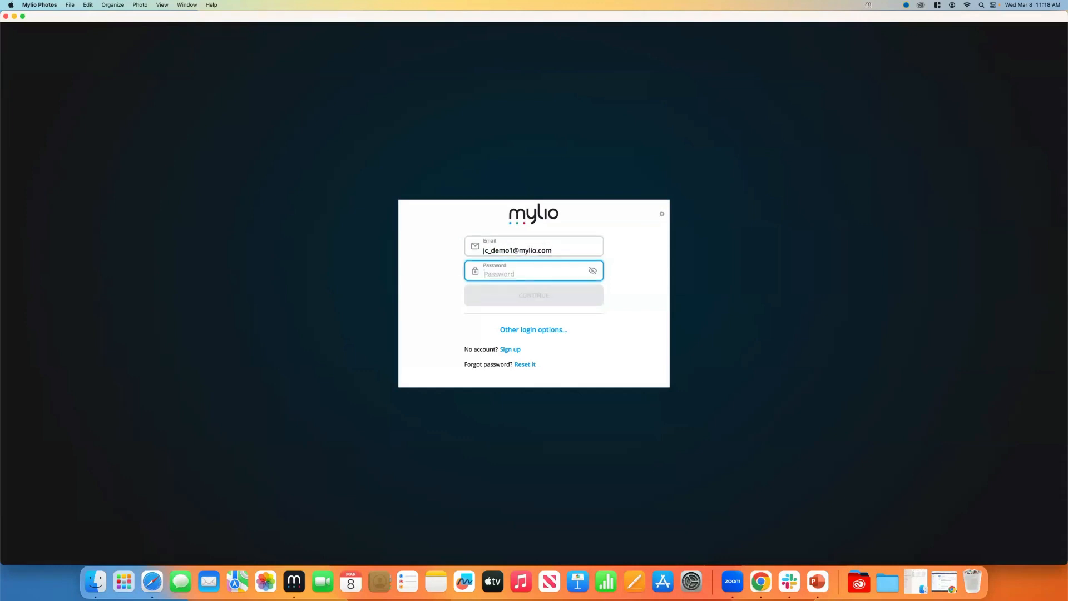
pyautogui.write('••••••••••')
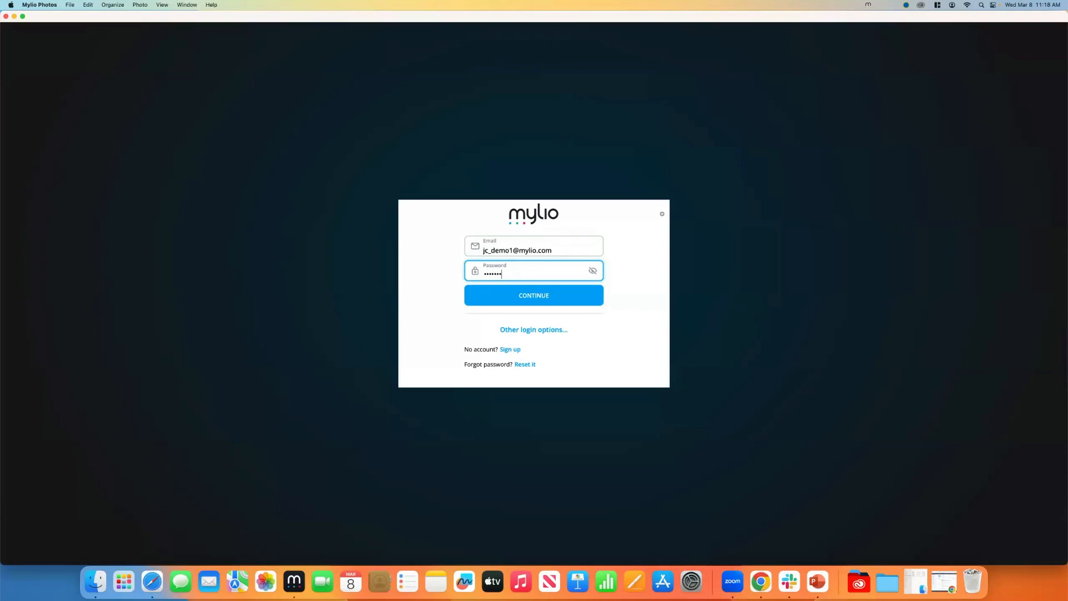
pyautogui.write('•••')
pyautogui.click(534, 294)
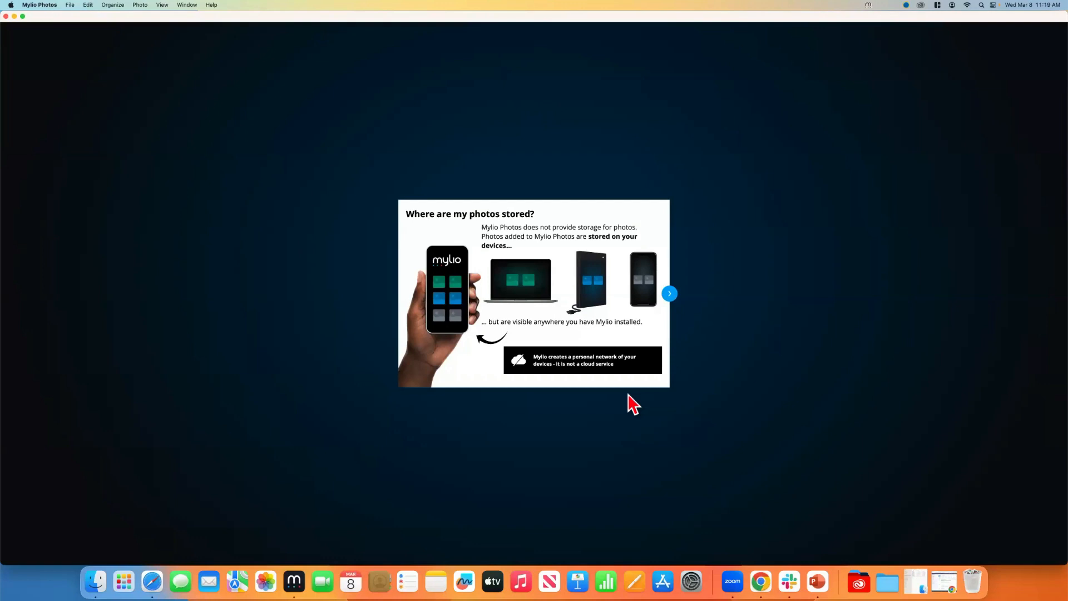
# Advance through the intro slides to the library folder choice
pyautogui.click(669, 294)
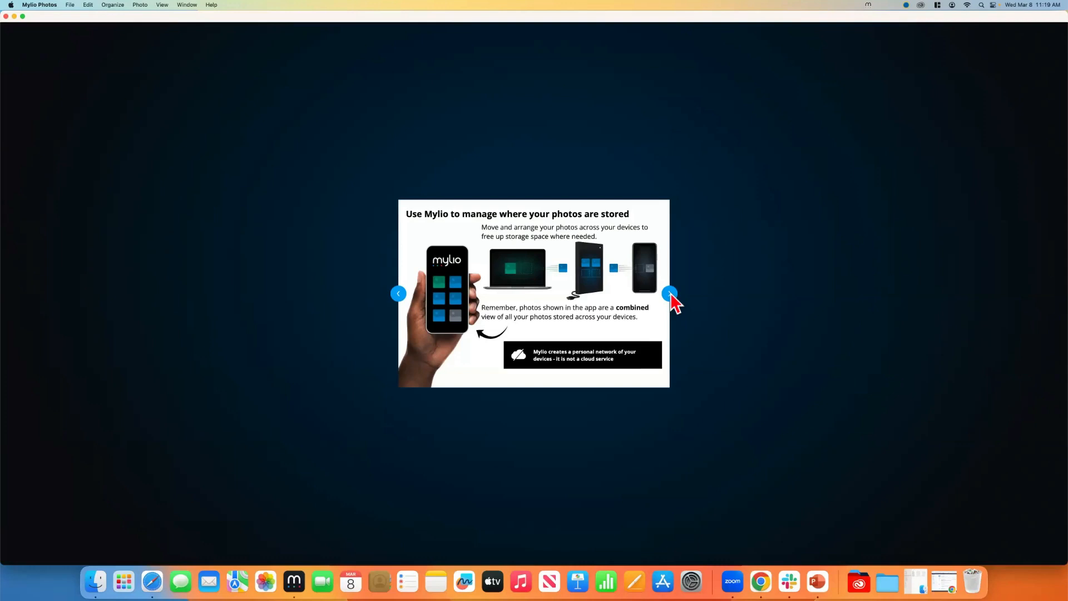
pyautogui.click(670, 293)
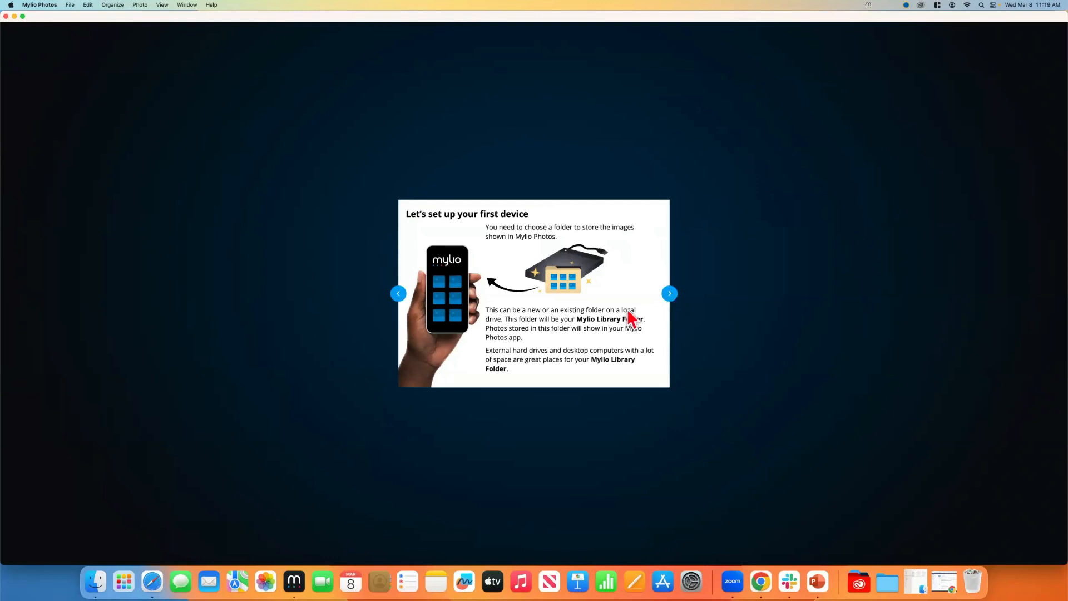
pyautogui.click(670, 295)
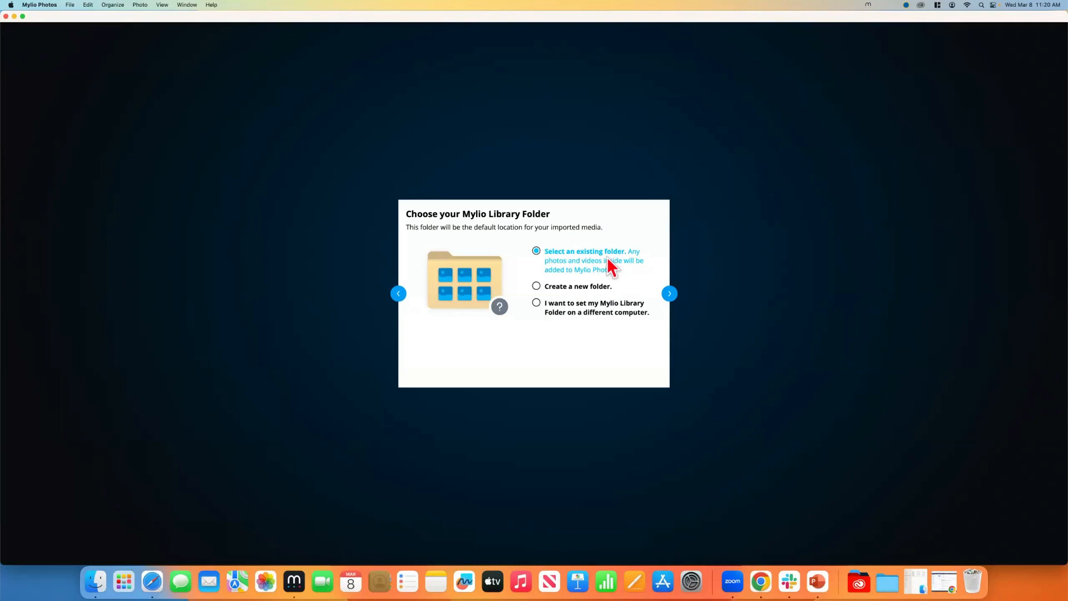
# Choose to create a new library folder and opt to change its location
pyautogui.click(536, 287)
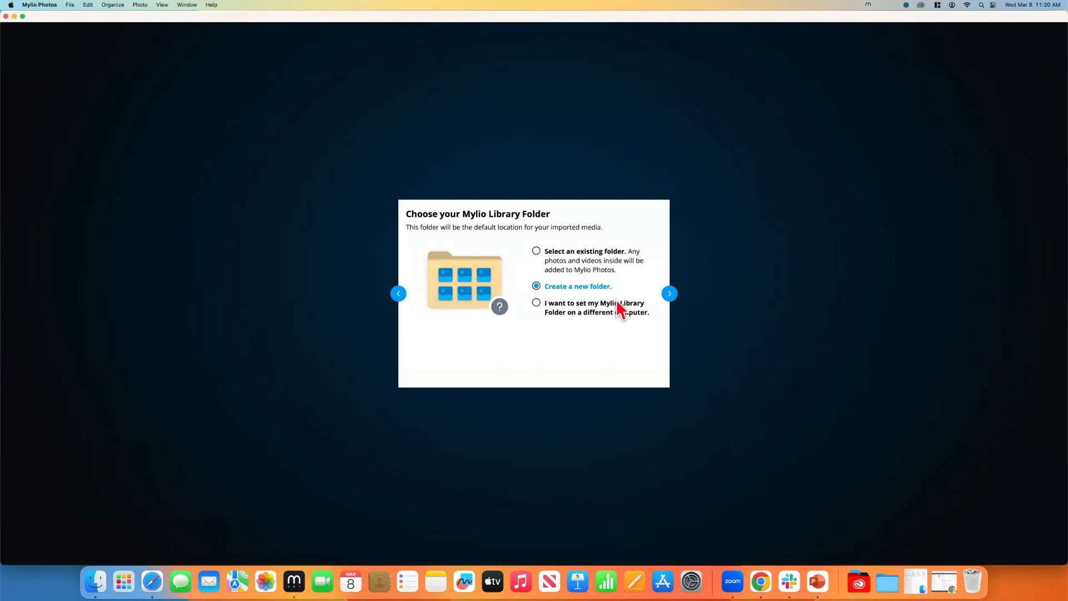
pyautogui.click(669, 294)
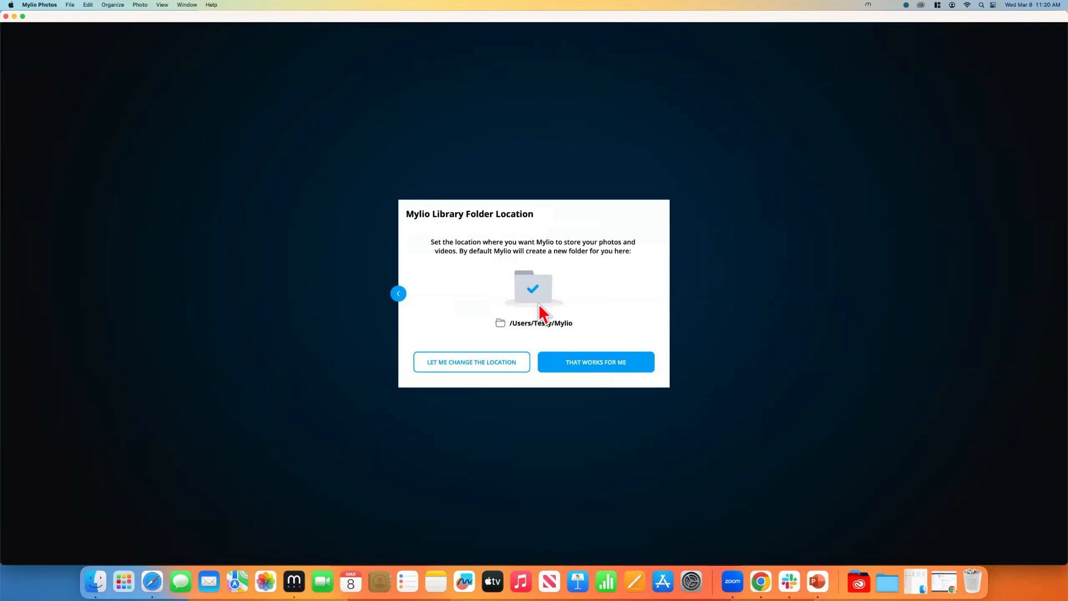
pyautogui.click(479, 368)
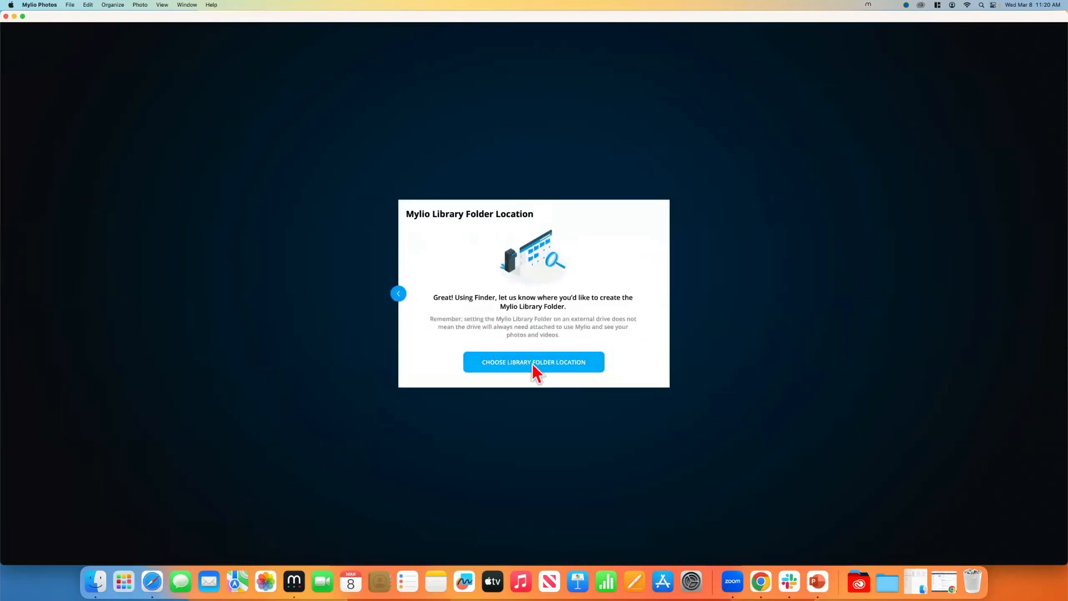
# Back out of the folder picker and accept the default ~/Mylio/Mylio Pictures library location
pyautogui.click(535, 368)
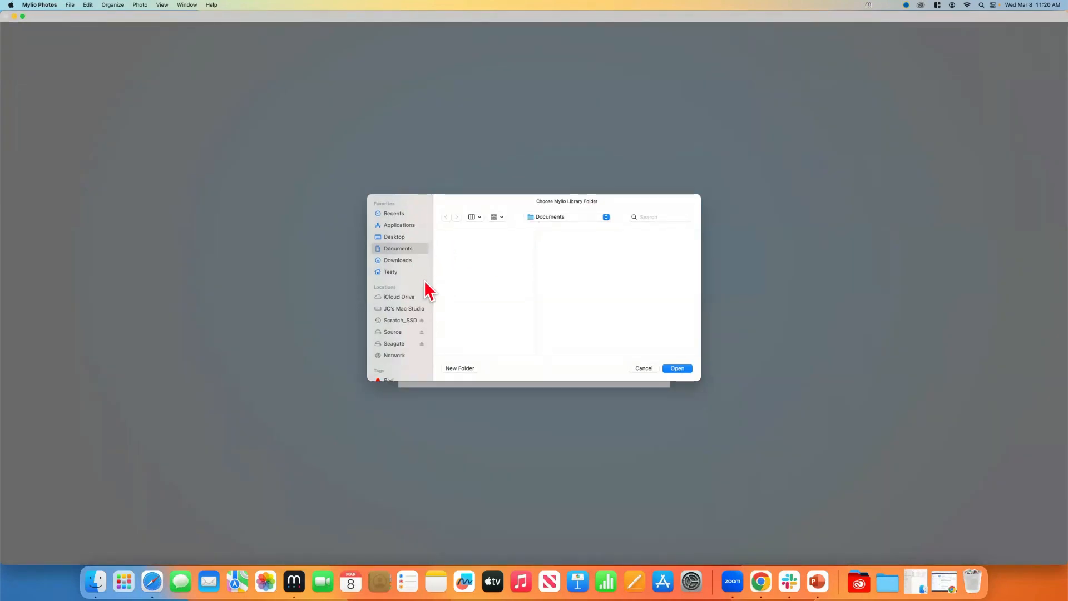
pyautogui.click(641, 368)
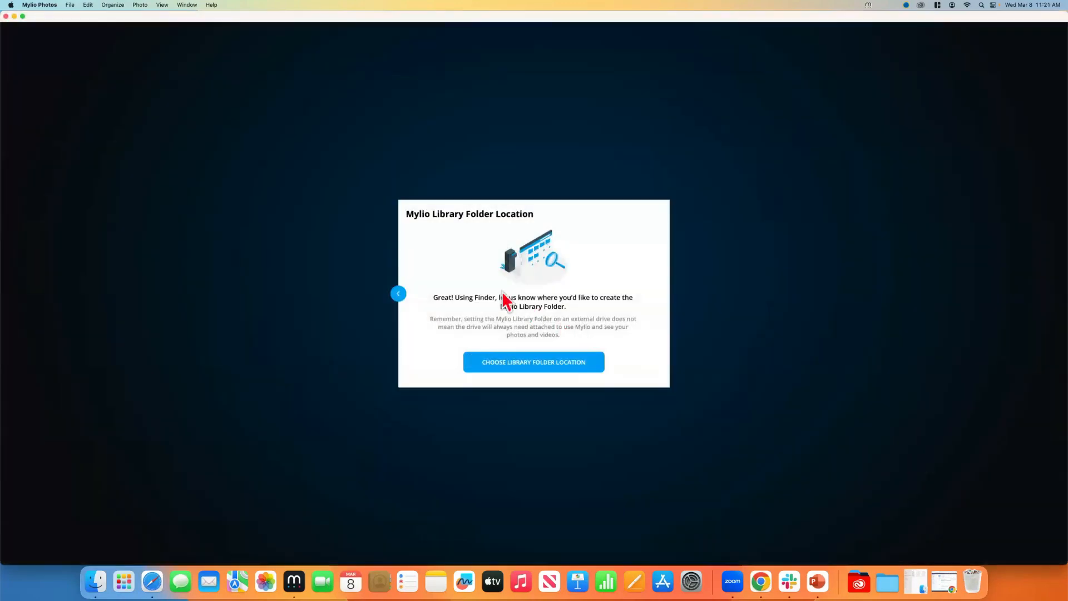
pyautogui.click(400, 295)
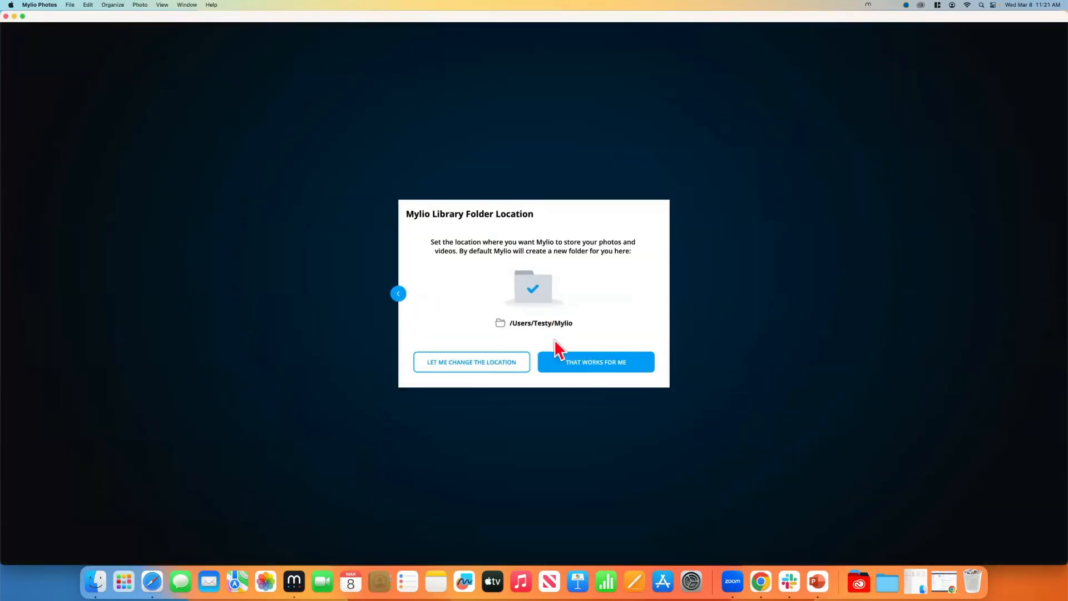
pyautogui.click(586, 364)
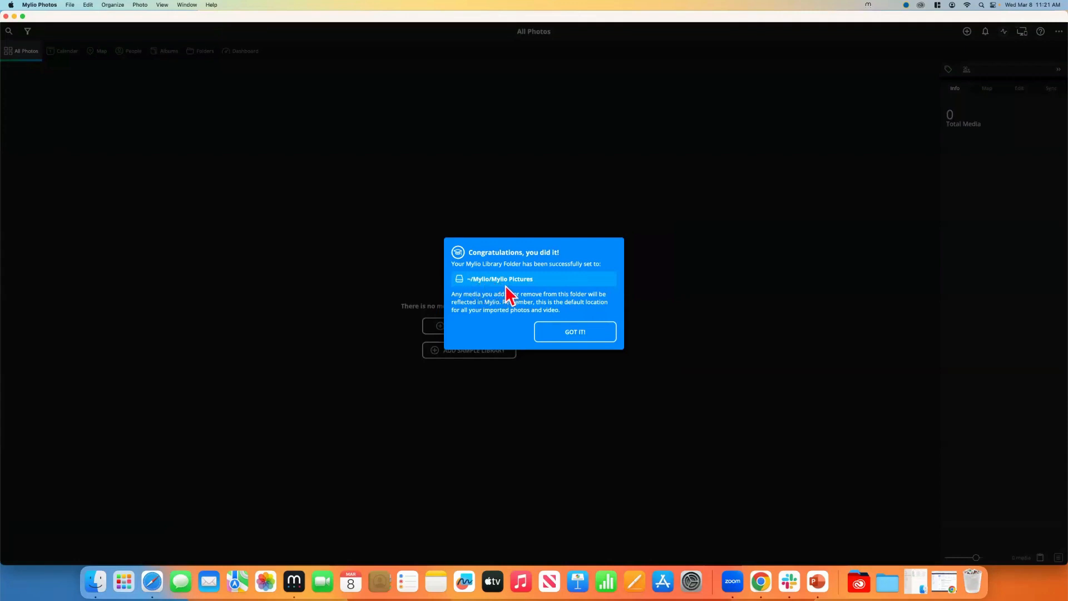
# In Finder, open an enlarged window on Macintosh HD > Users > home folder in list view
pyautogui.press('super+Tab')
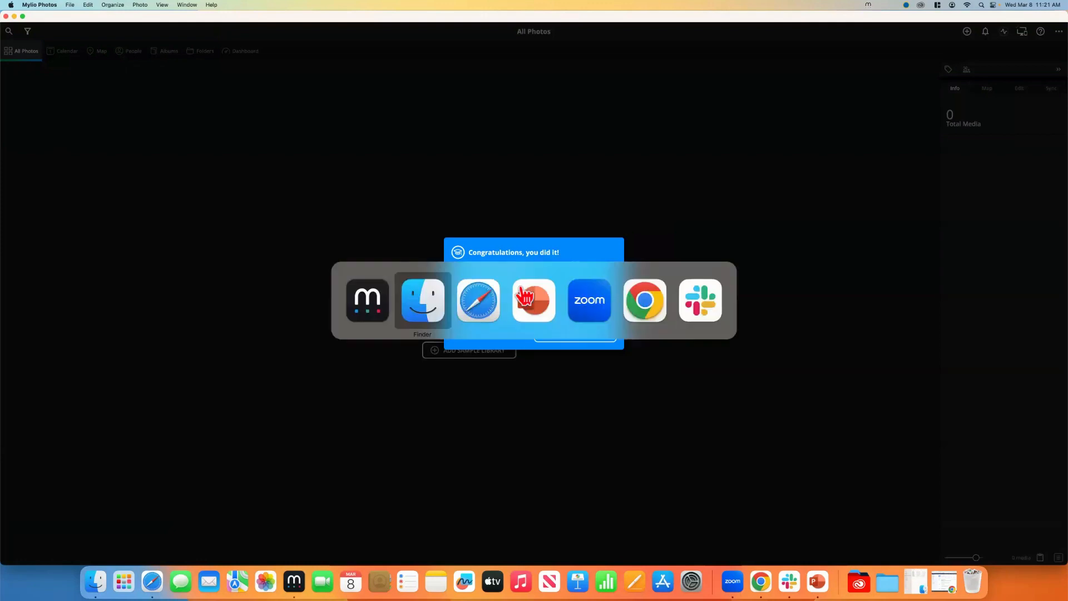
pyautogui.press('super+n')
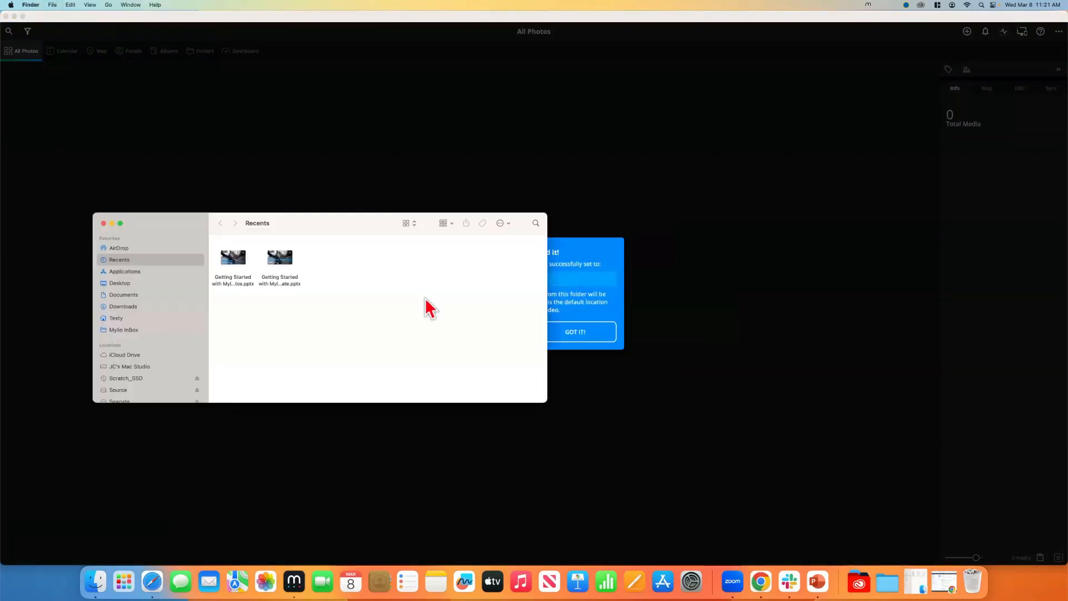
pyautogui.moveTo(301, 220); pyautogui.dragTo(427, 106)
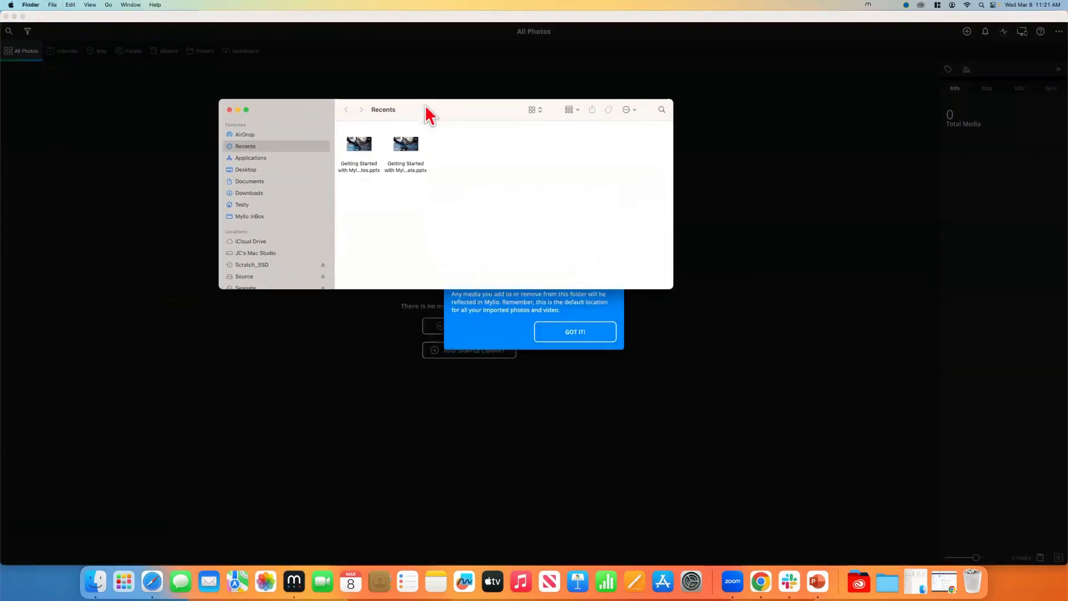
pyautogui.moveTo(671, 286); pyautogui.dragTo(753, 449)
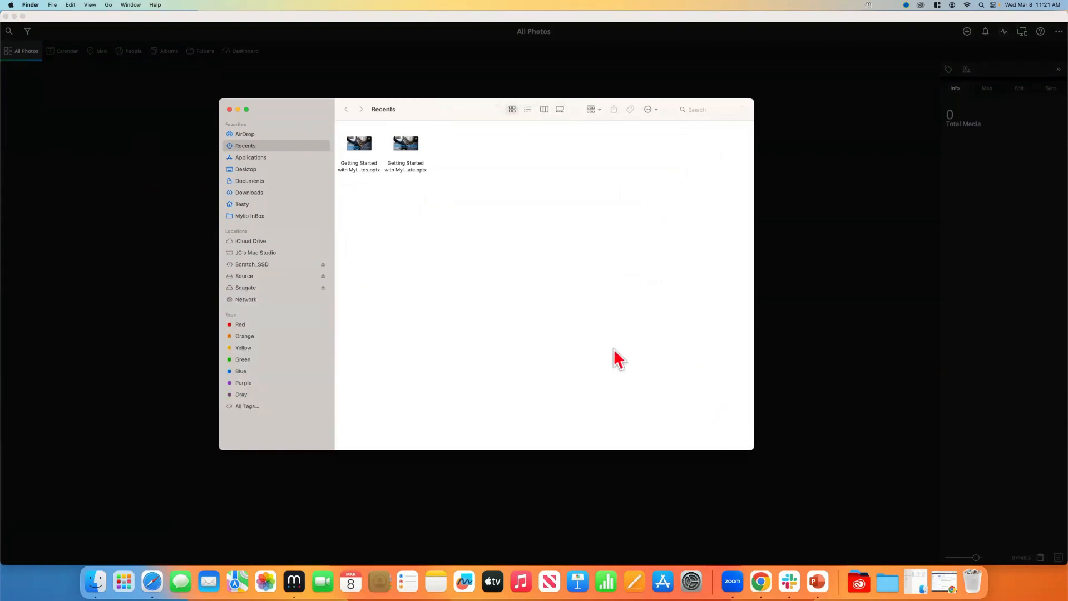
pyautogui.click(252, 253)
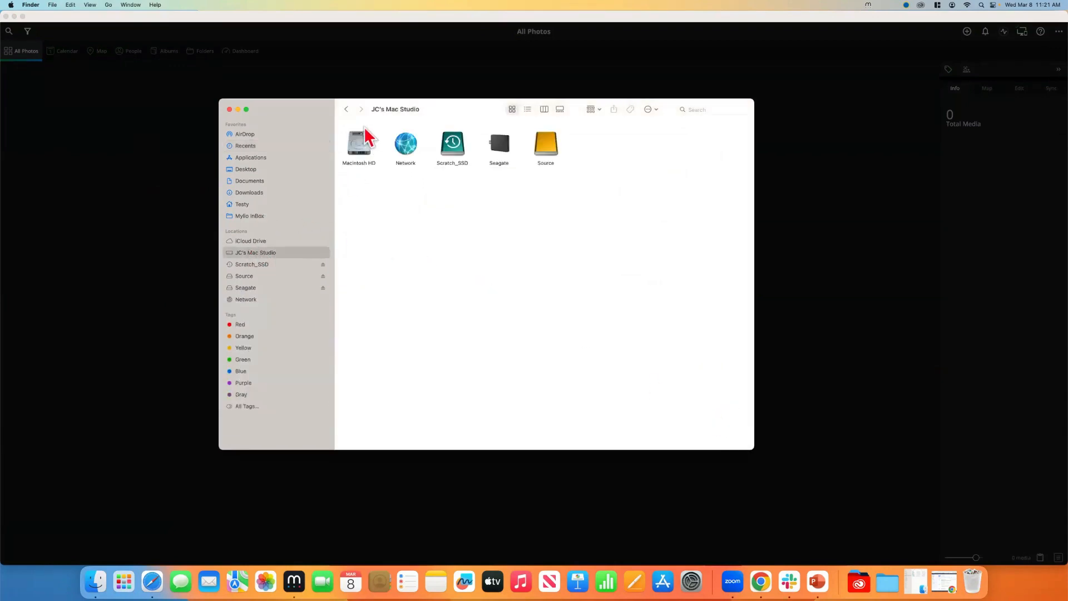
pyautogui.doubleClick(356, 146)
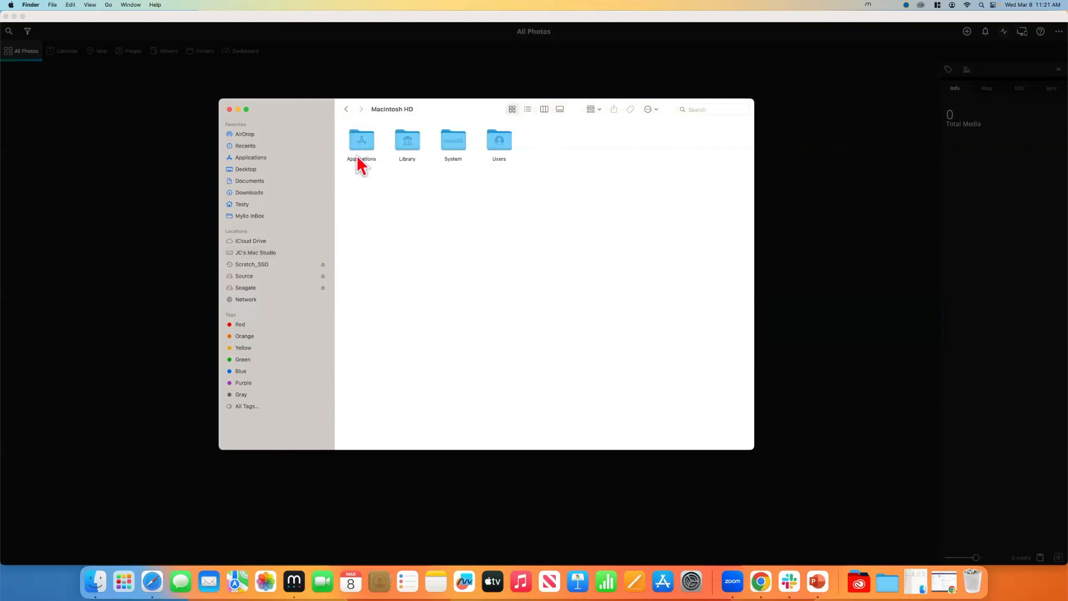
pyautogui.click(527, 110)
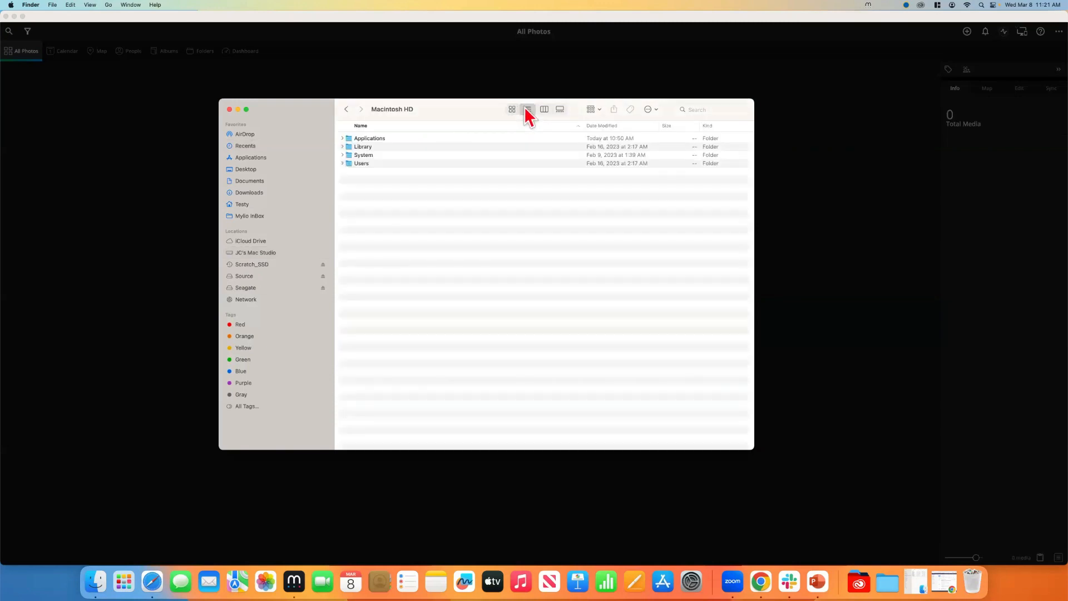
pyautogui.doubleClick(350, 163)
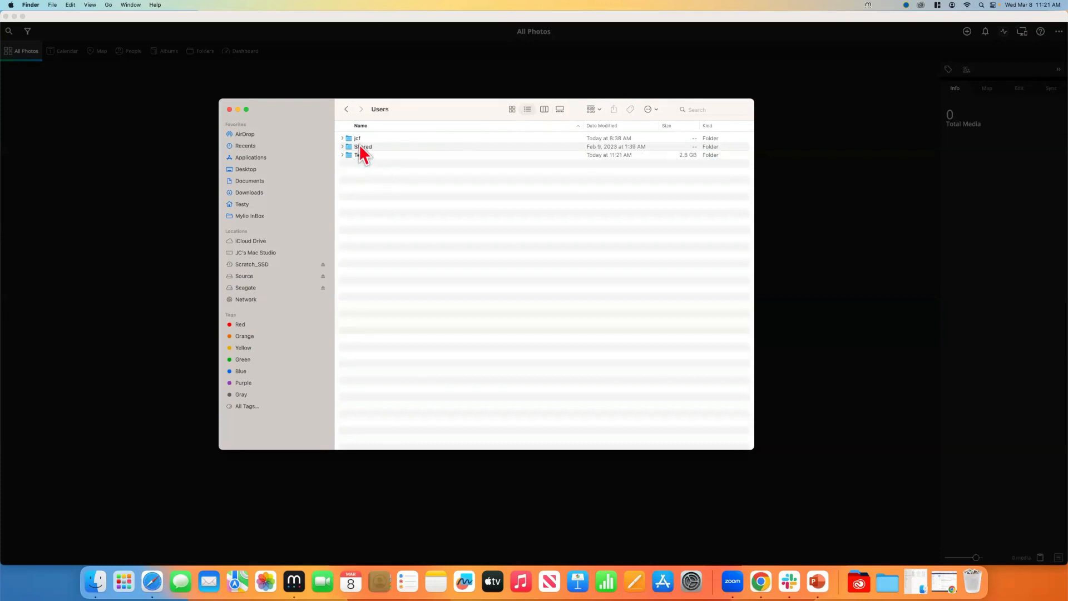
pyautogui.doubleClick(356, 155)
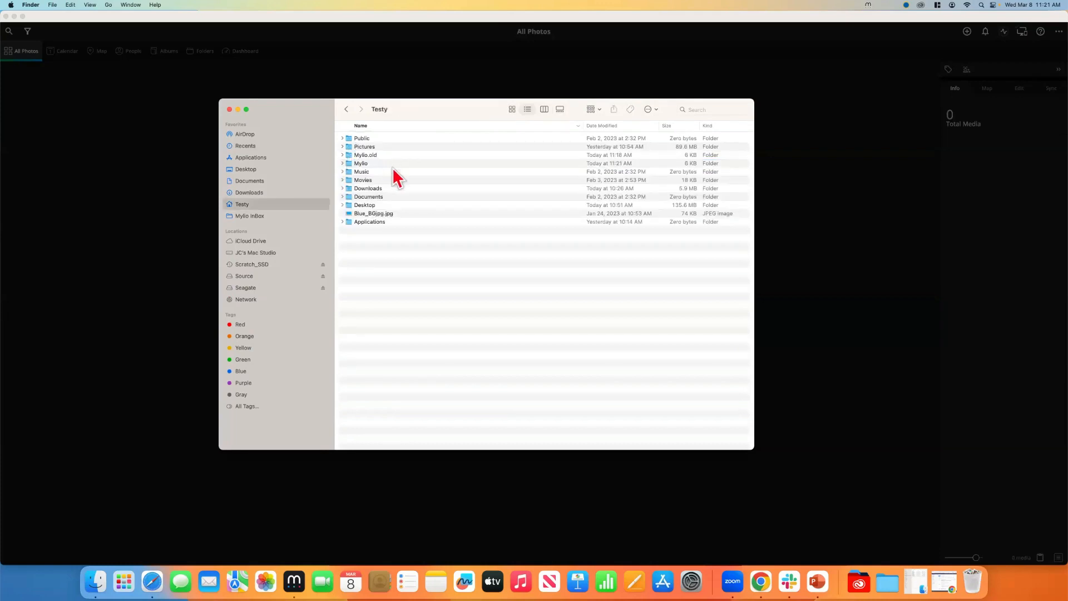
# Trash the Mylio.old folder, check the new Mylio folder's Mylio Pictures contents, and close the window
pyautogui.rightClick(366, 155)
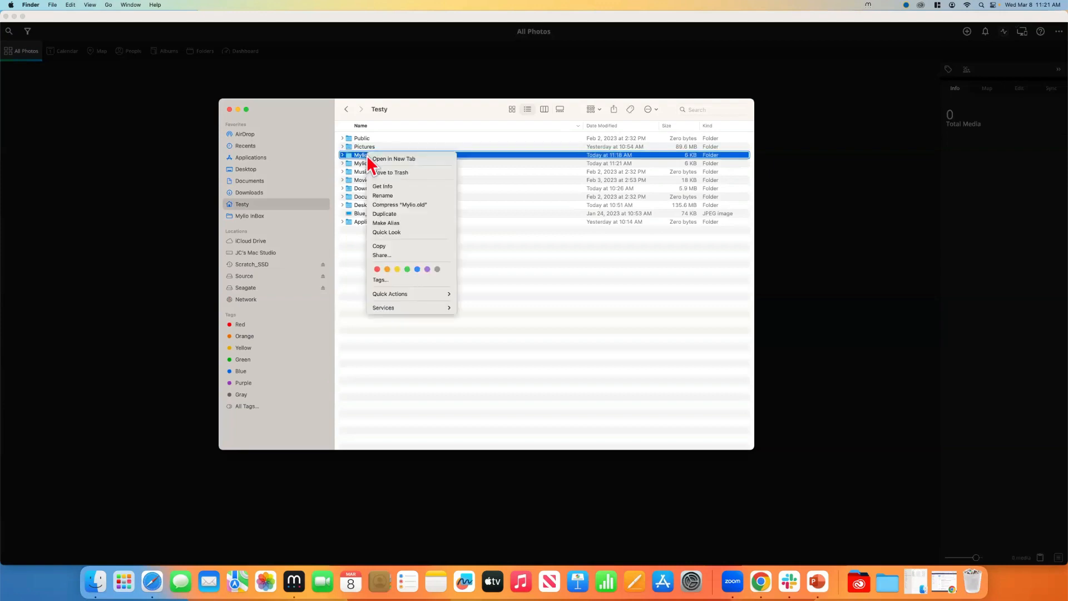
pyautogui.click(404, 173)
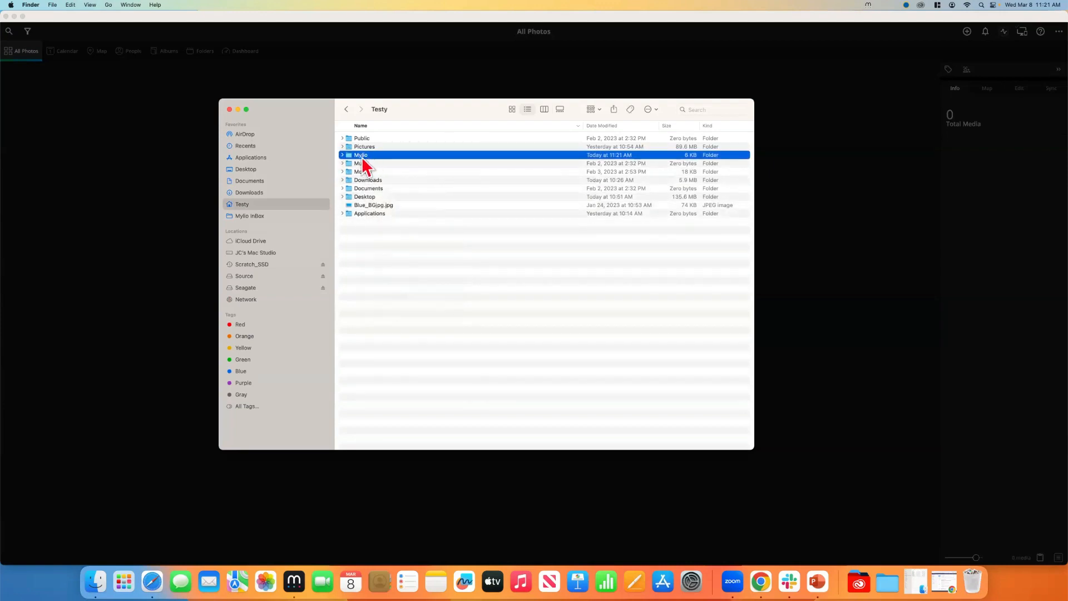
pyautogui.click(341, 155)
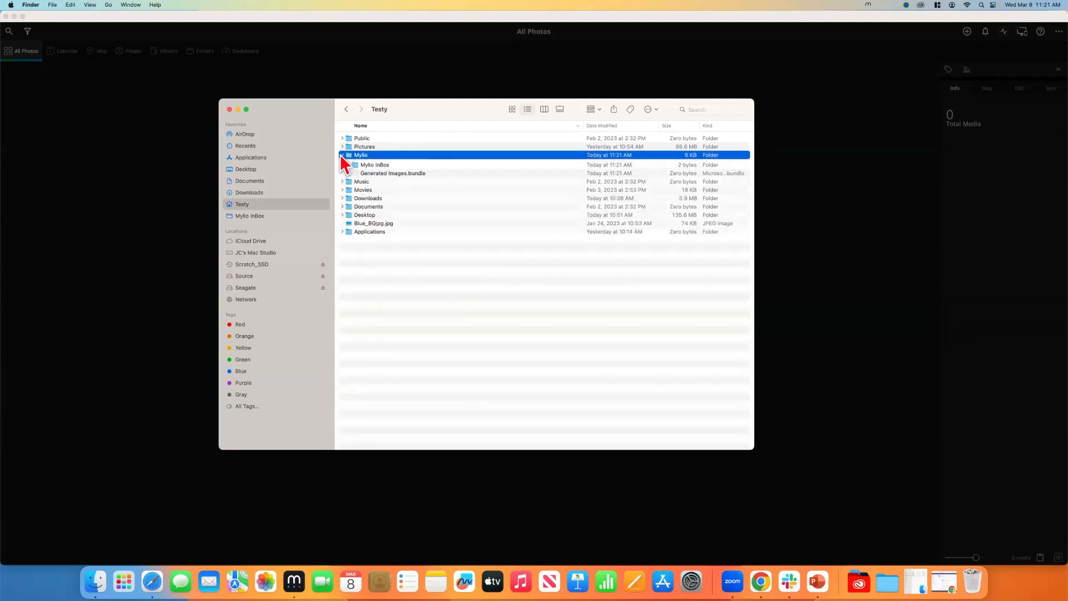
pyautogui.click(348, 163)
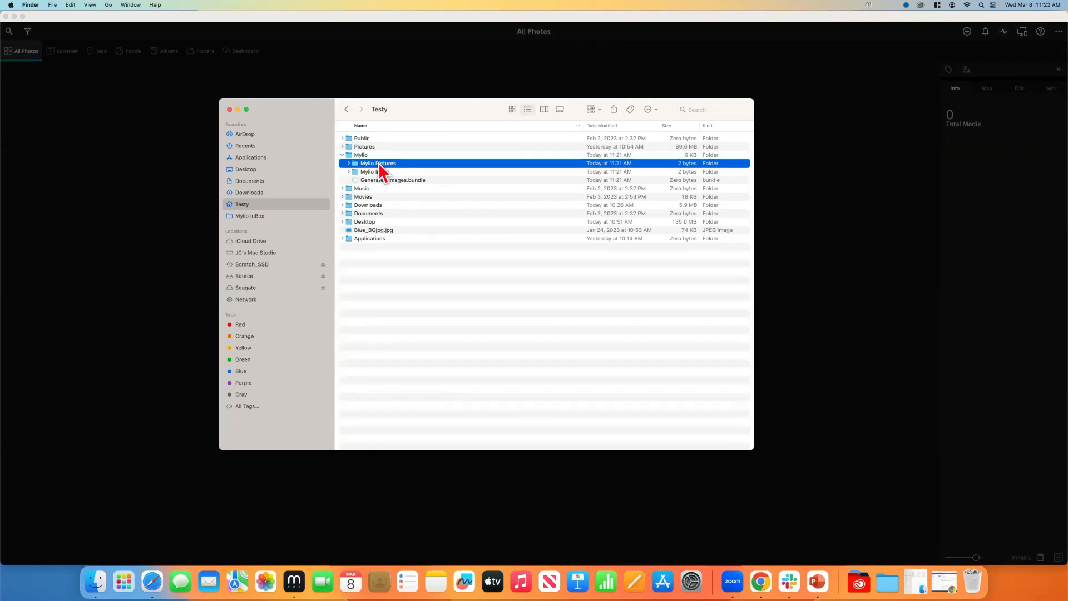
pyautogui.click(229, 109)
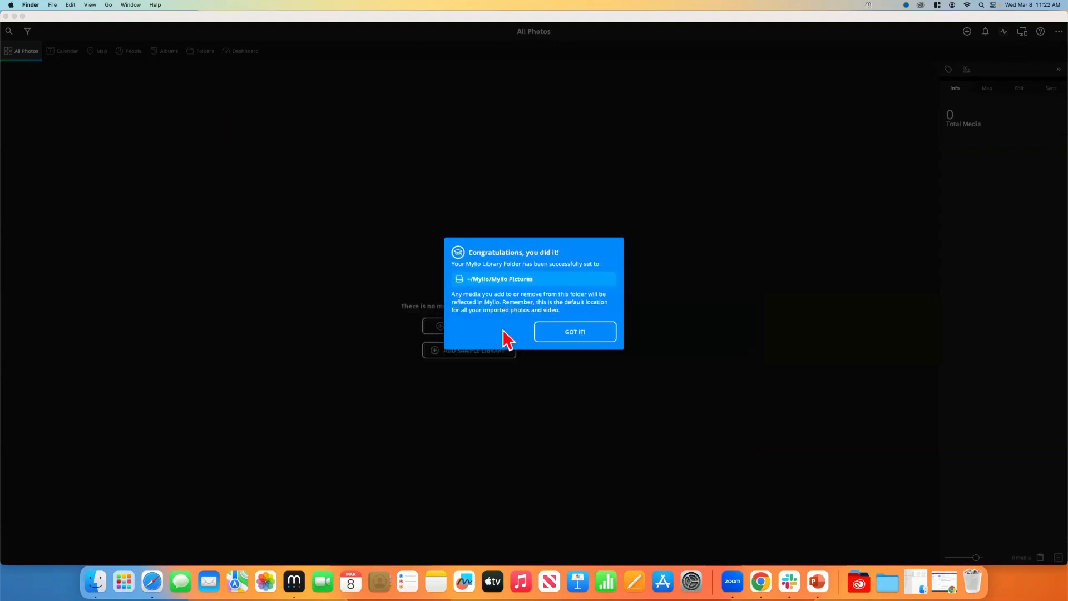
# Bring Mylio Photos forward and dismiss the Congratulations library-location confirmation with GOT IT
pyautogui.click(573, 335)
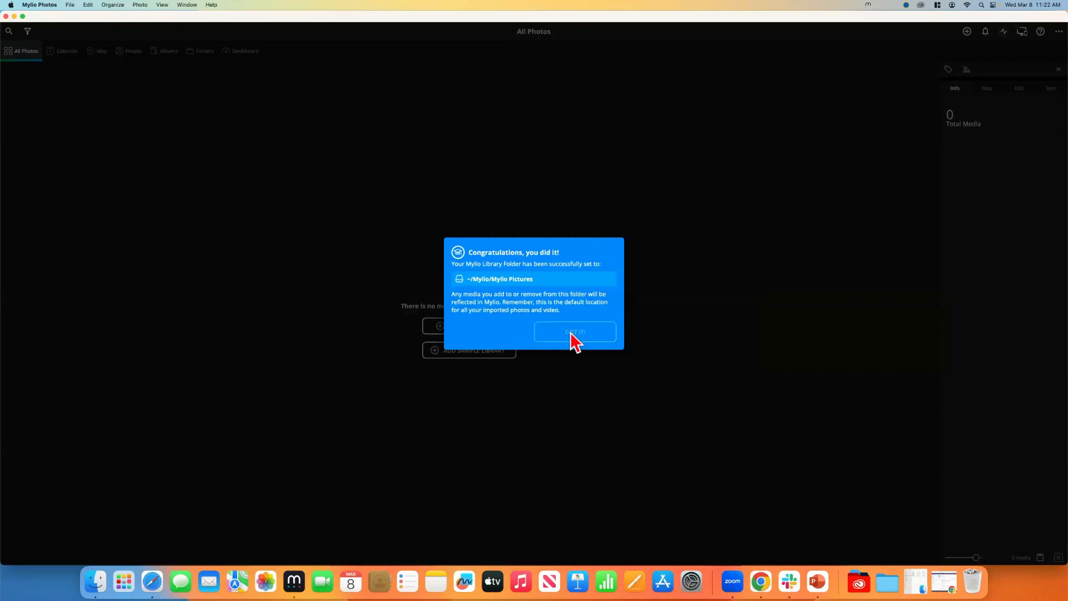
pyautogui.click(572, 336)
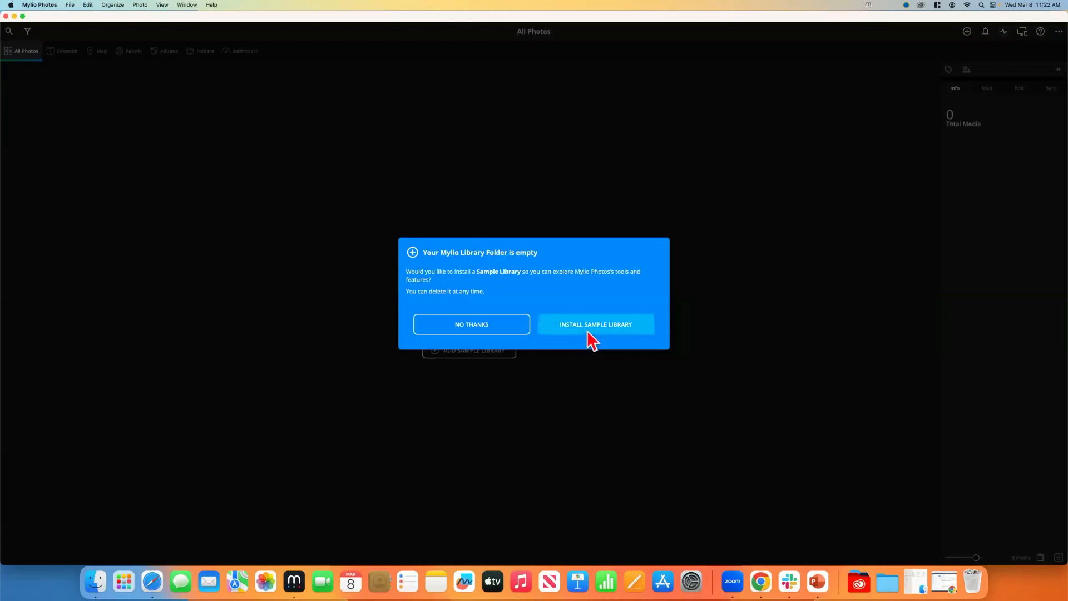
# Install the Sample Library into the empty Mylio Pictures library folder
pyautogui.click(586, 330)
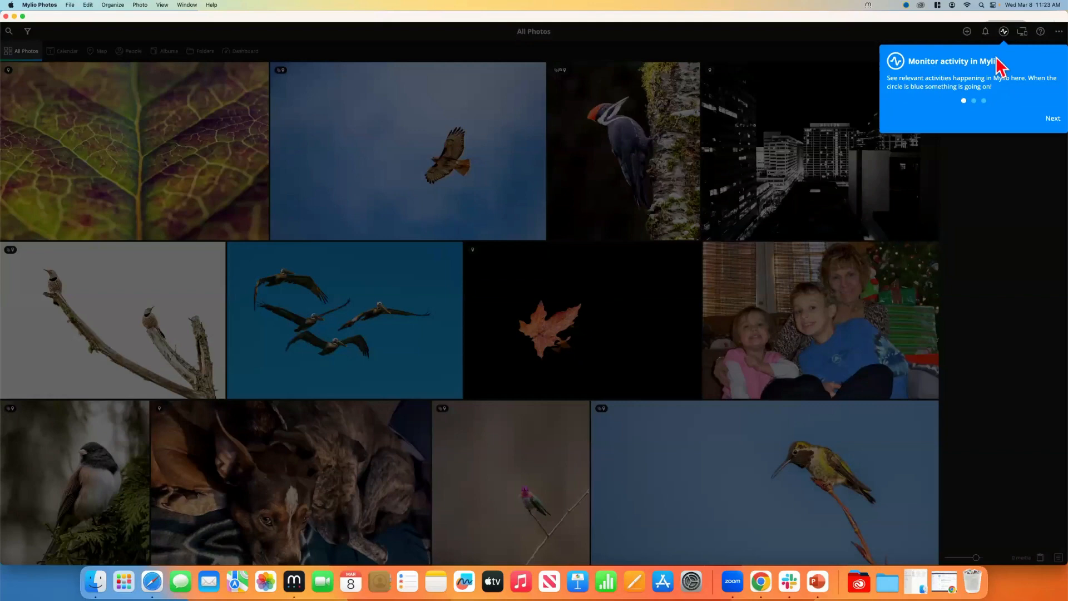
# Step through the tour tips to the Dashboard tip and finish the tour with Done
pyautogui.click(1052, 118)
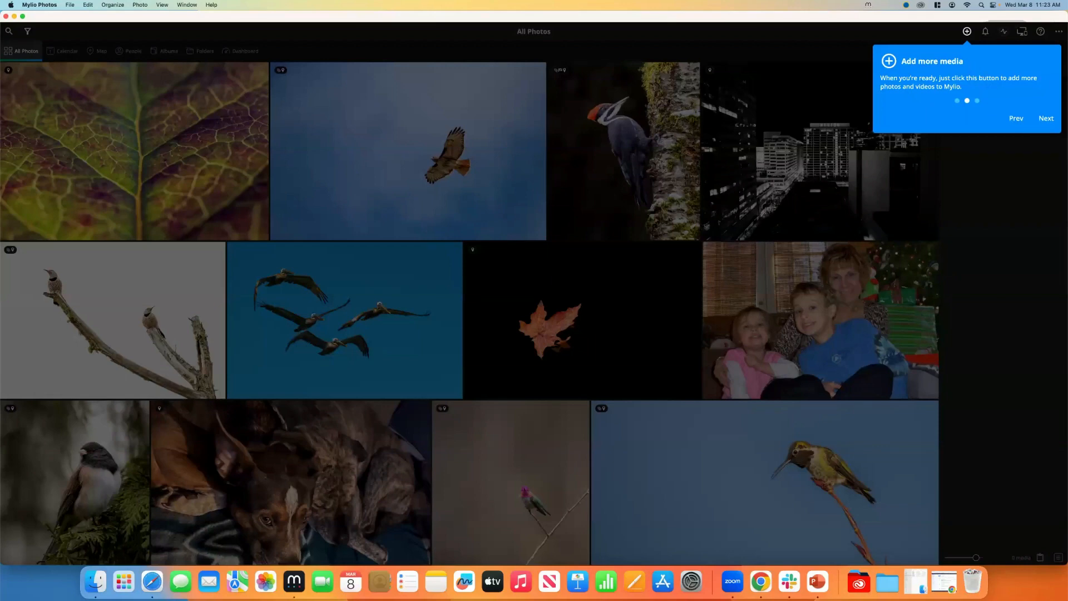
pyautogui.click(1045, 120)
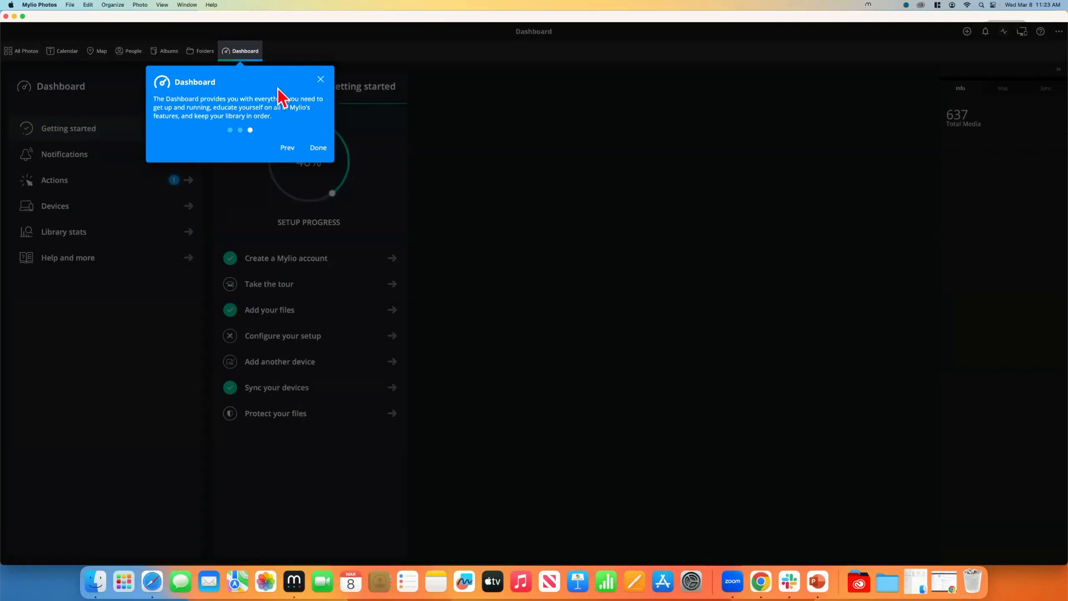
pyautogui.click(318, 148)
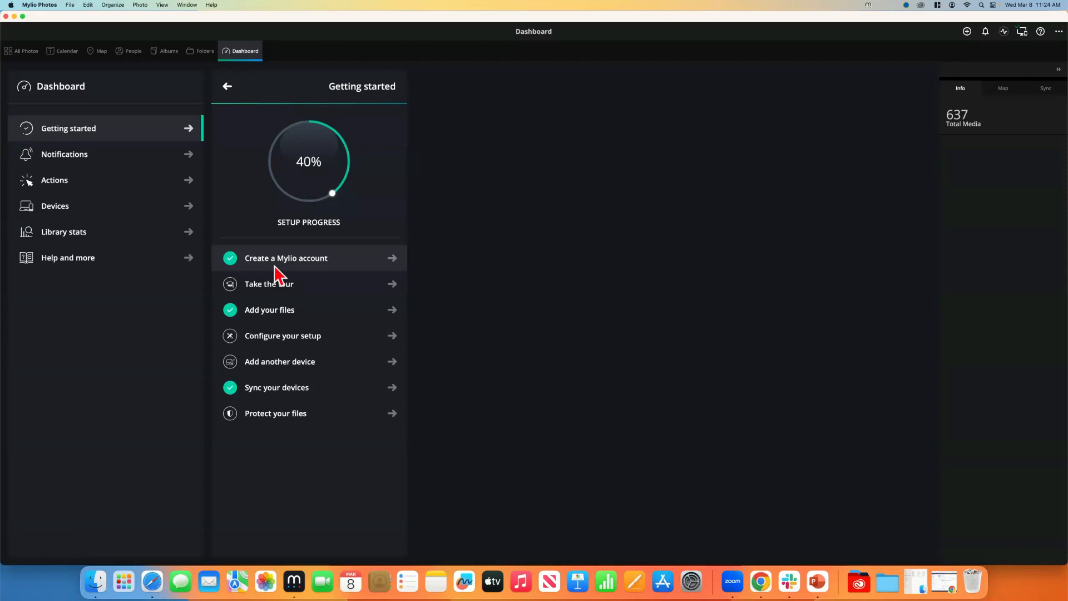
pyautogui.click(226, 88)
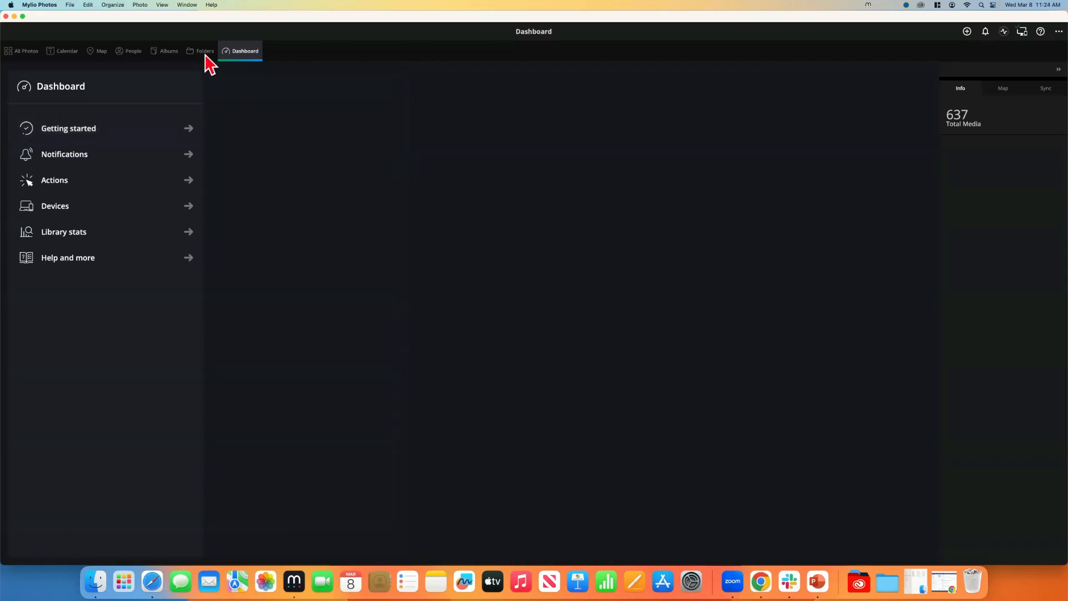
pyautogui.click(205, 51)
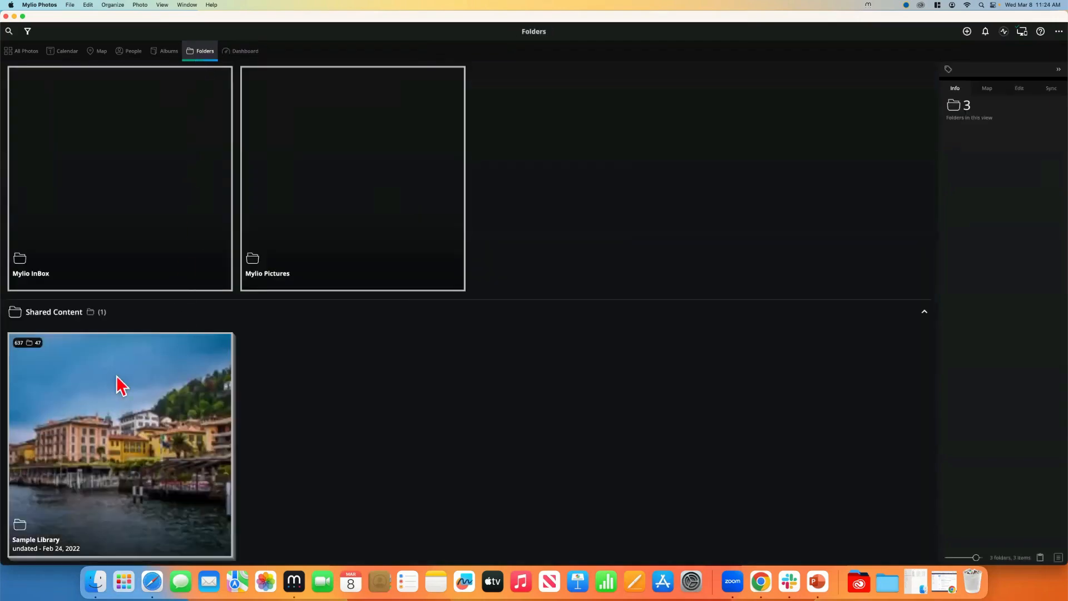
pyautogui.doubleClick(99, 477)
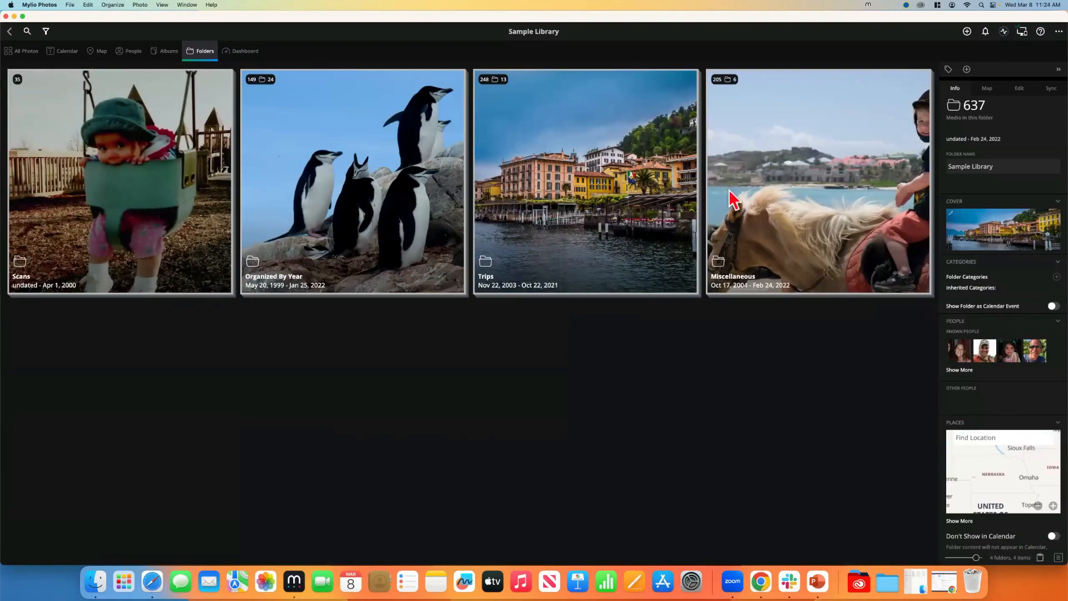
pyautogui.doubleClick(139, 196)
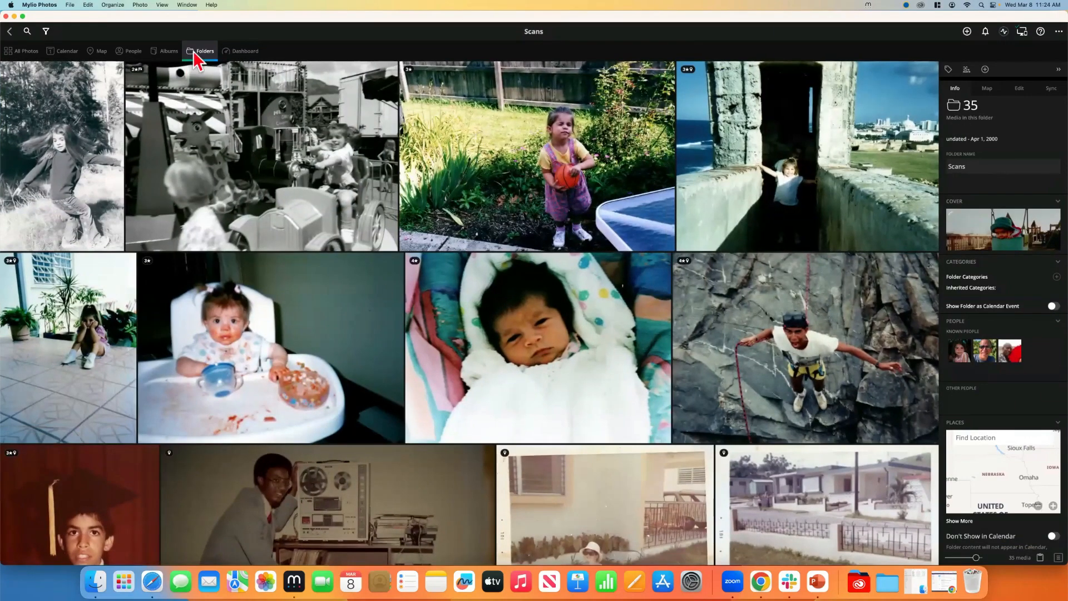
pyautogui.click(206, 53)
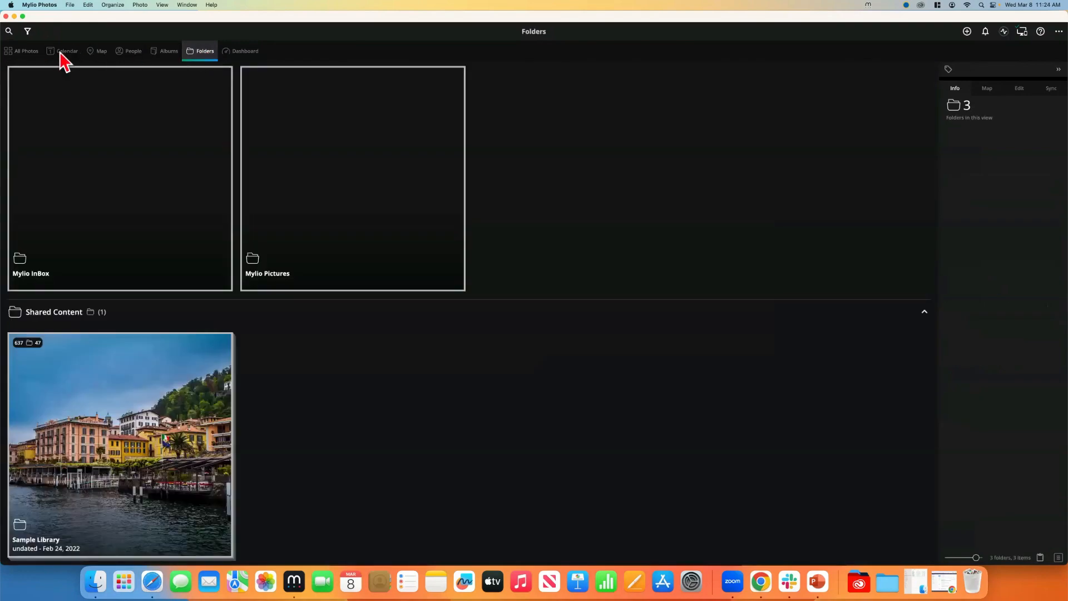
pyautogui.click(65, 52)
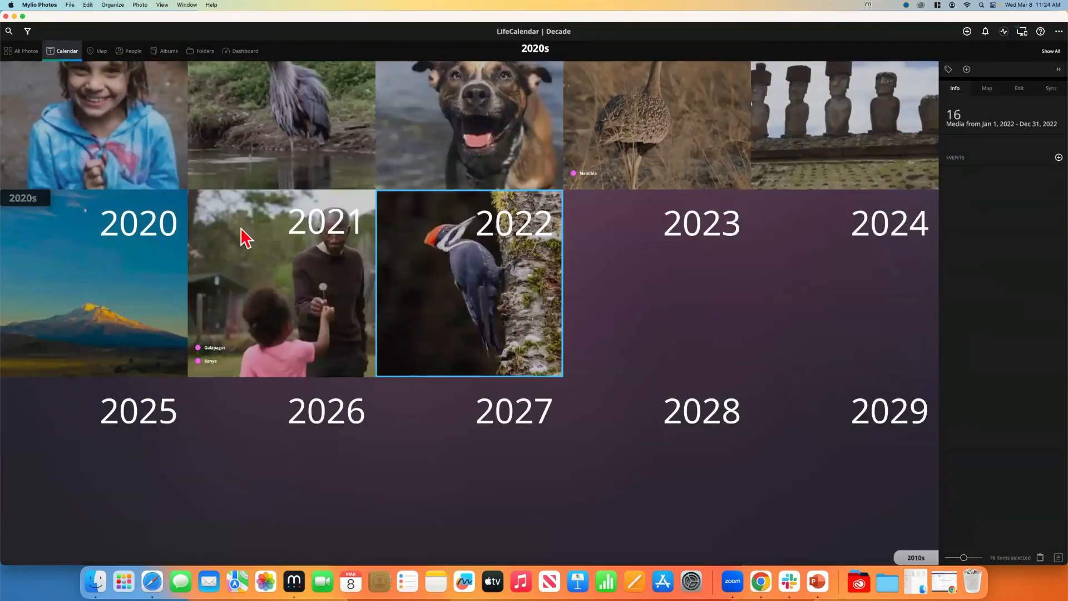
pyautogui.scroll(5, 439, 167)
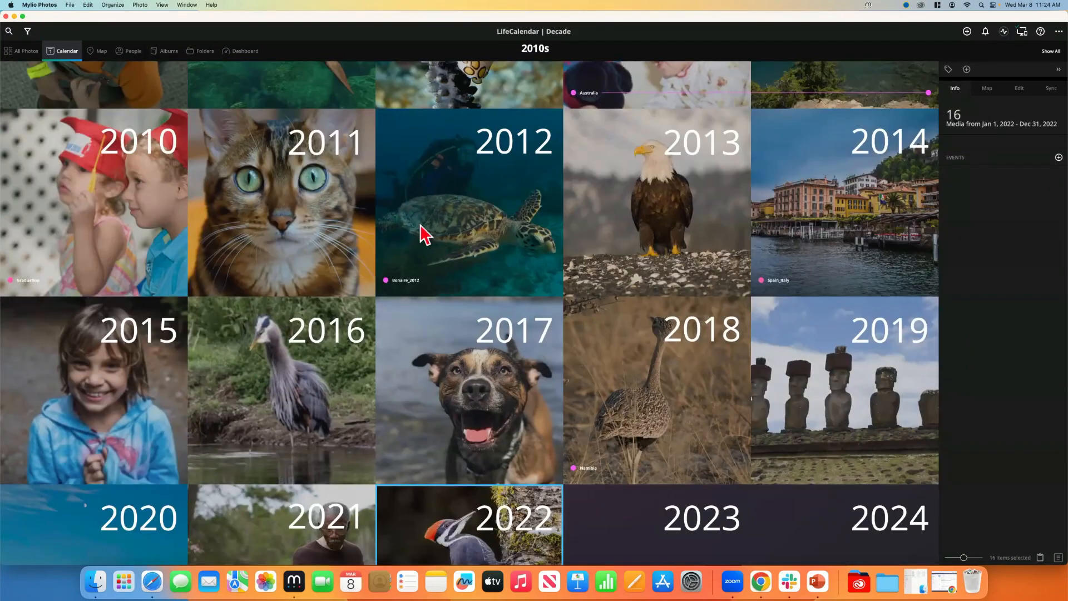
pyautogui.scroll(-2, 370, 197)
pyautogui.scroll(2, 370, 197)
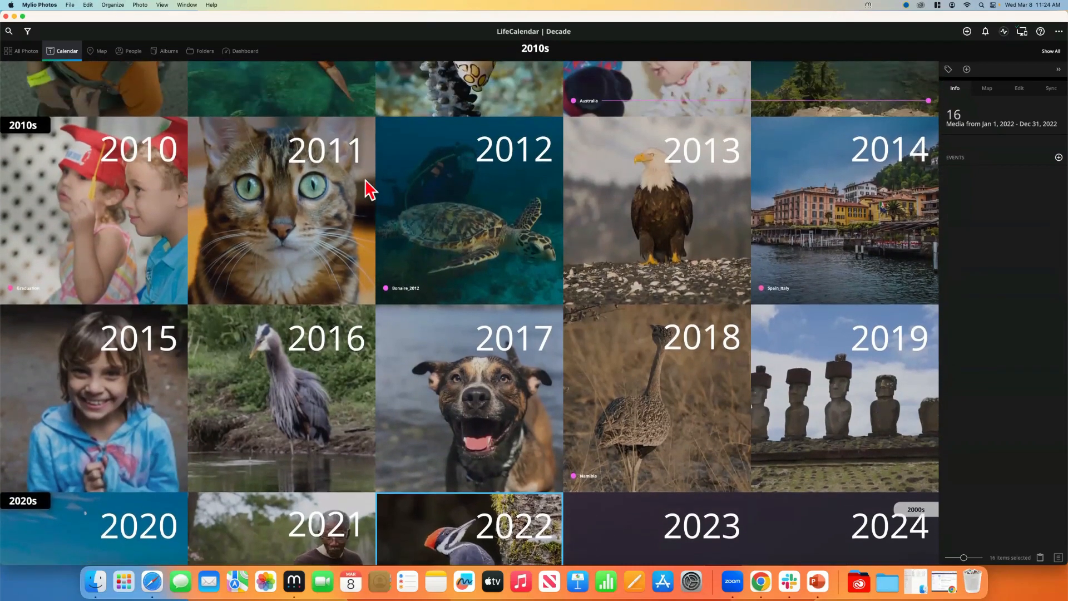
# Remove the Sample Library via the Help (?) menu and confirm the removal
pyautogui.click(1039, 32)
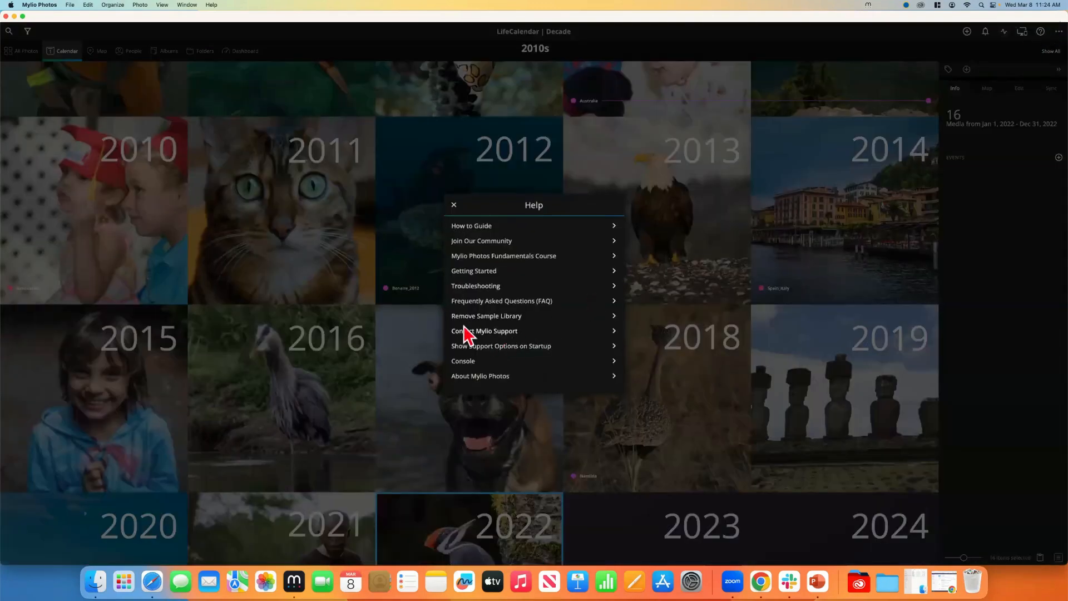
pyautogui.click(510, 317)
pyautogui.click(543, 322)
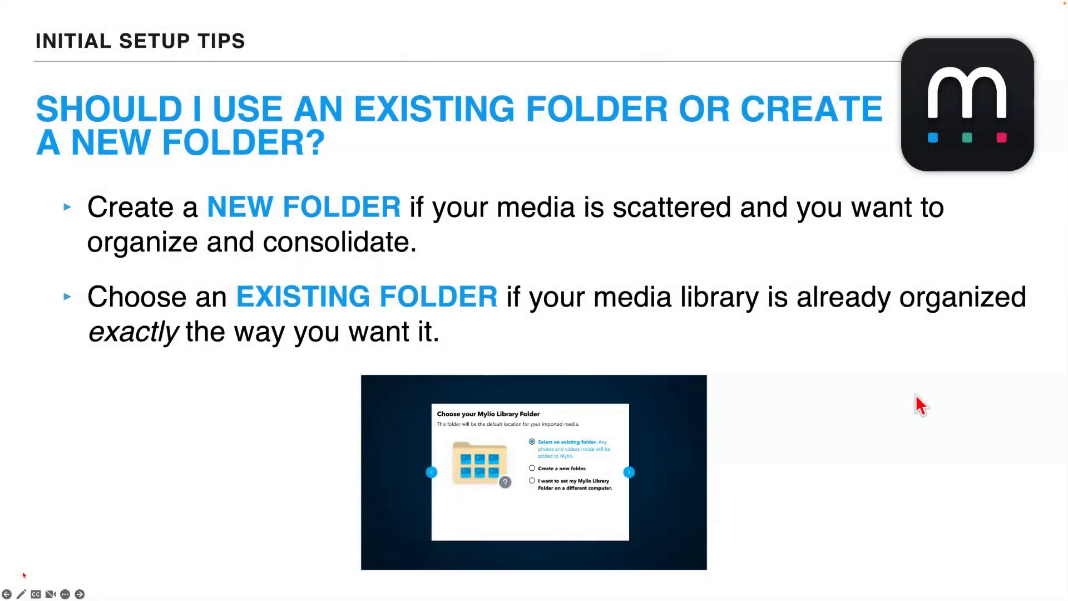
# Advance the PowerPoint slides to Getting to Know Mylio Photos, then return to Mylio Photos
pyautogui.click(347, 242)
pyautogui.click(362, 238)
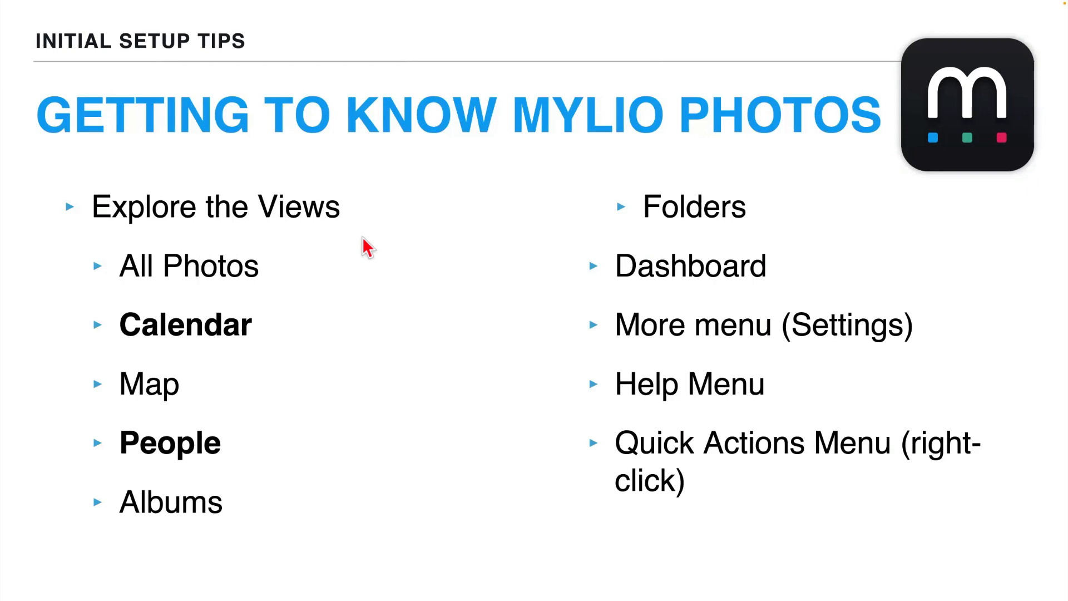
pyautogui.press('super+Tab')
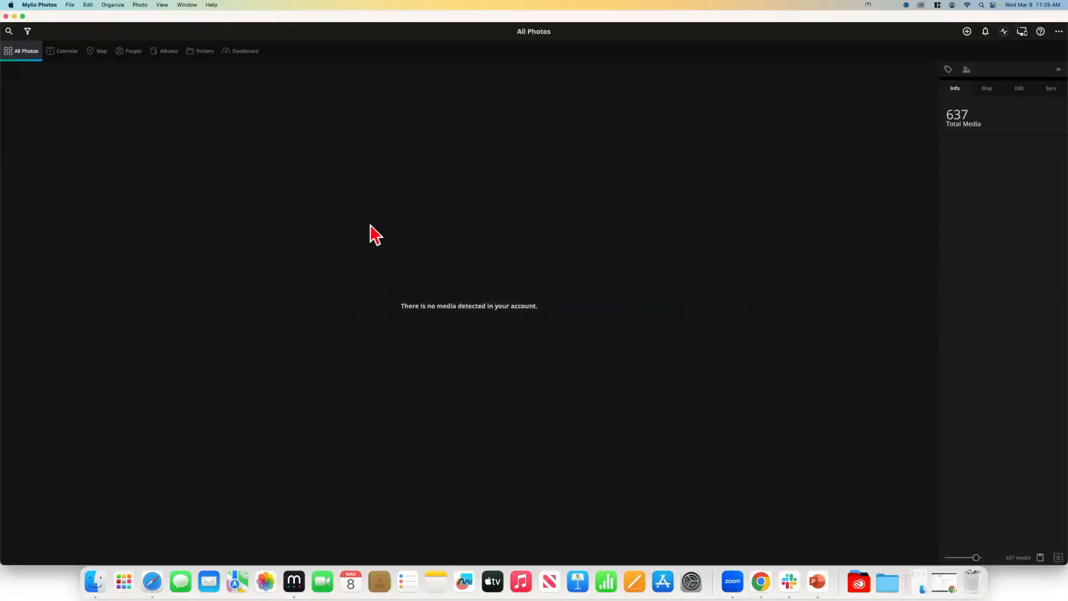
# Add the Sample Library back from the Help (?) menu
pyautogui.click(1040, 32)
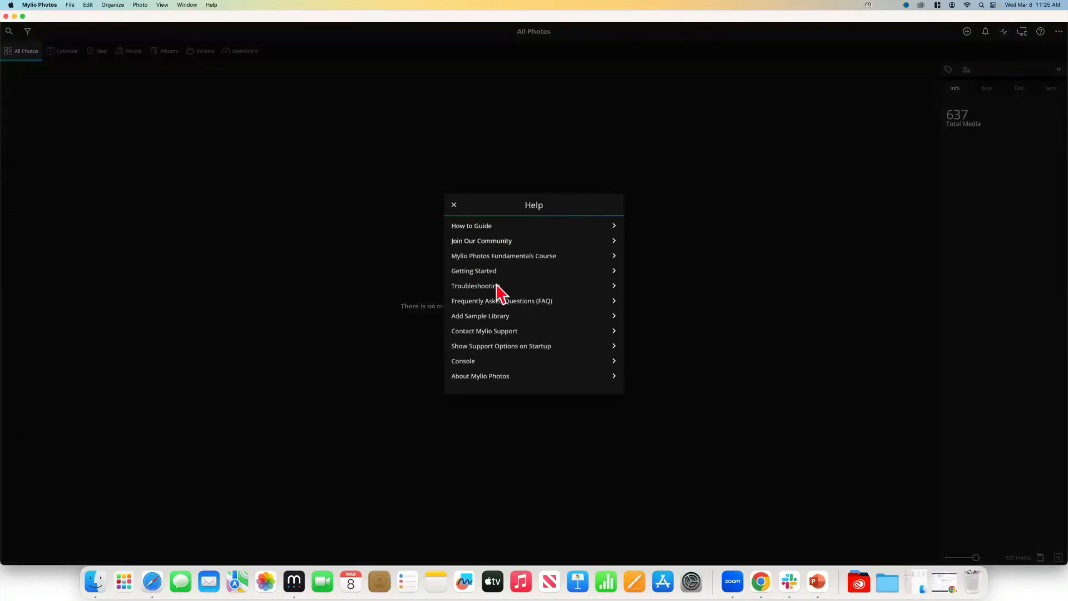
pyautogui.click(474, 319)
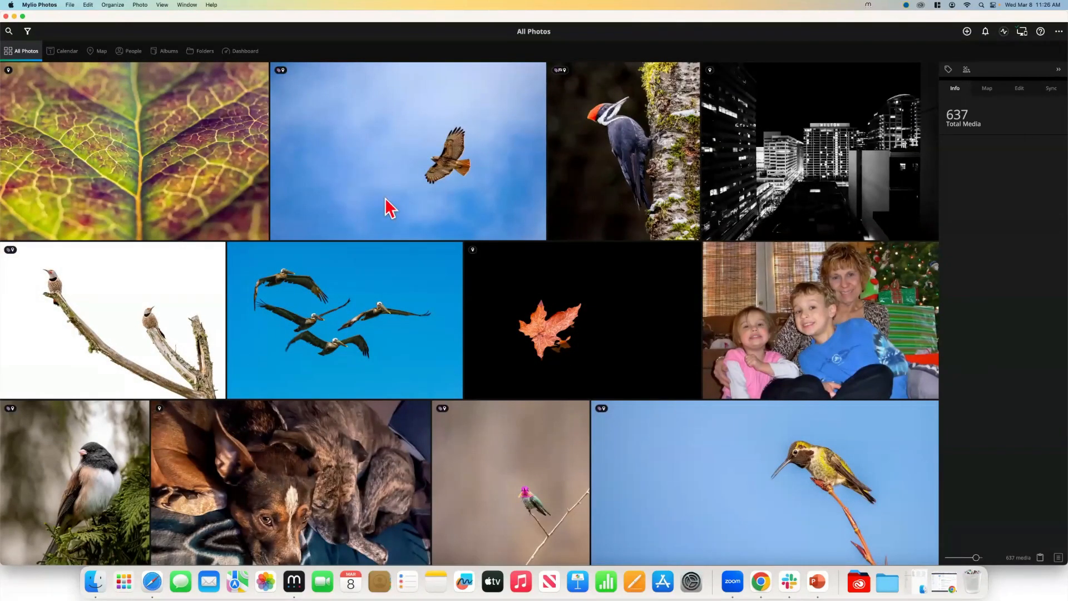
# Shrink the All Photos thumbnails and drag the date scrubber back to the 2011 photos
pyautogui.scroll(-5, 388, 207)
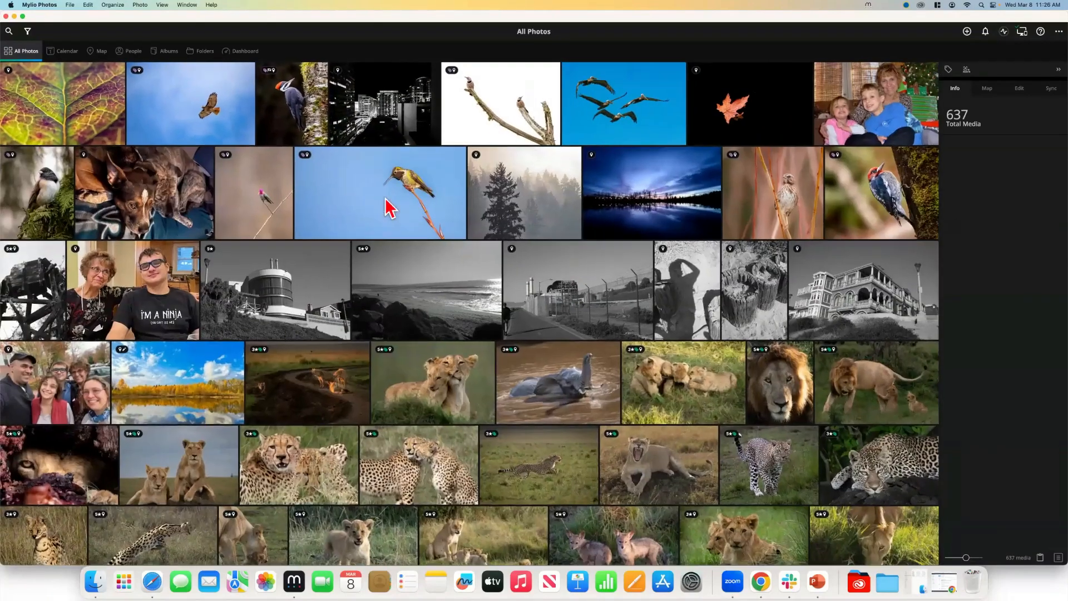
pyautogui.scroll(-3, 470, 273)
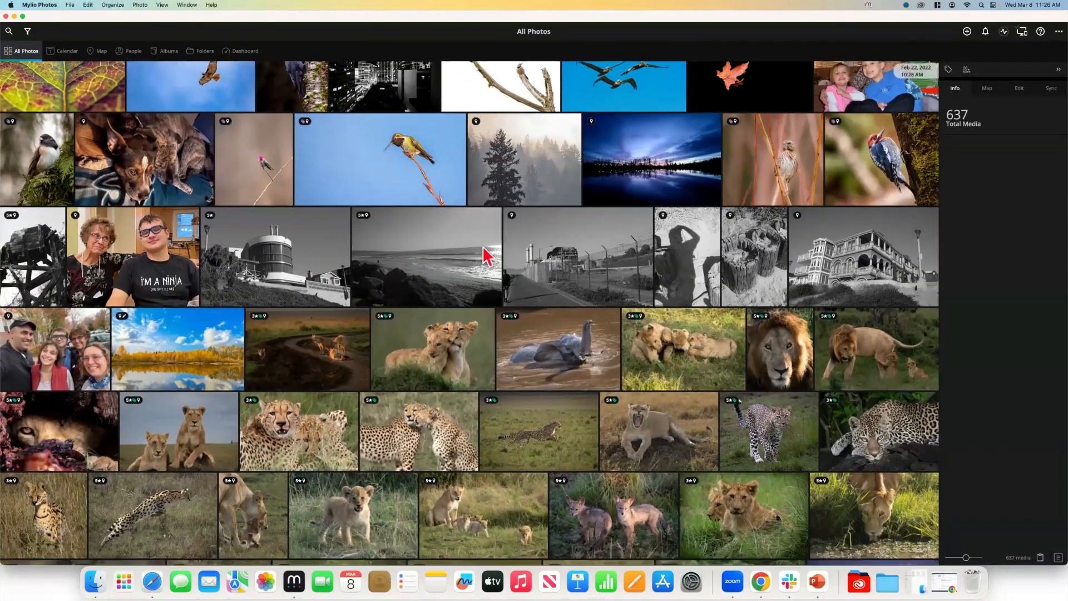
pyautogui.scroll(-10, 662, 210)
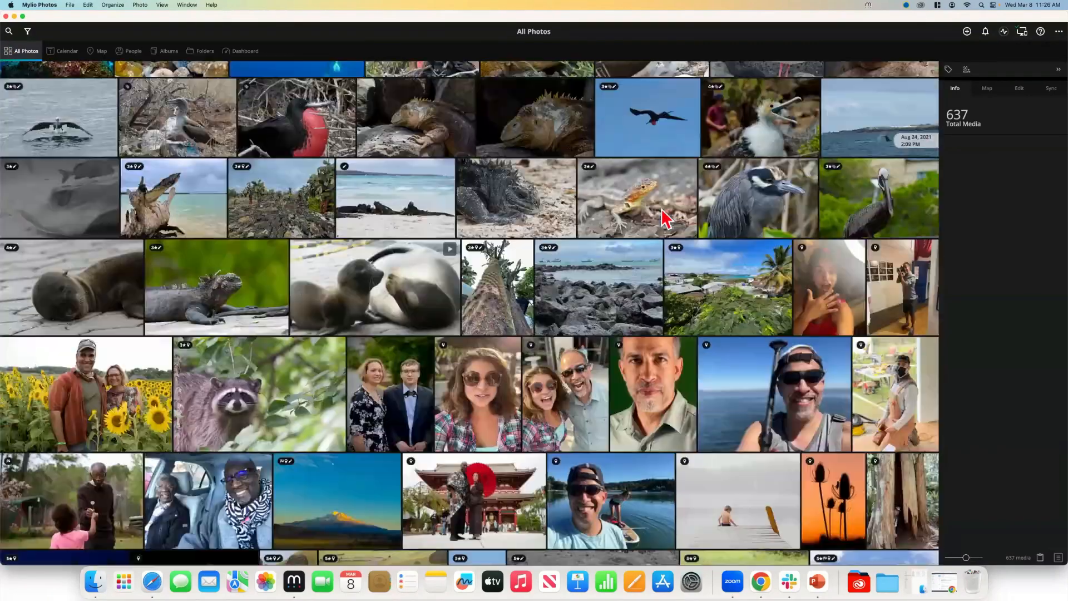
pyautogui.scroll(-15, 723, 234)
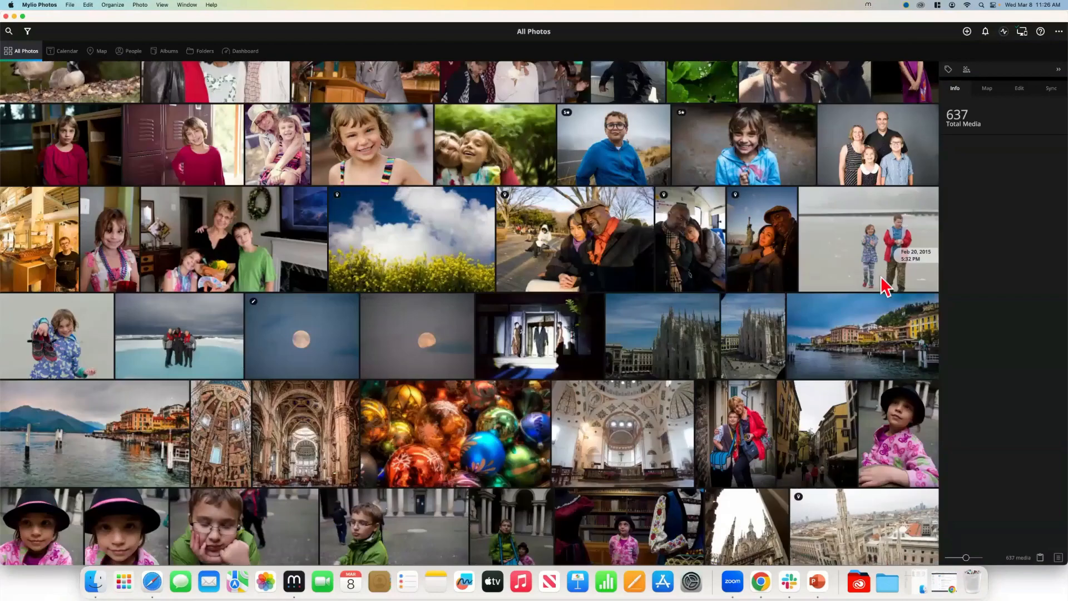
pyautogui.scroll(-15, 906, 290)
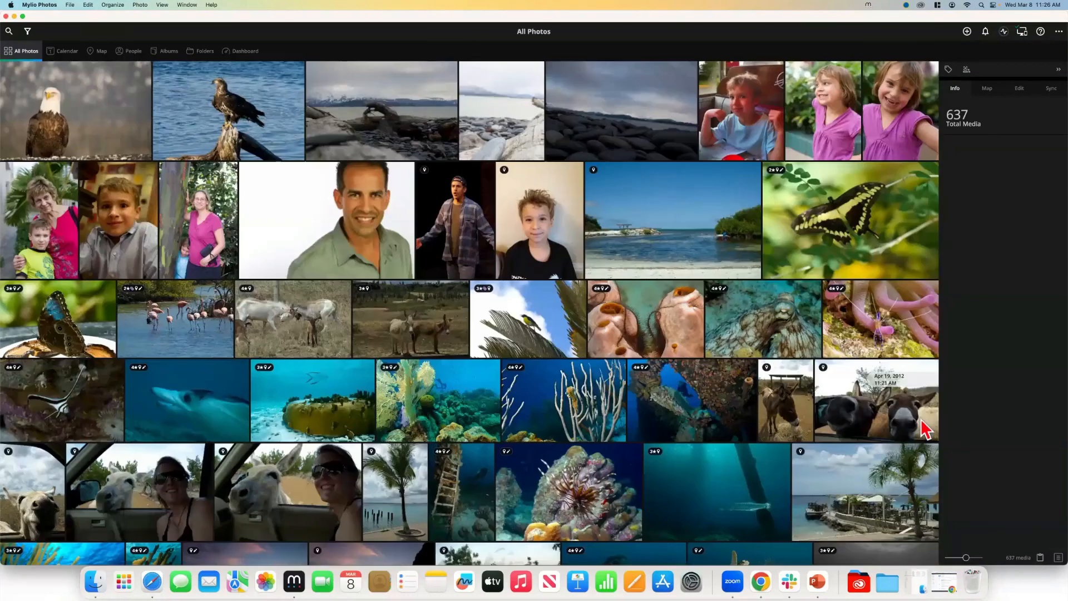
pyautogui.scroll(-15, 924, 431)
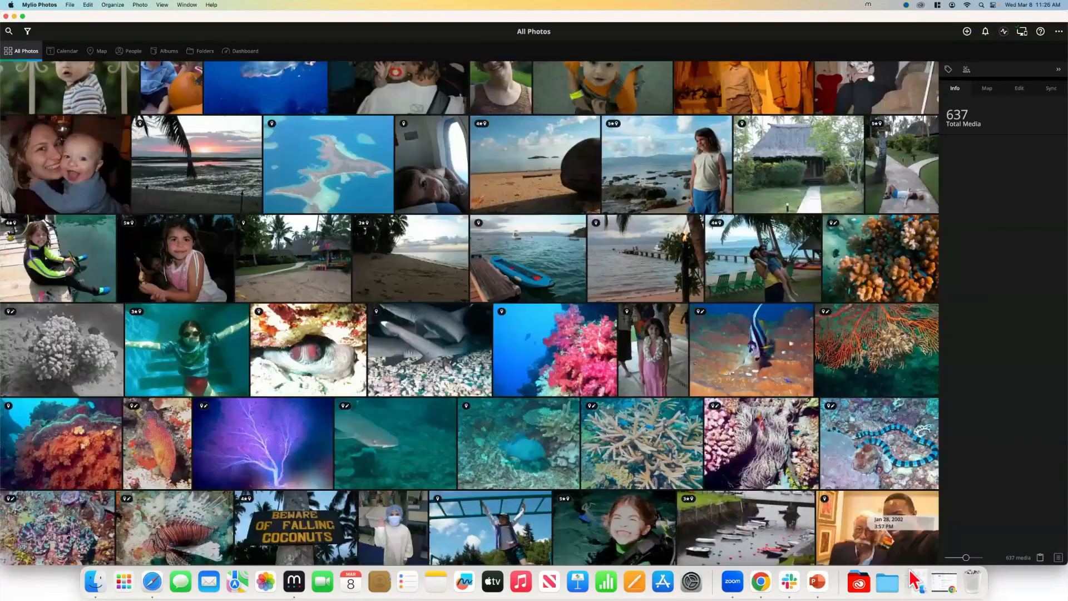
pyautogui.moveTo(909, 570); pyautogui.dragTo(823, 280)
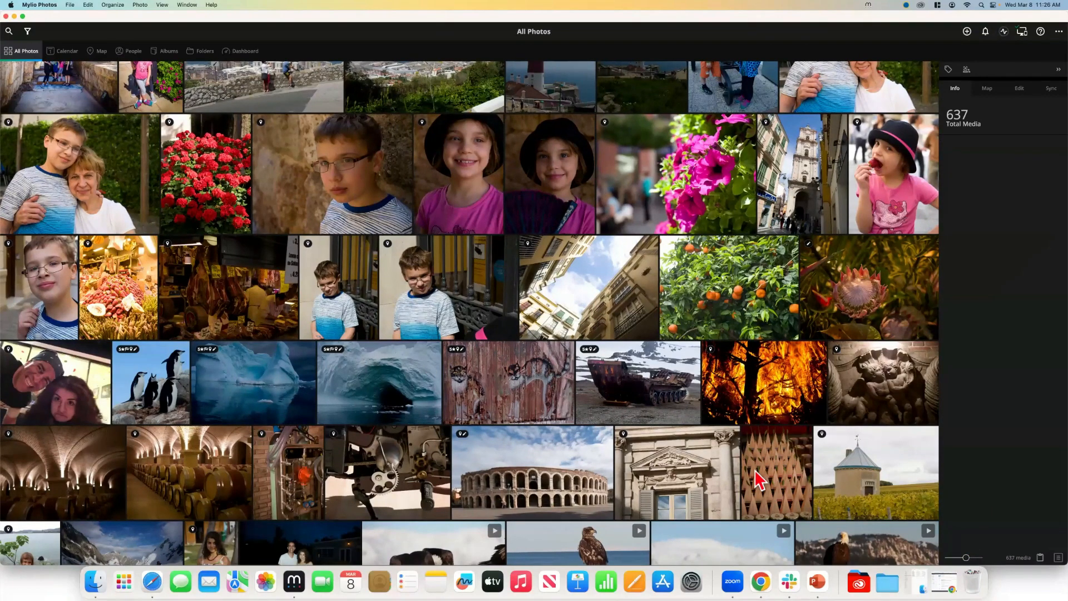
# Put Mylio Photos in fullscreen, dismiss the notice, and enlarge the thumbnails slightly with the slider
pyautogui.press('shift+super+f')
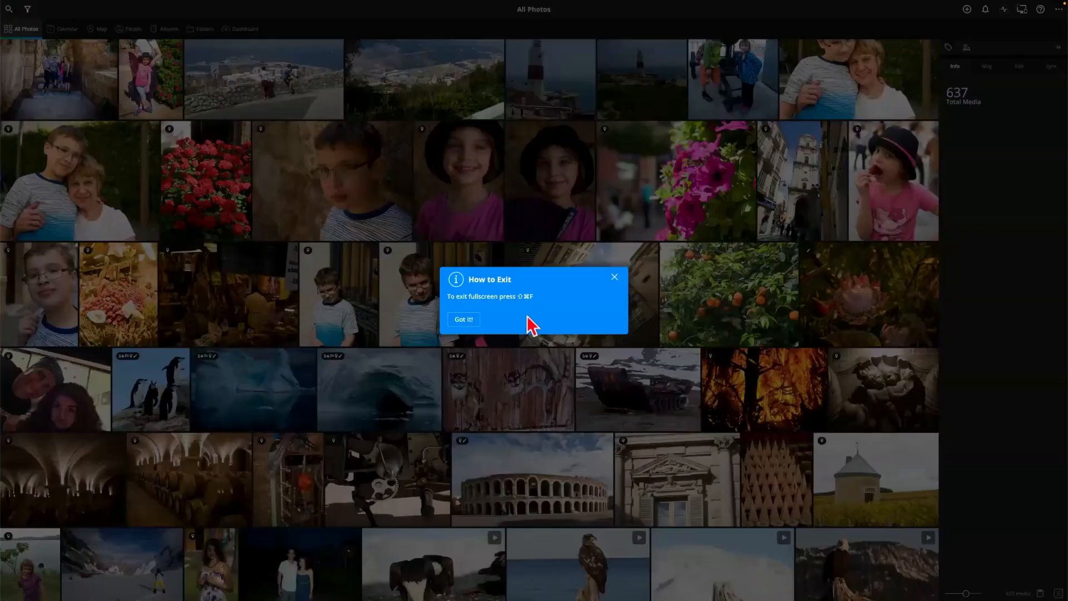
pyautogui.click(464, 320)
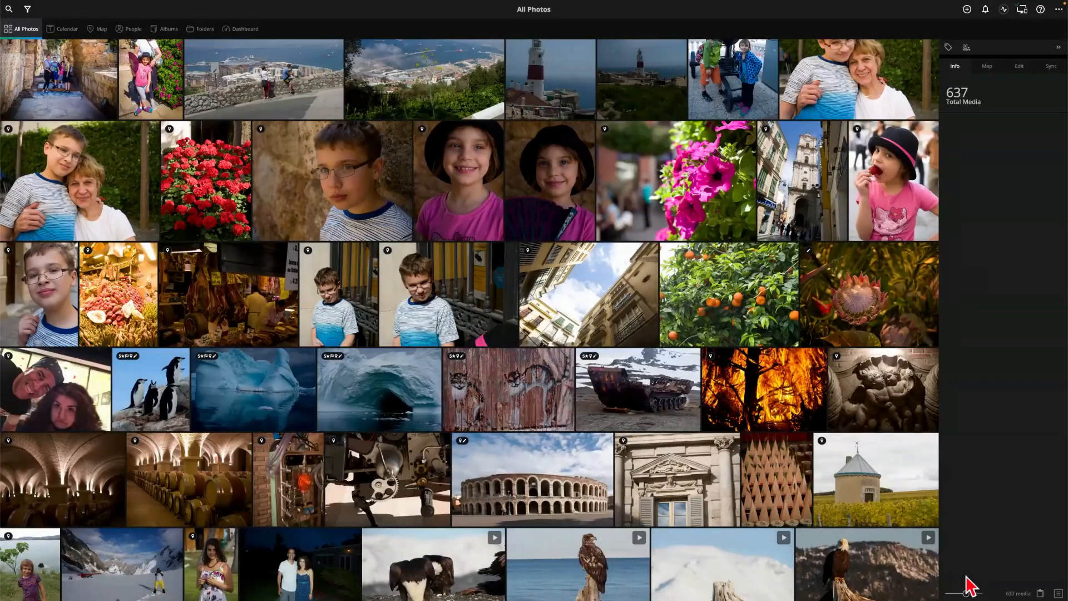
pyautogui.moveTo(957, 579)
pyautogui.mouseDown()
pyautogui.moveTo(969, 578)
pyautogui.moveTo(948, 579)
pyautogui.mouseUp()
pyautogui.click(968, 578)
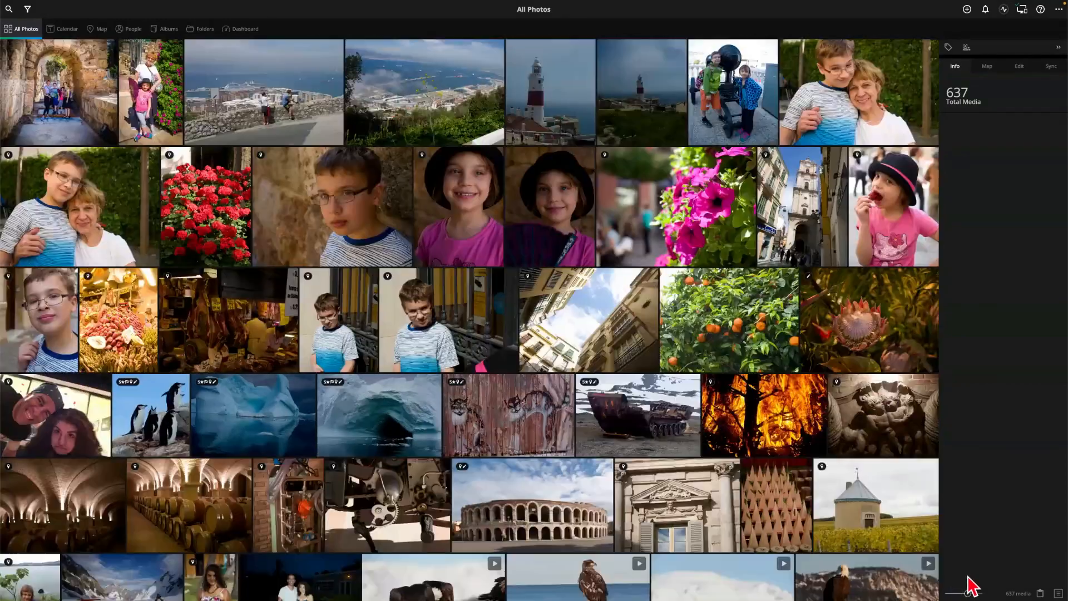
pyautogui.moveTo(971, 578); pyautogui.dragTo(969, 579)
# Browse the Calendar years and pan the Map, then open People showing 11 people
pyautogui.click(66, 28)
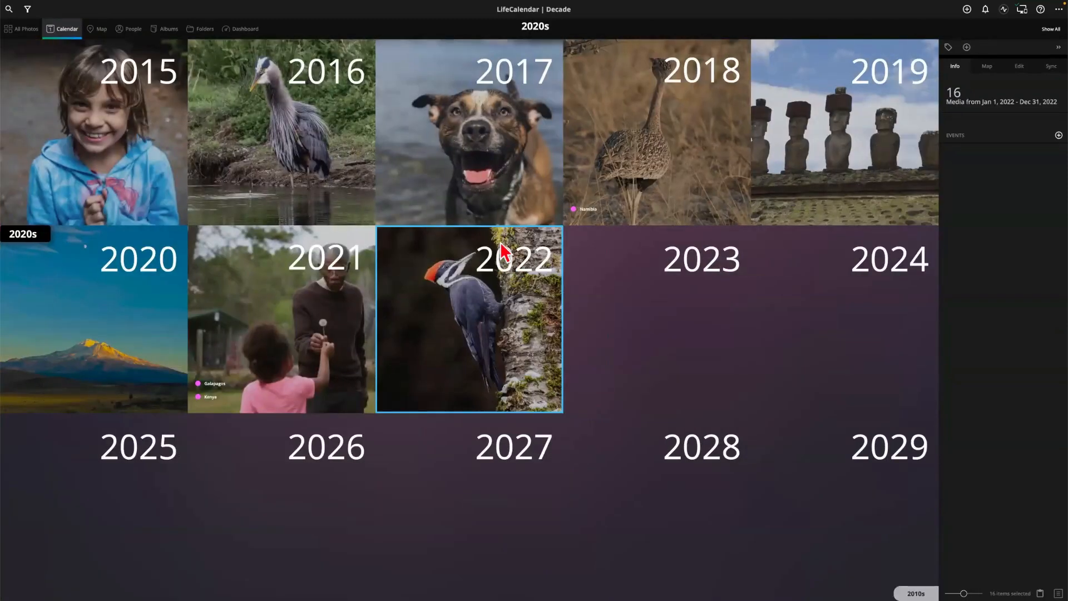
pyautogui.scroll(2, 504, 253)
pyautogui.scroll(1, 505, 253)
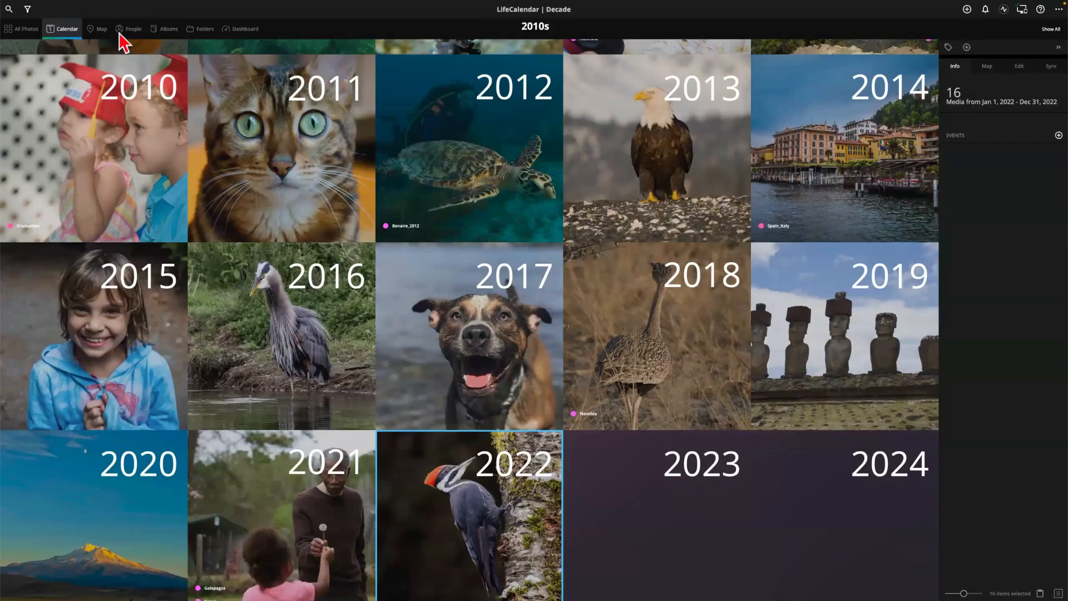
pyautogui.click(101, 38)
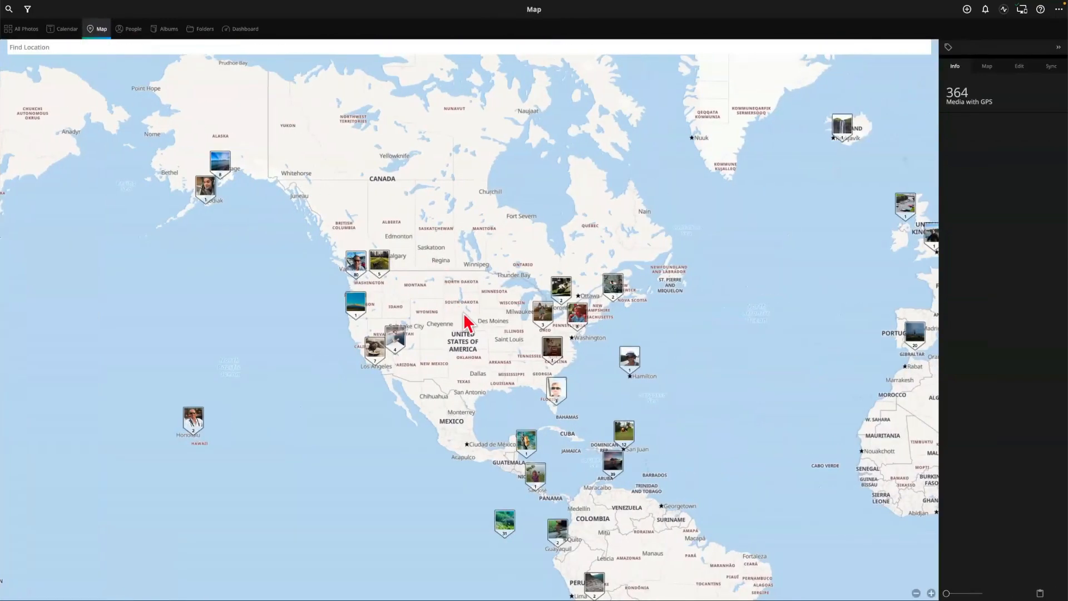
pyautogui.moveTo(457, 307); pyautogui.dragTo(419, 298)
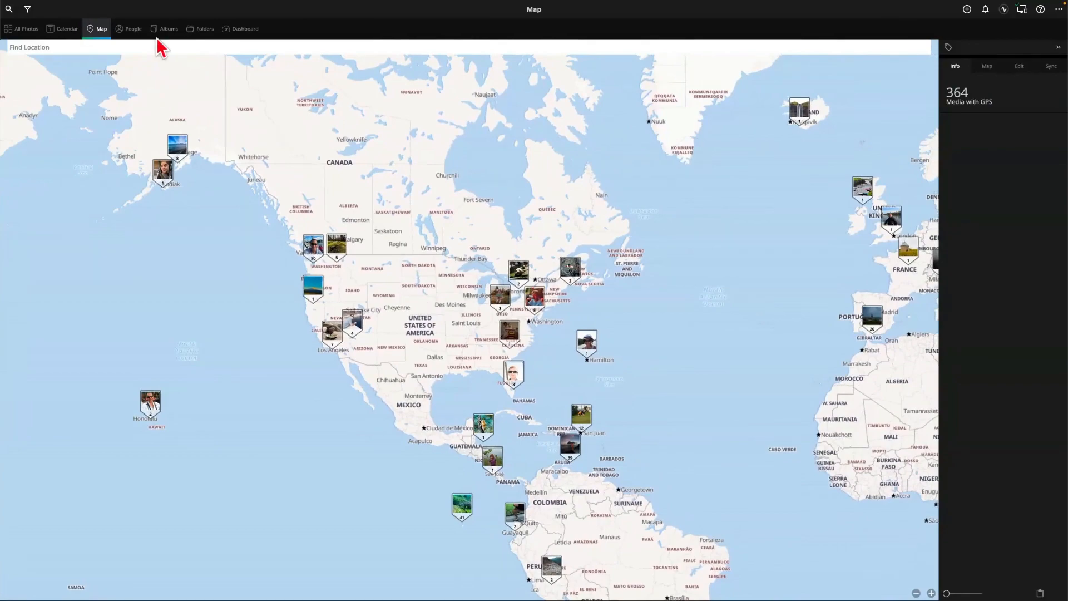
pyautogui.click(138, 28)
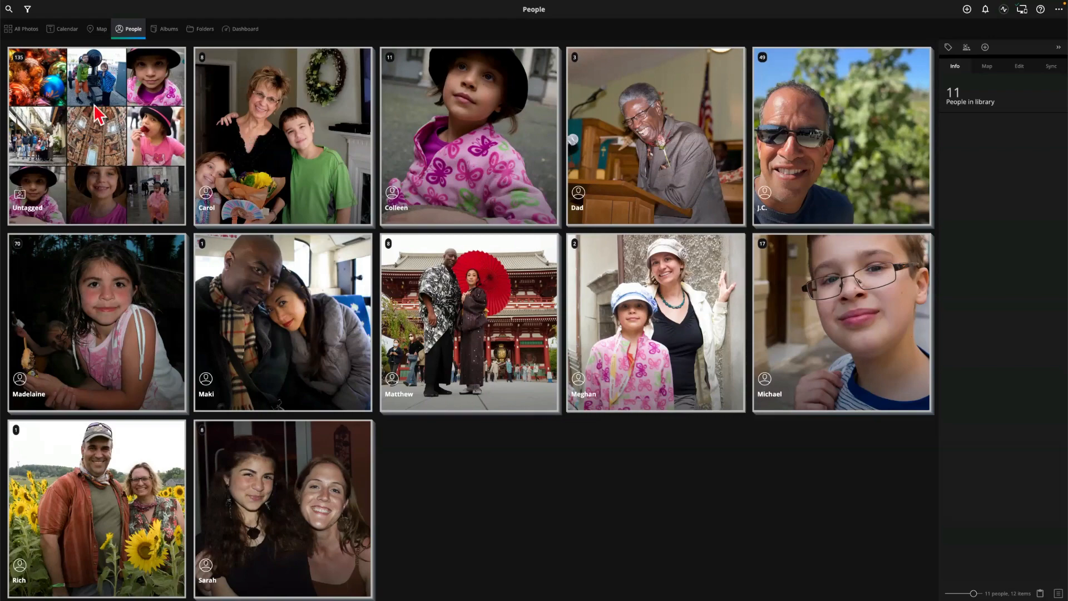
# Open the first Untagged Christmas photo, tag the boy's face to his existing person, and return to the grid
pyautogui.click(91, 135)
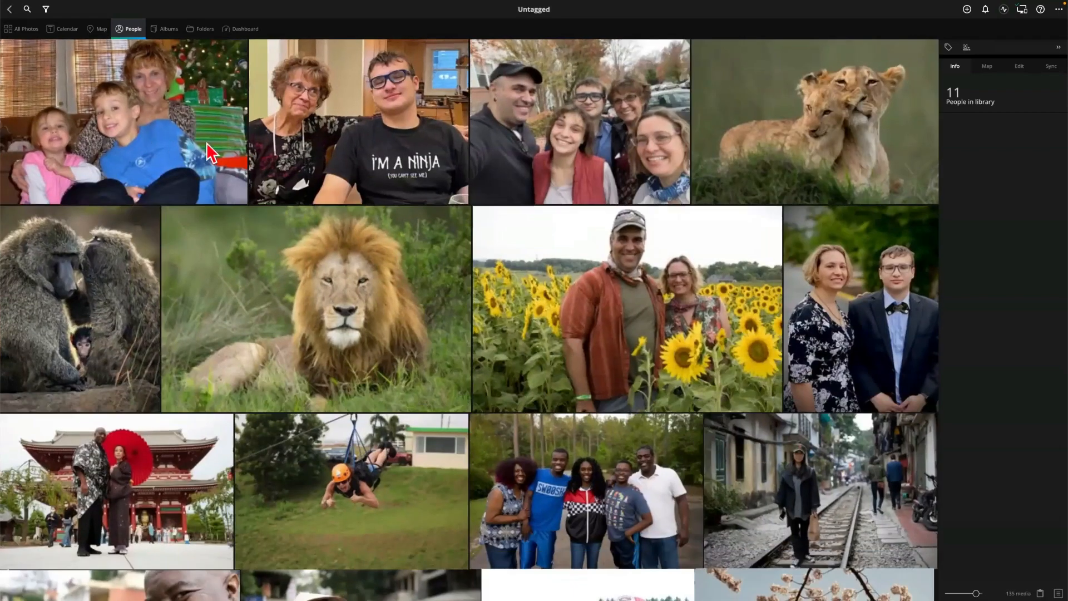
pyautogui.doubleClick(192, 150)
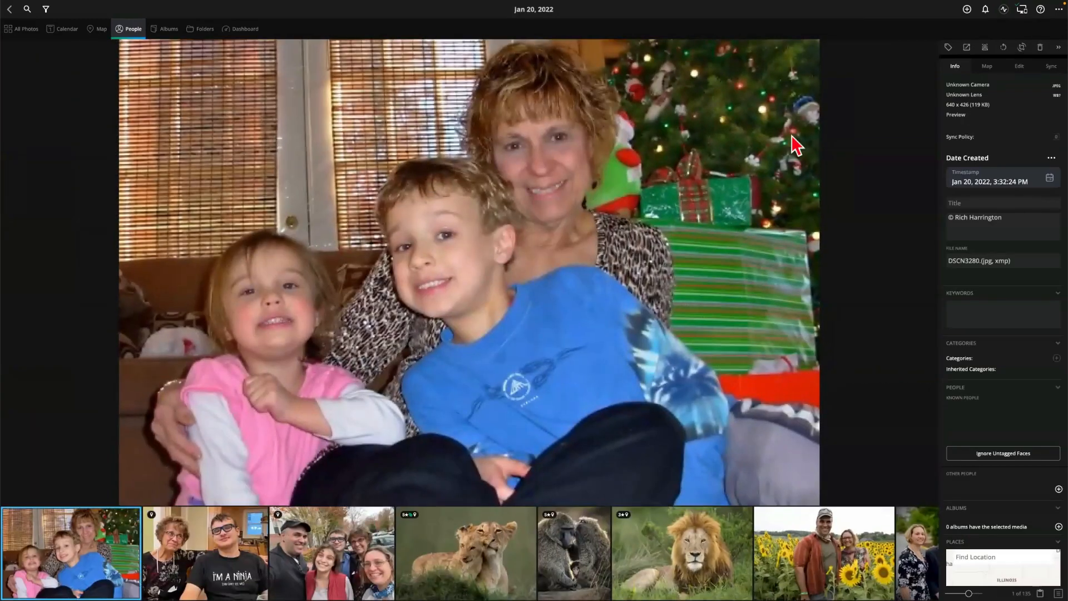
pyautogui.click(985, 48)
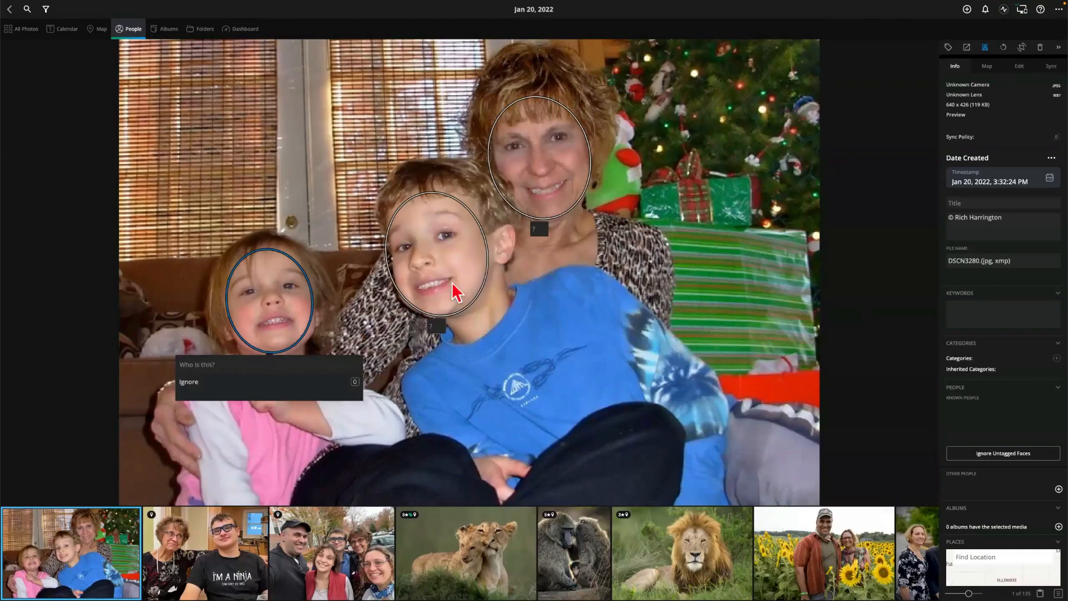
pyautogui.click(540, 228)
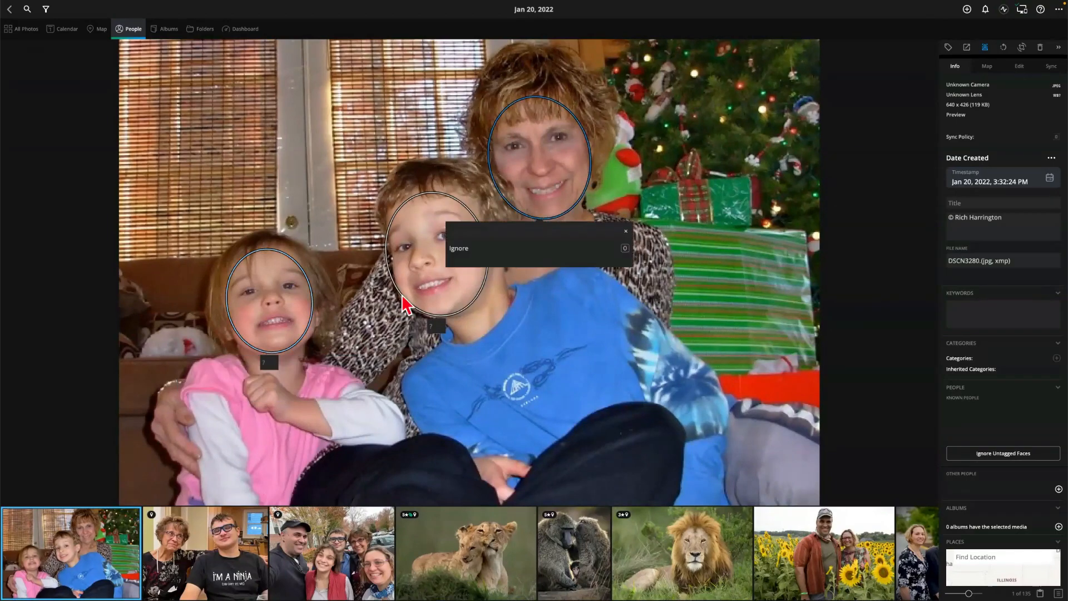
pyautogui.click(435, 325)
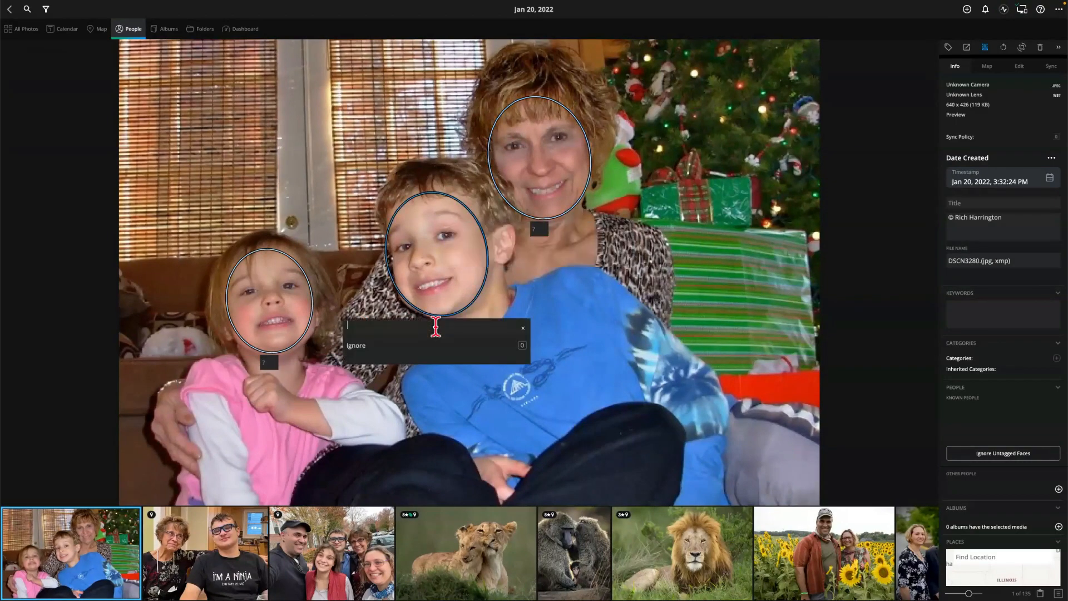
pyautogui.write('chae')
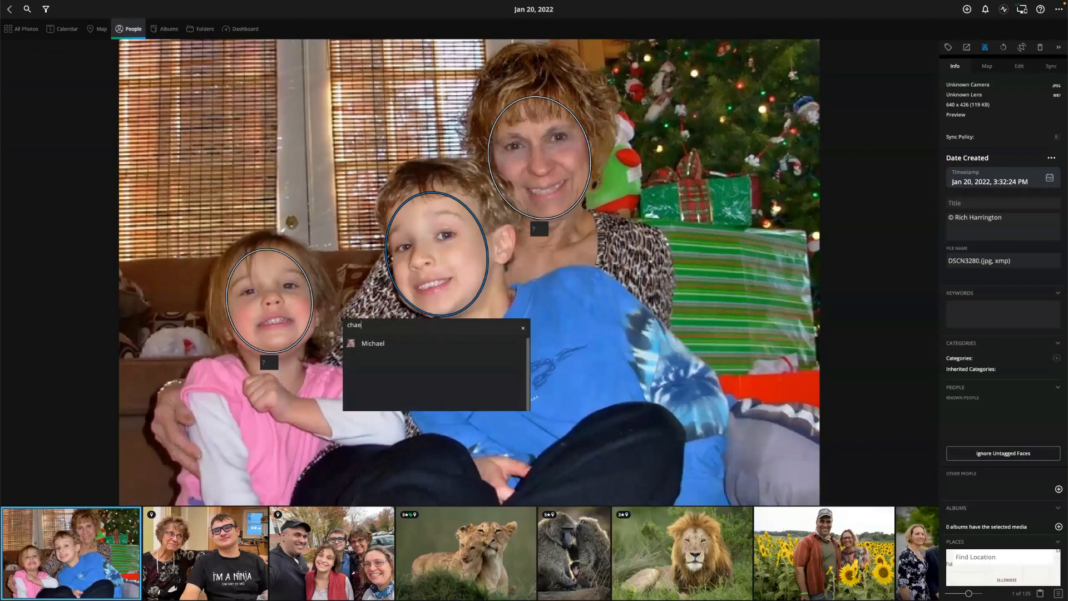
pyautogui.write('l')
pyautogui.click(375, 344)
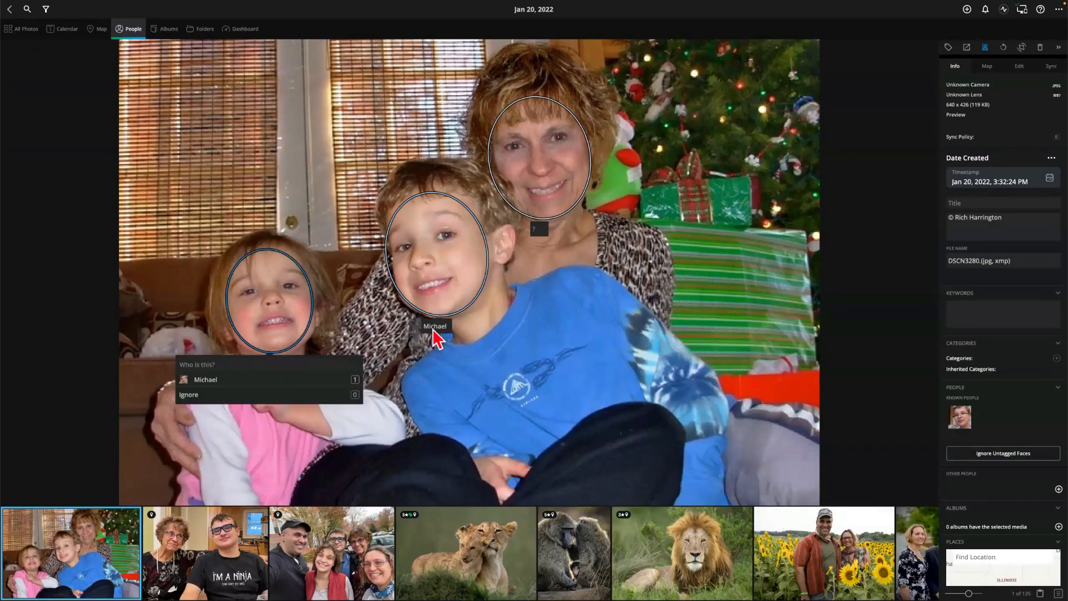
pyautogui.click(10, 11)
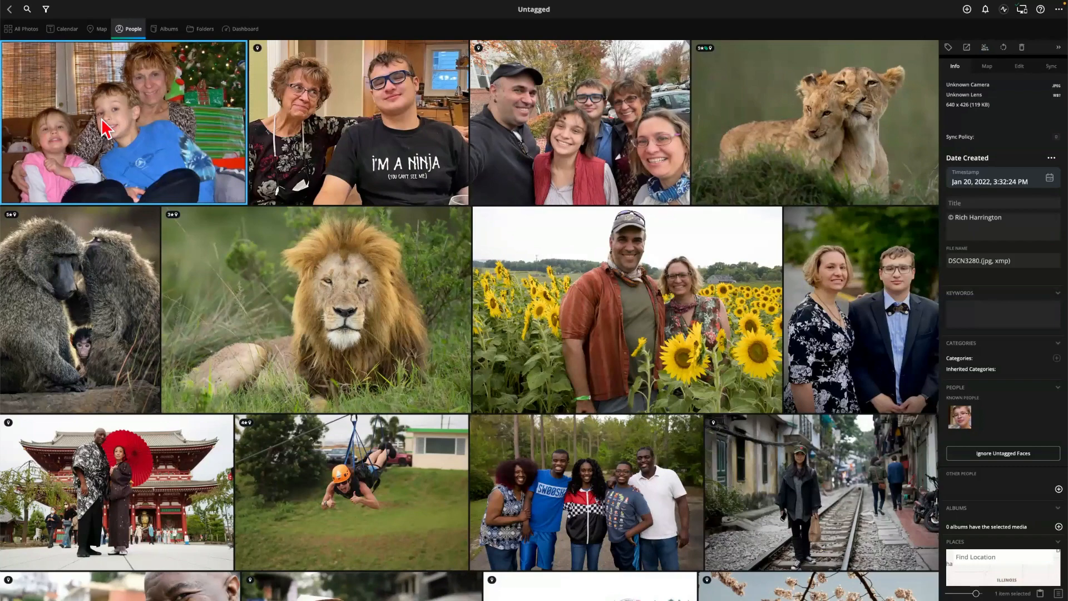
# Browse the Albums and Folders views, then return to the 637-item All Photos grid
pyautogui.click(10, 13)
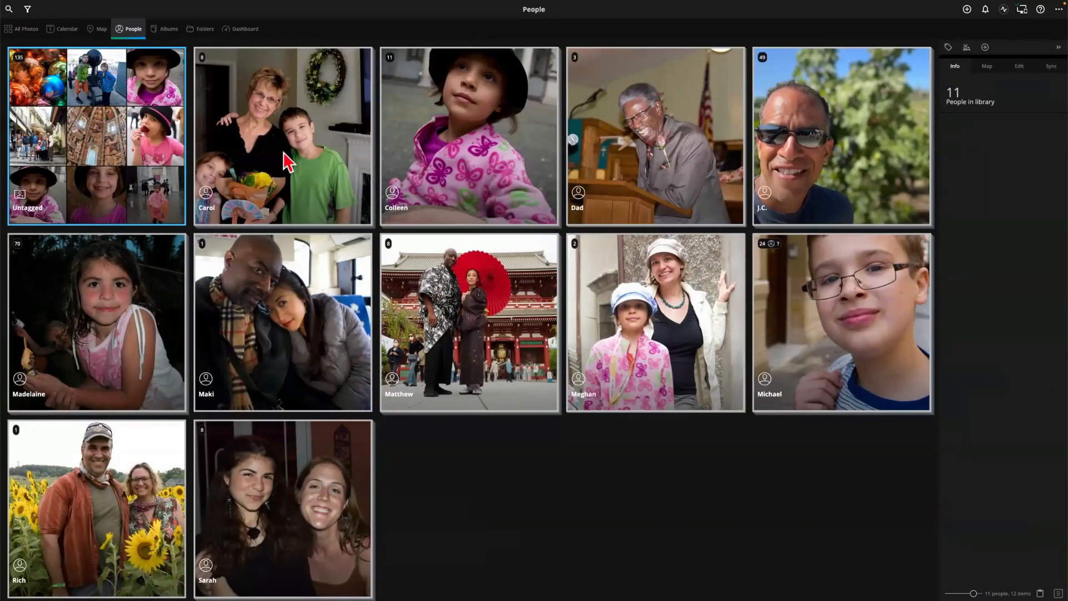
pyautogui.click(168, 39)
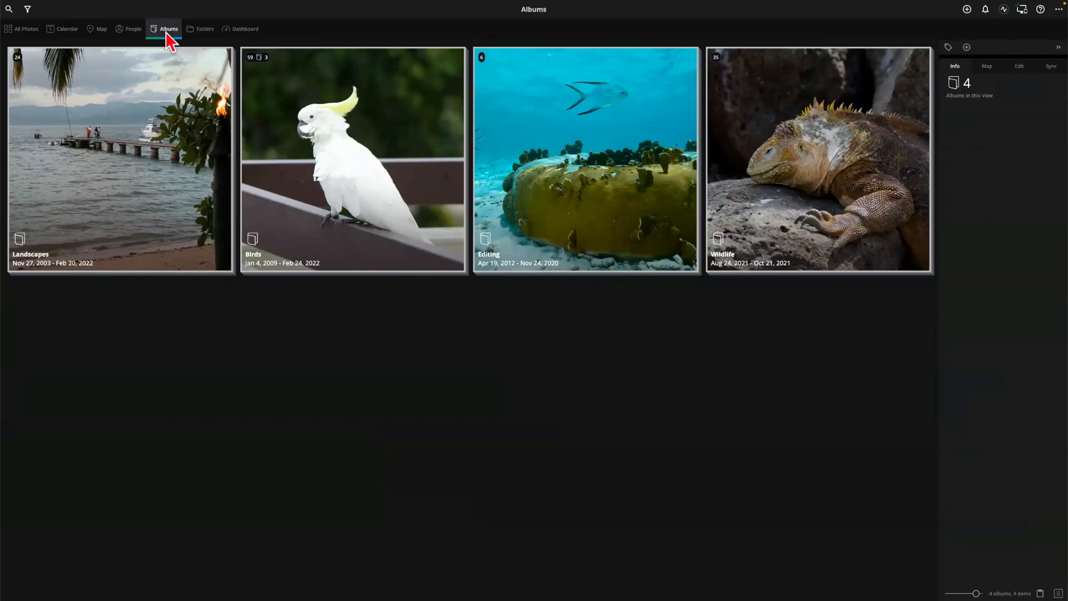
pyautogui.click(201, 33)
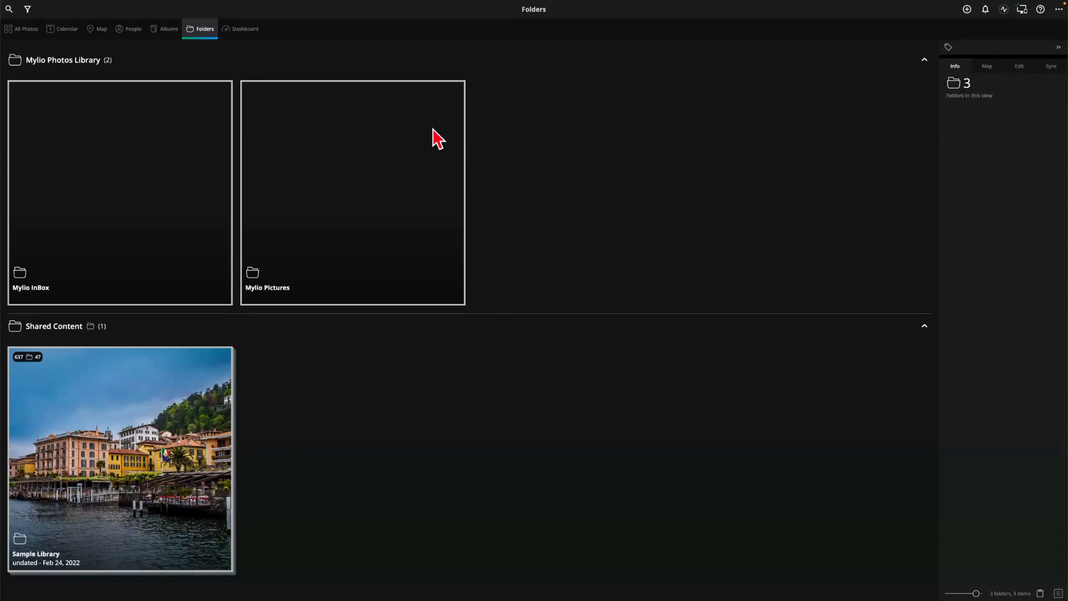
pyautogui.click(22, 30)
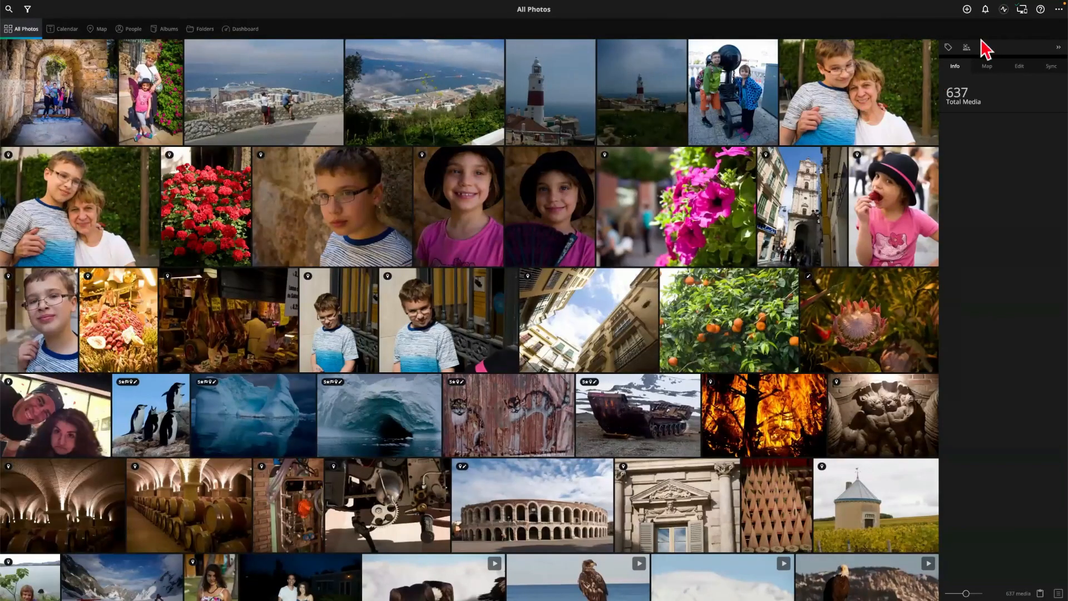
pyautogui.click(1057, 11)
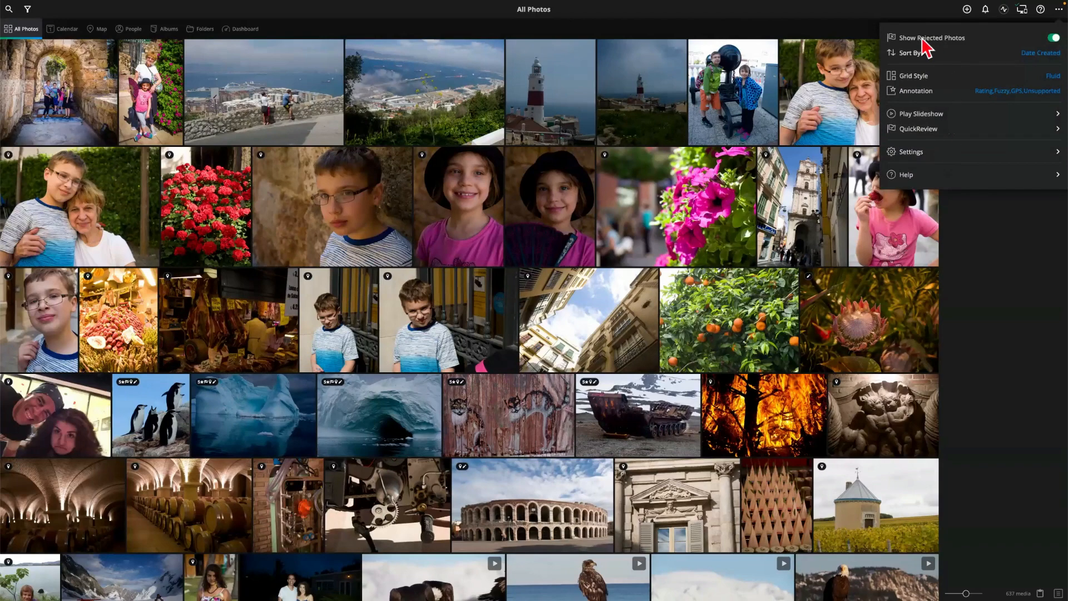
pyautogui.click(956, 54)
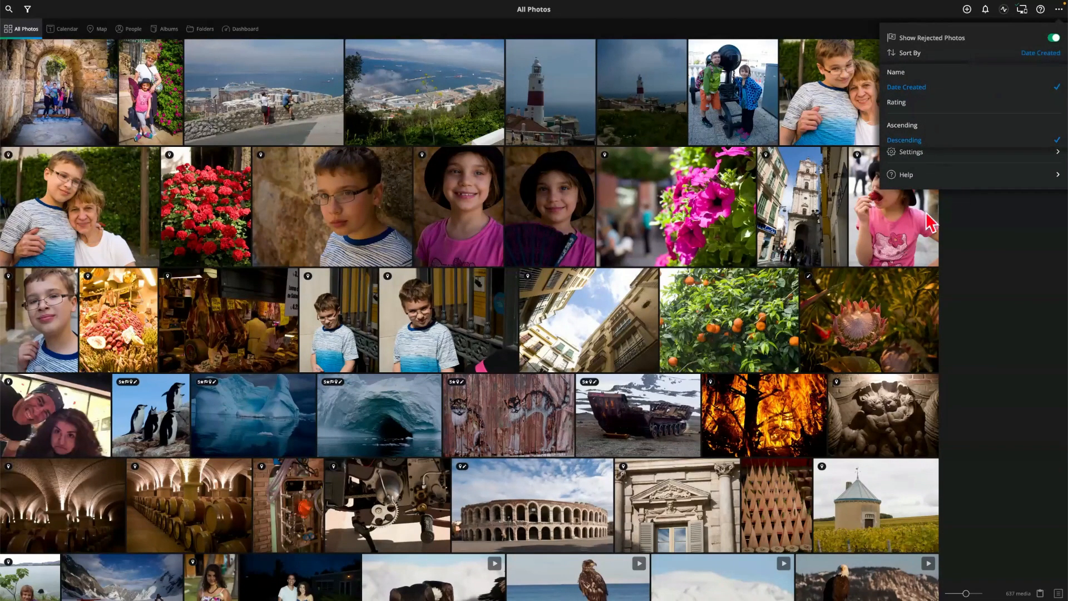
pyautogui.click(837, 243)
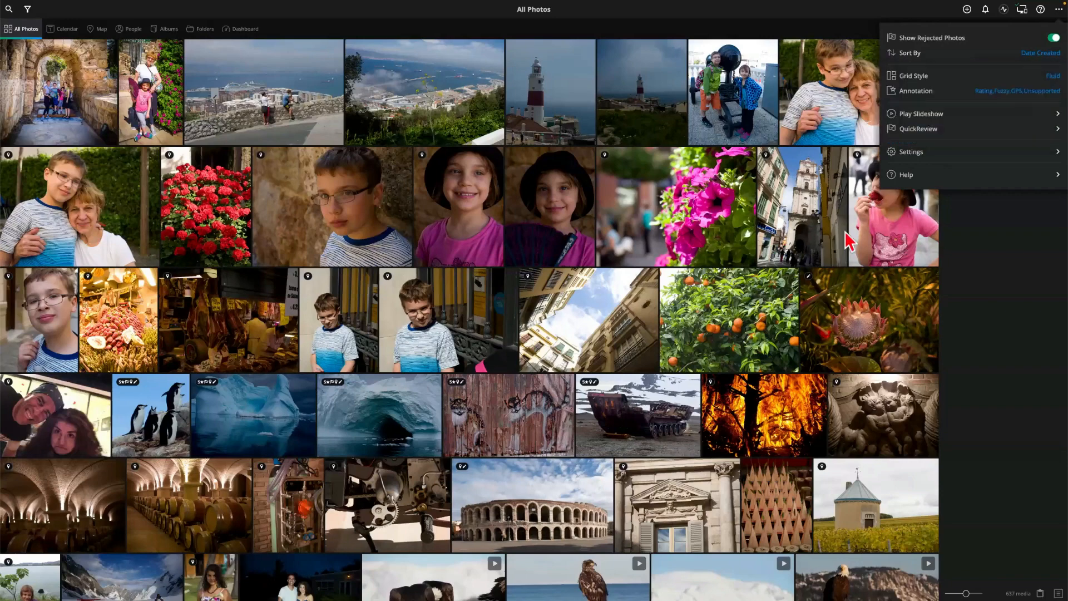
pyautogui.click(1059, 9)
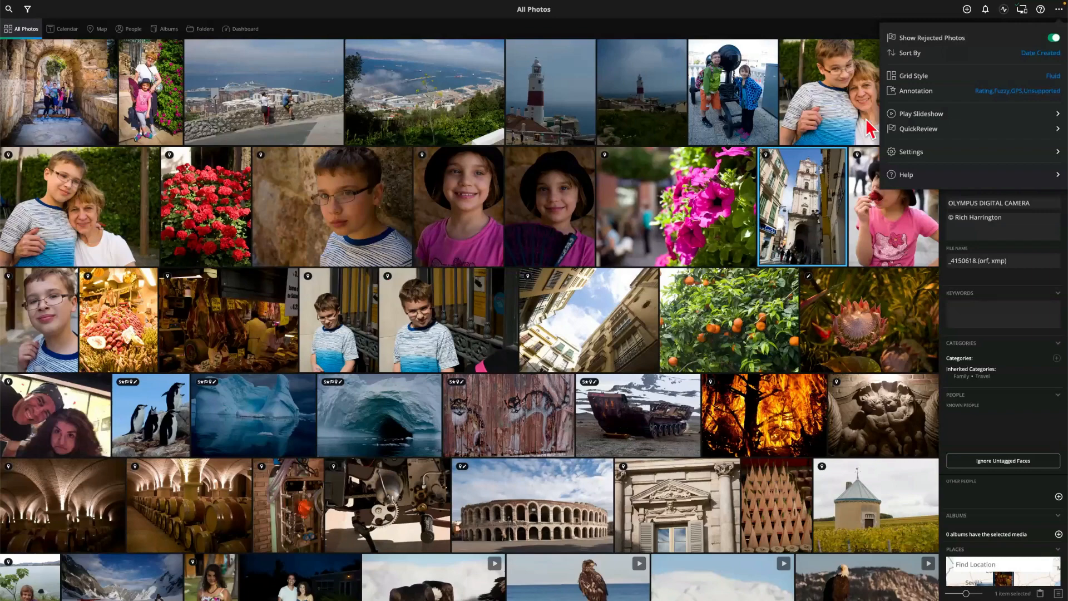
pyautogui.click(988, 94)
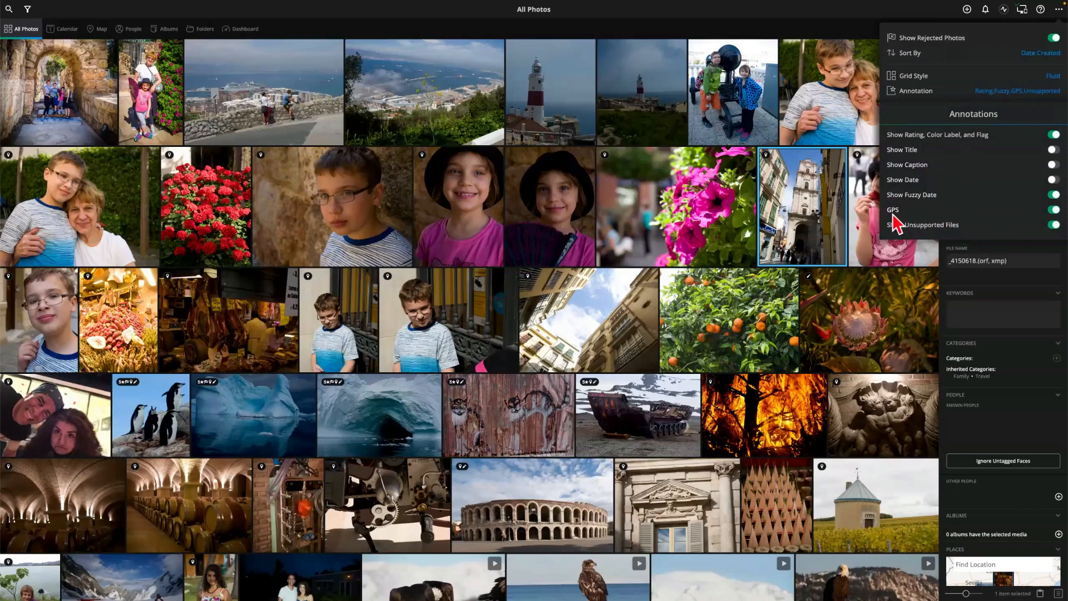
pyautogui.click(1054, 209)
pyautogui.click(1053, 211)
pyautogui.click(1051, 211)
pyautogui.click(1052, 211)
pyautogui.click(806, 115)
pyautogui.click(806, 126)
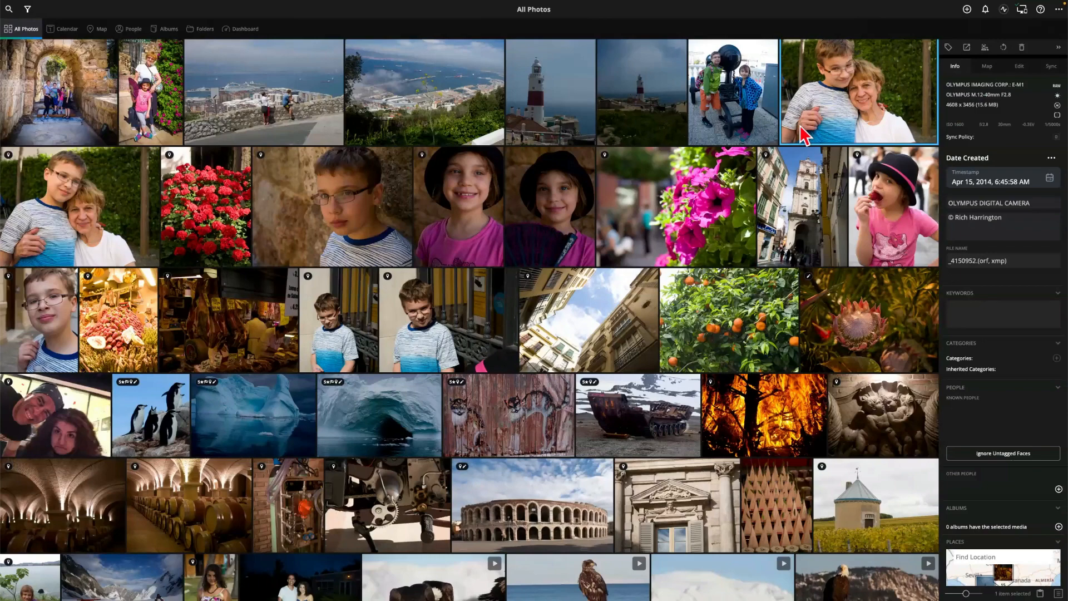
# Select the girl, boy and penguin photos and enlarge the All Photos thumbnails
pyautogui.click(1053, 13)
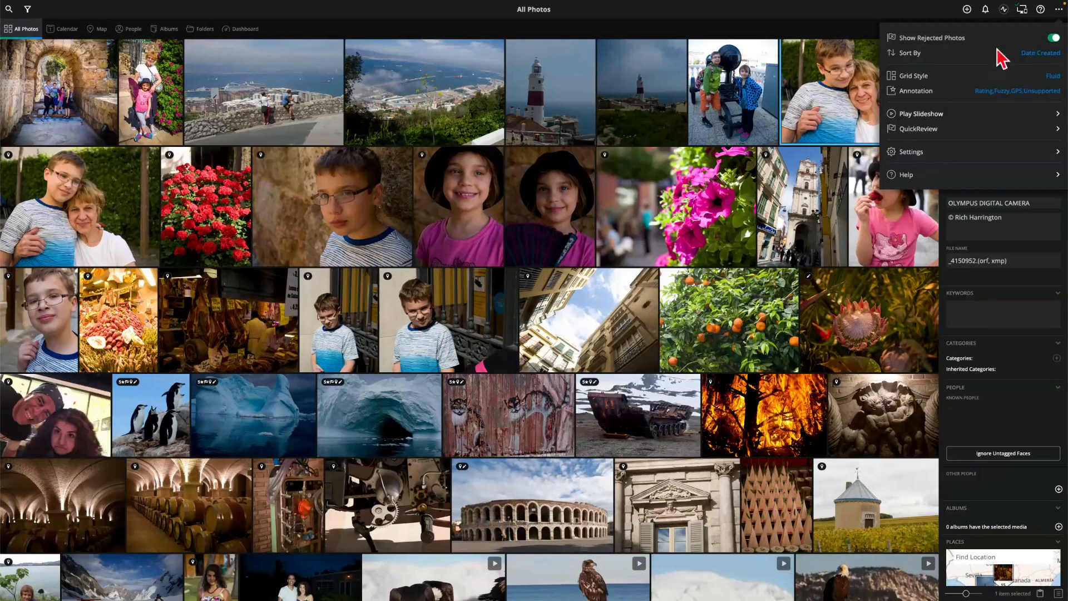
pyautogui.click(476, 241)
pyautogui.click(419, 327)
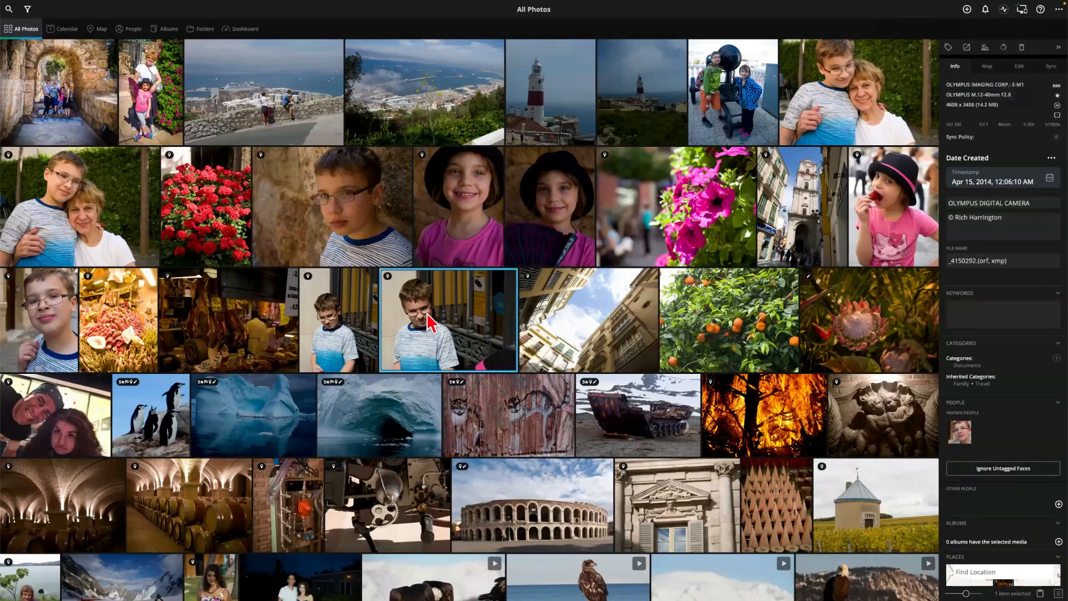
pyautogui.scroll(5, 431, 323)
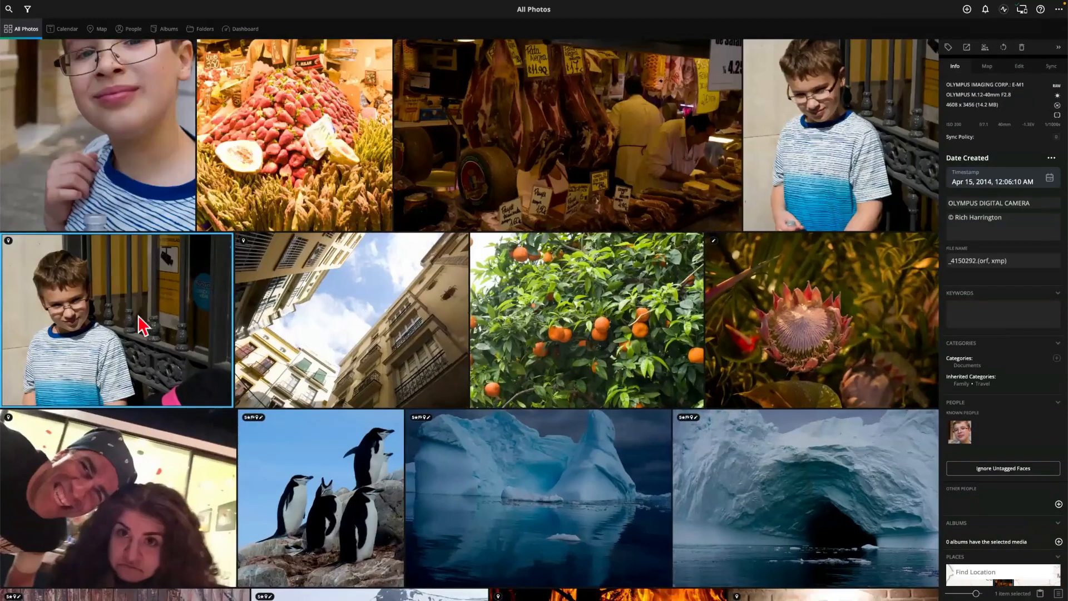
pyautogui.click(338, 465)
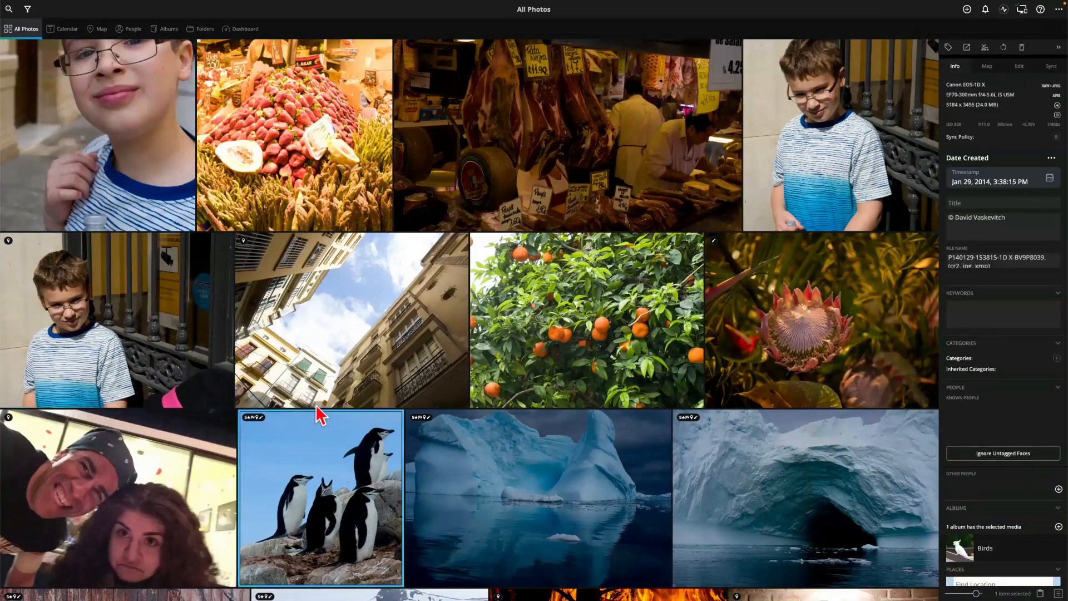
pyautogui.scroll(1, 362, 423)
pyautogui.scroll(-6, 362, 423)
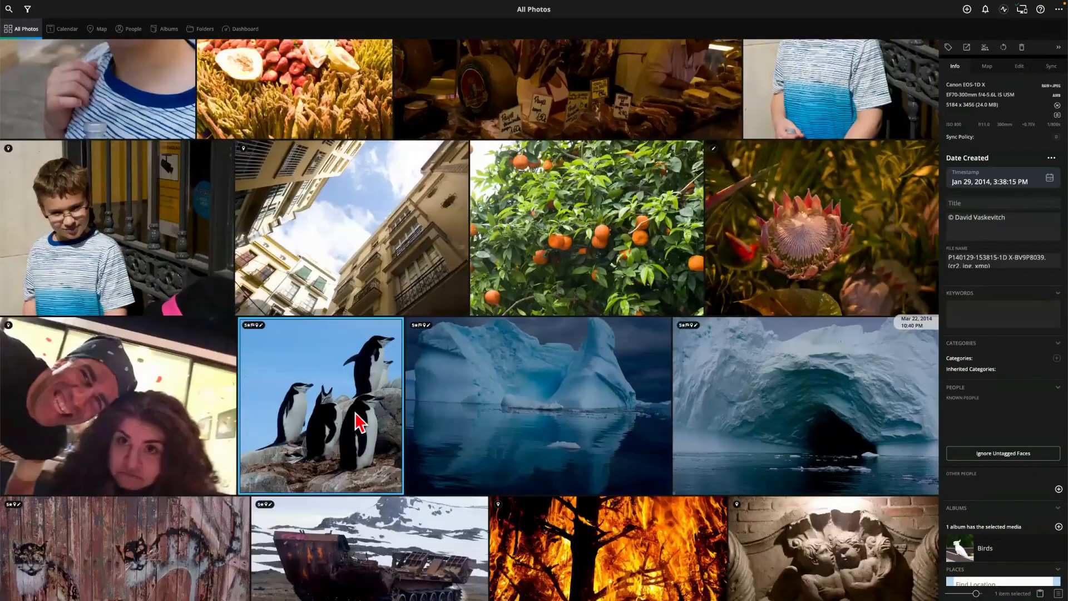
pyautogui.scroll(3, 356, 423)
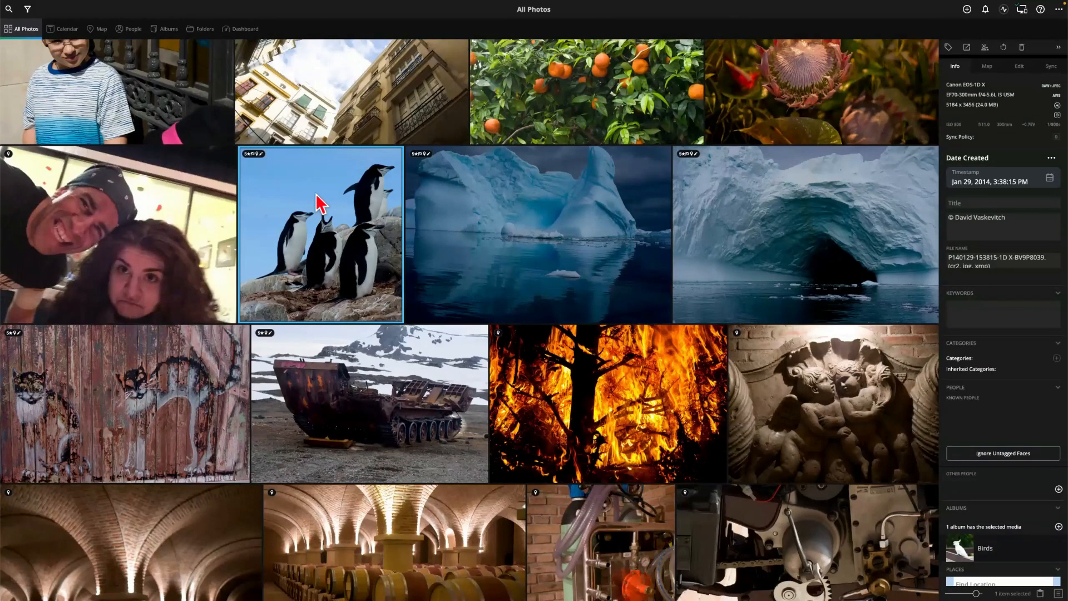
pyautogui.rightClick(347, 196)
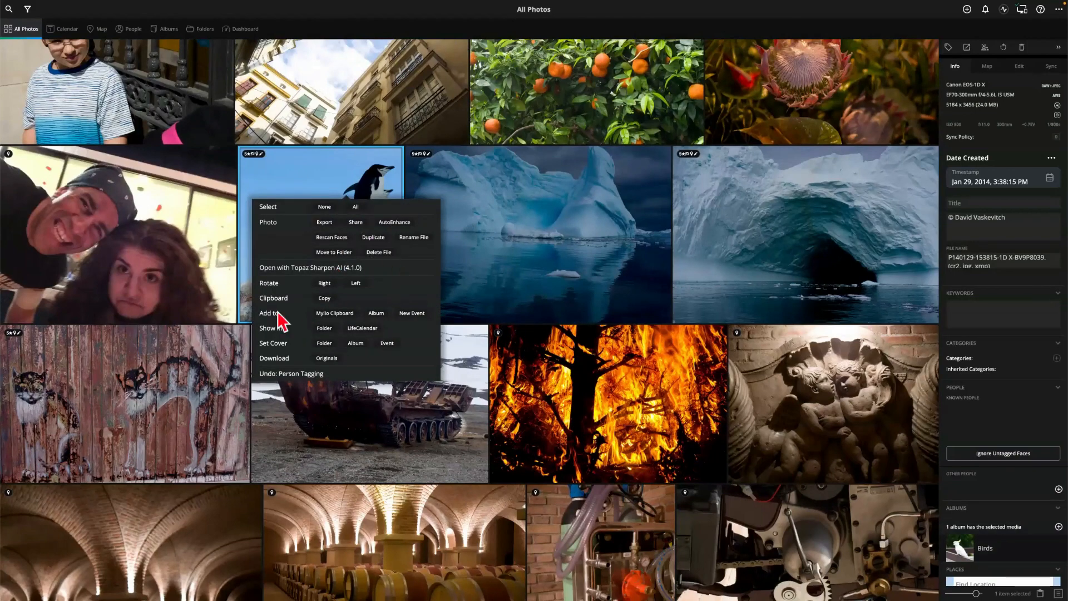
pyautogui.click(334, 173)
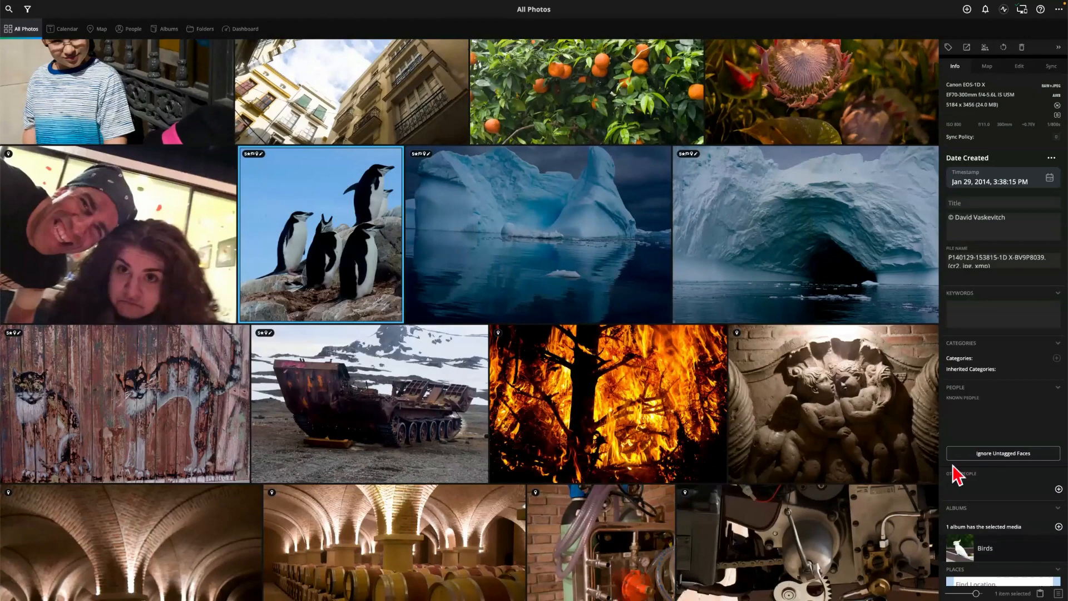
pyautogui.scroll(-3, 1019, 508)
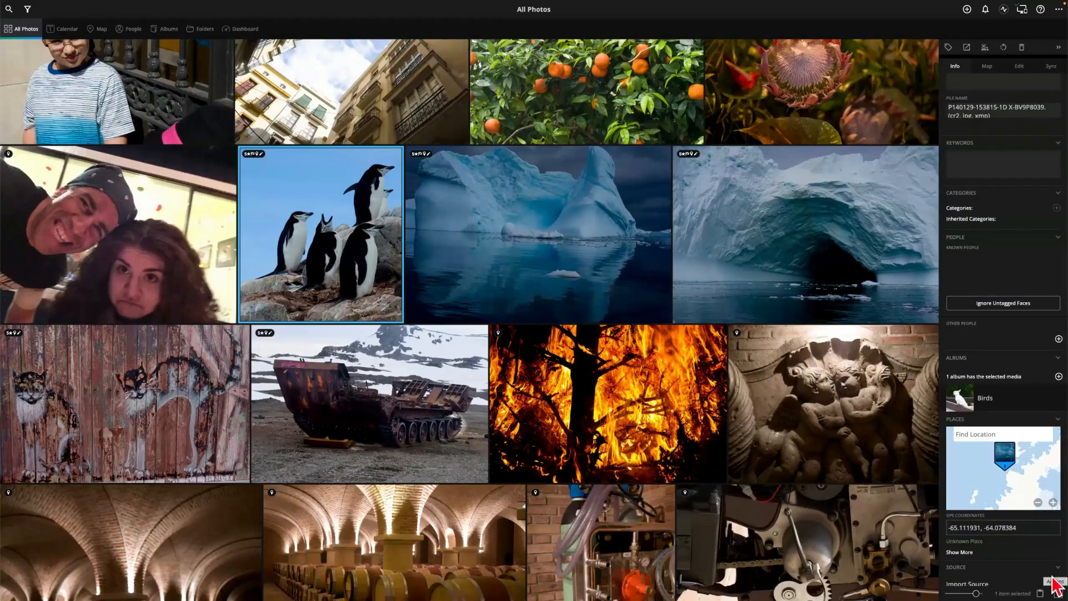
pyautogui.click(1052, 578)
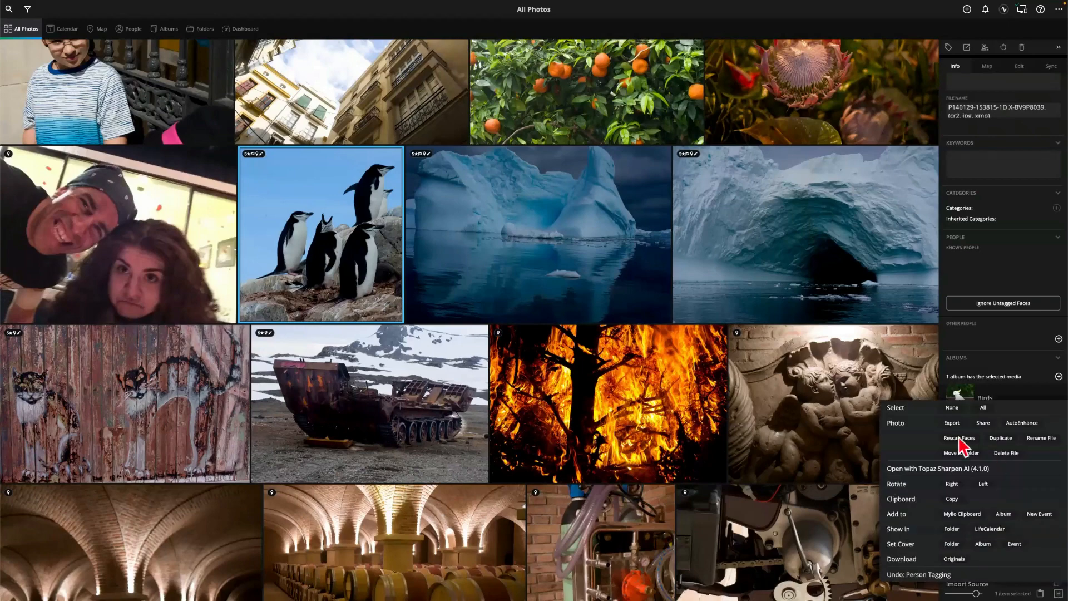
pyautogui.rightClick(343, 242)
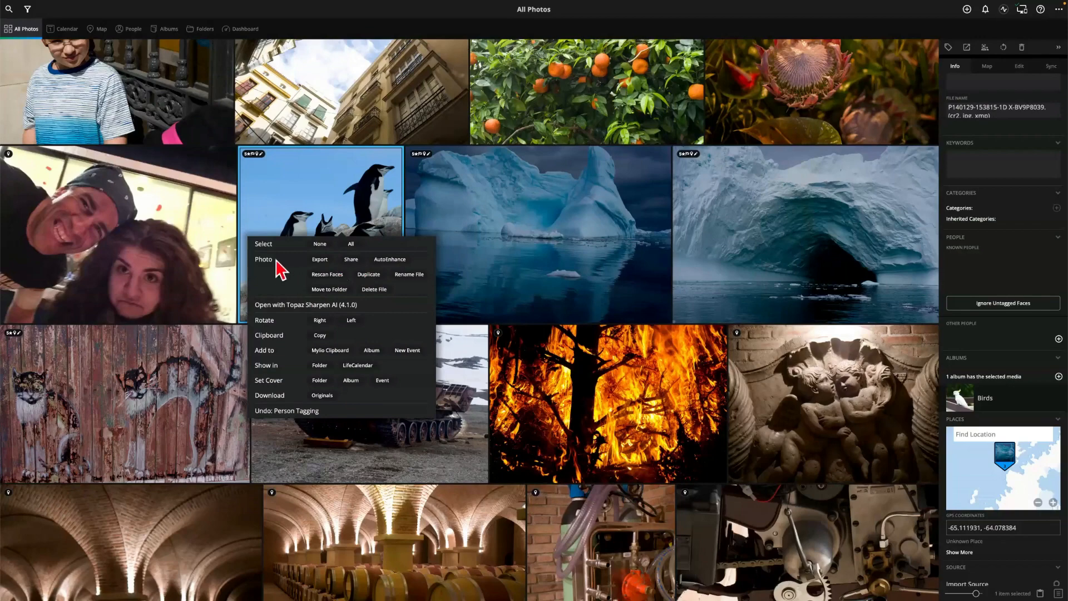
pyautogui.click(351, 244)
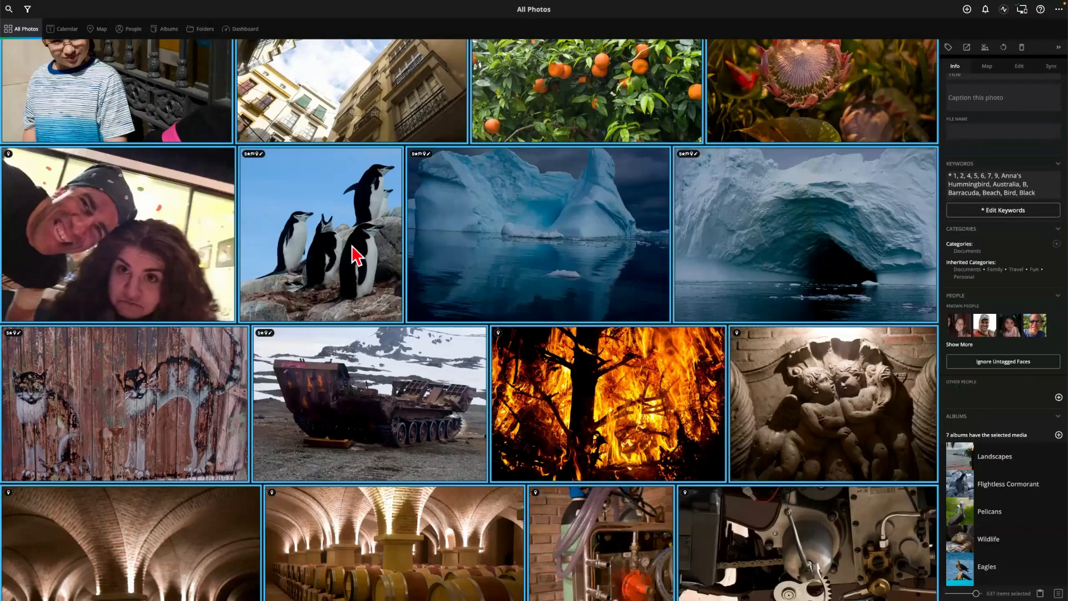
pyautogui.click(352, 246)
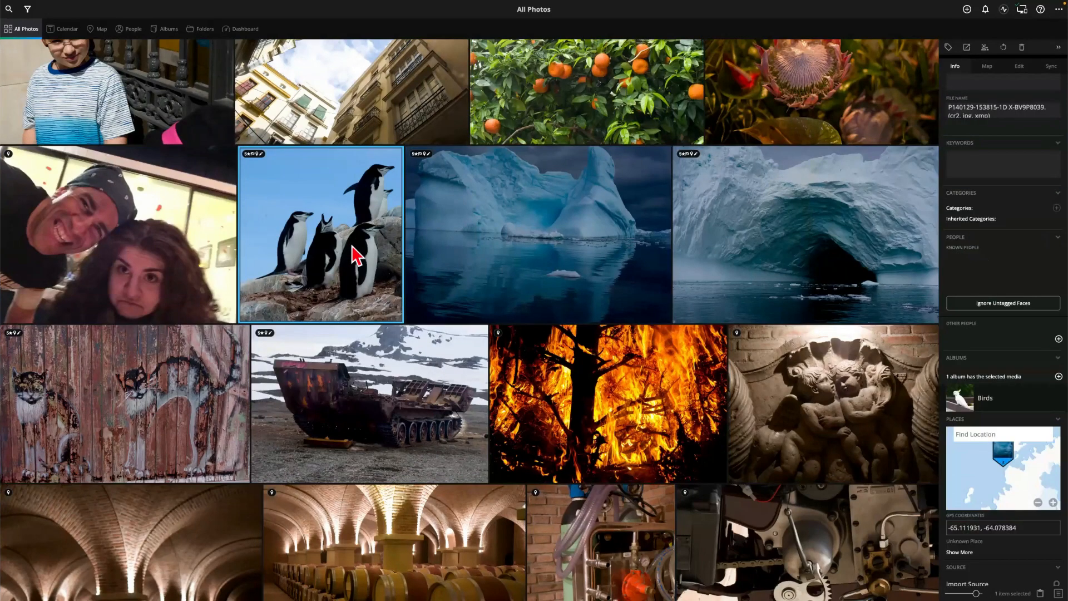
pyautogui.rightClick(353, 249)
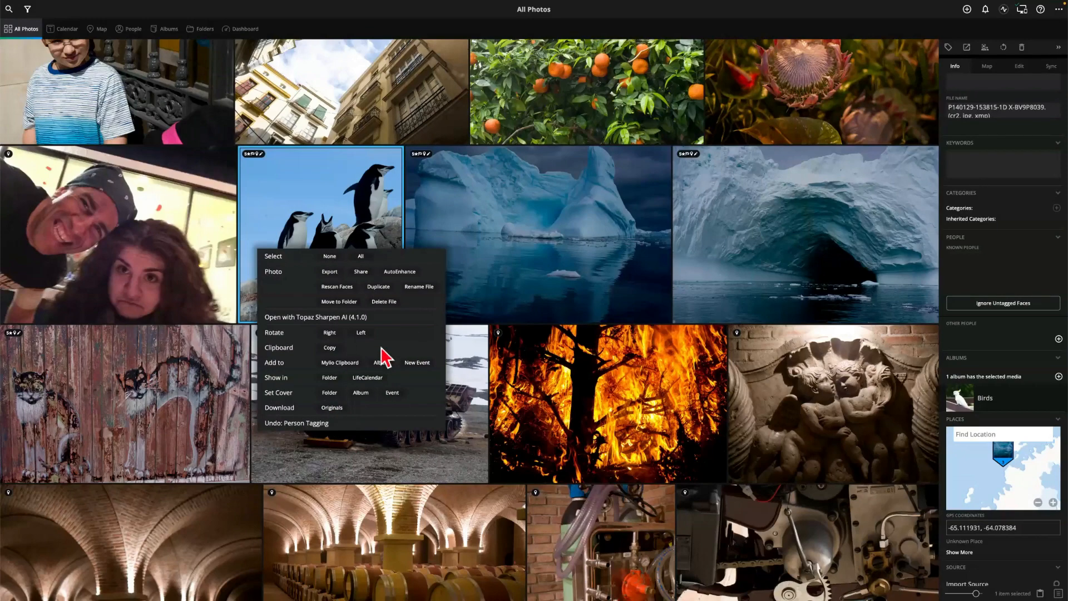
pyautogui.click(345, 218)
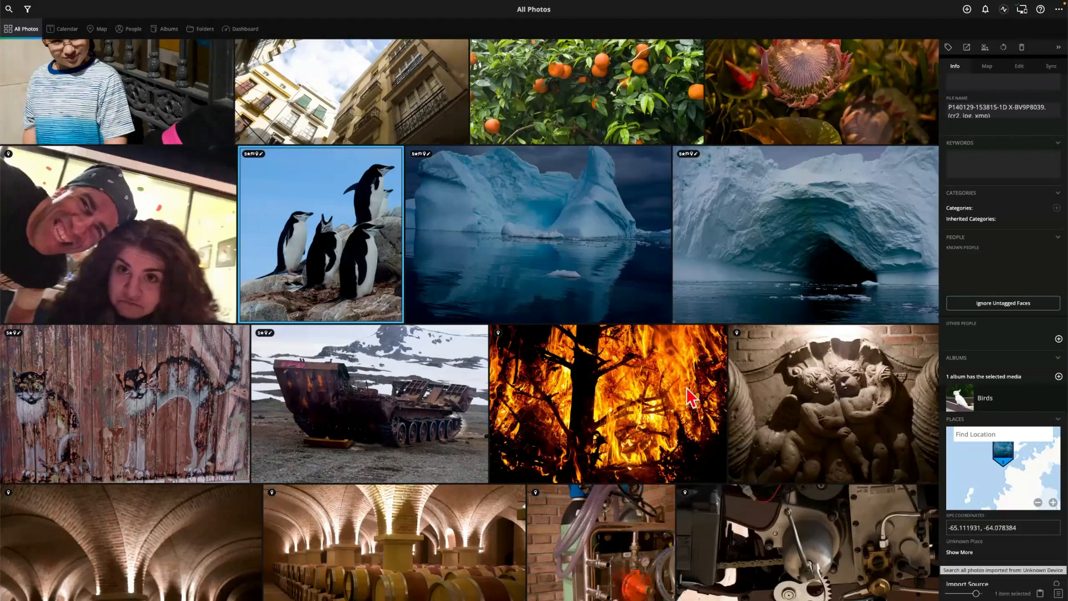
pyautogui.rightClick(340, 232)
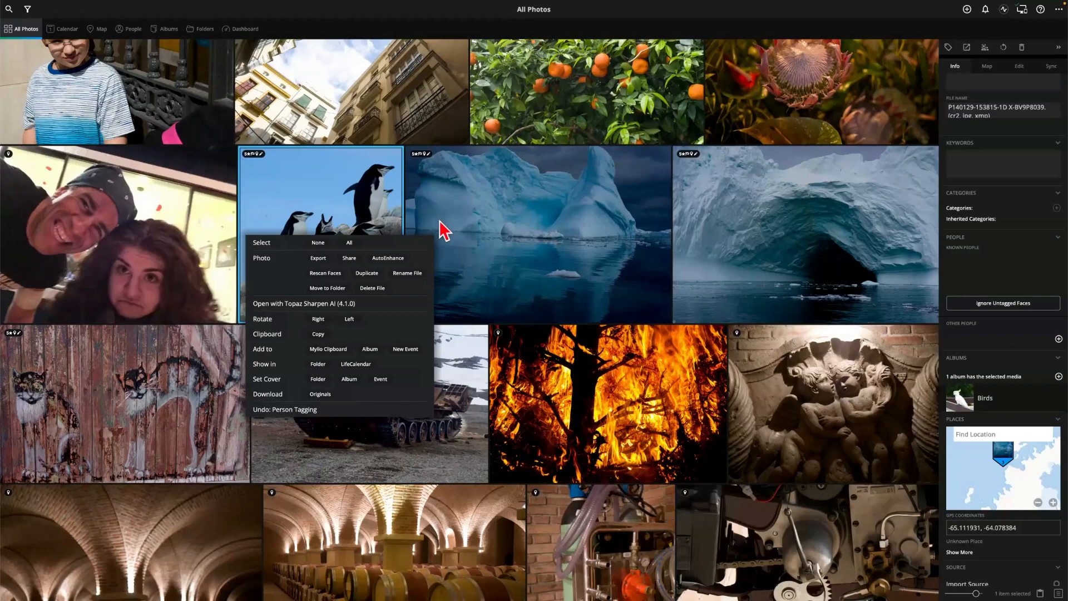
pyautogui.press('Escape')
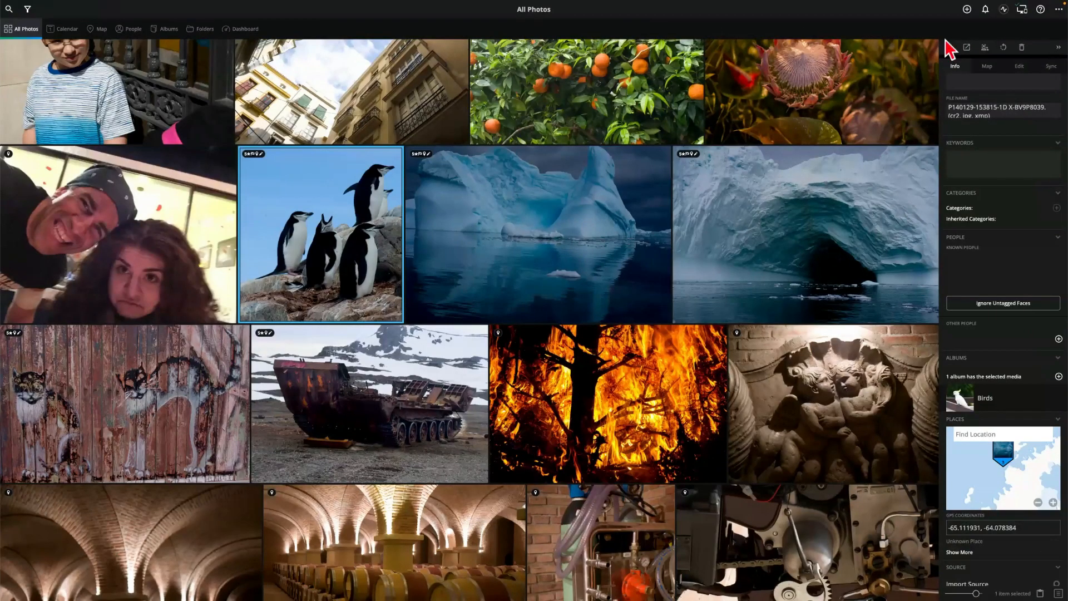
# Look over the add-media choices and the grid view options
pyautogui.click(967, 10)
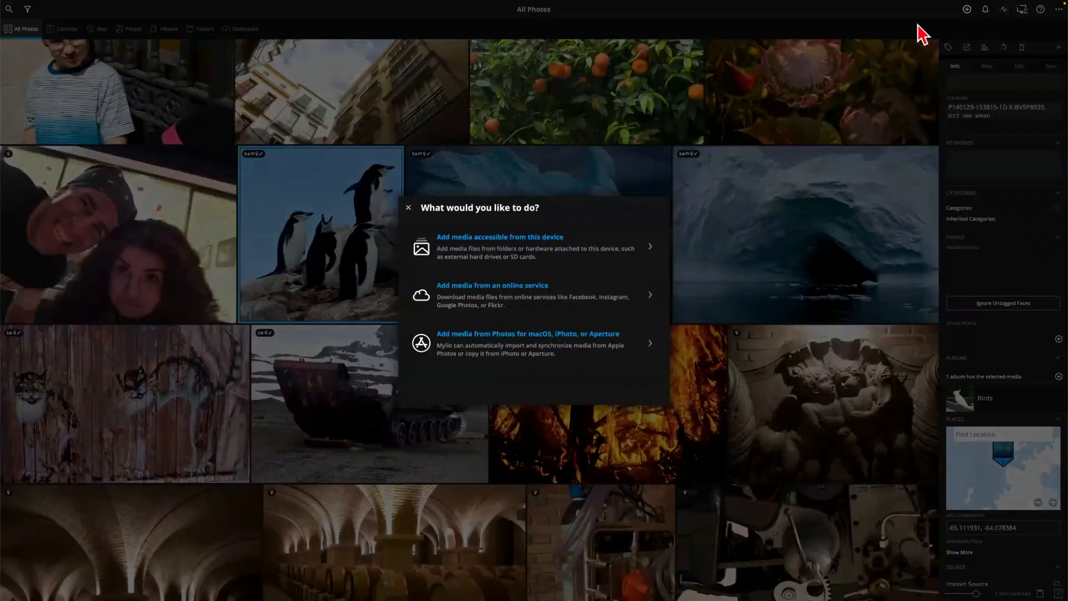
pyautogui.click(415, 213)
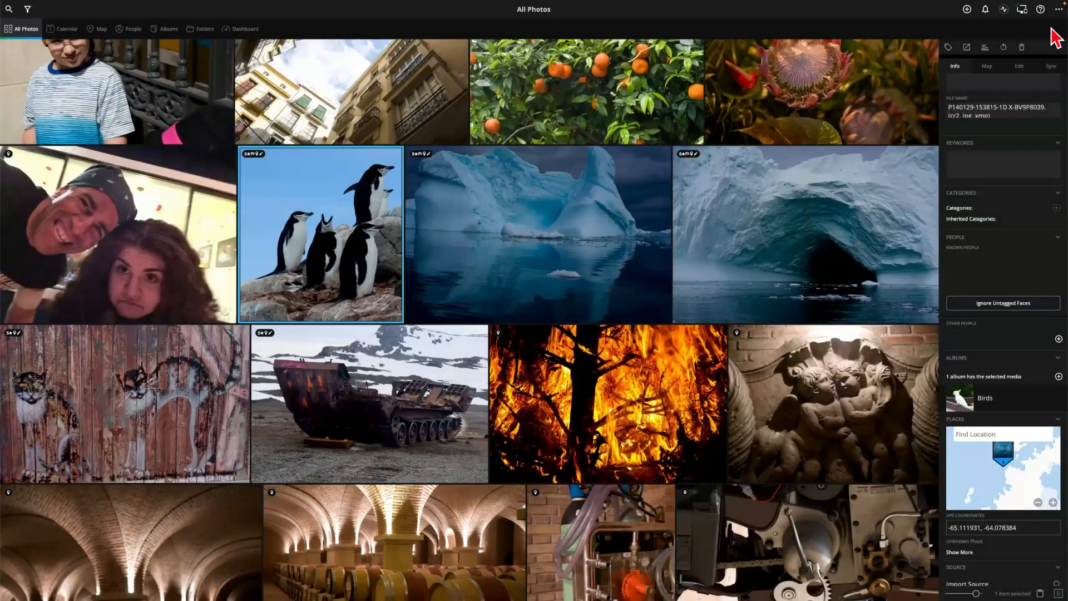
pyautogui.click(1059, 9)
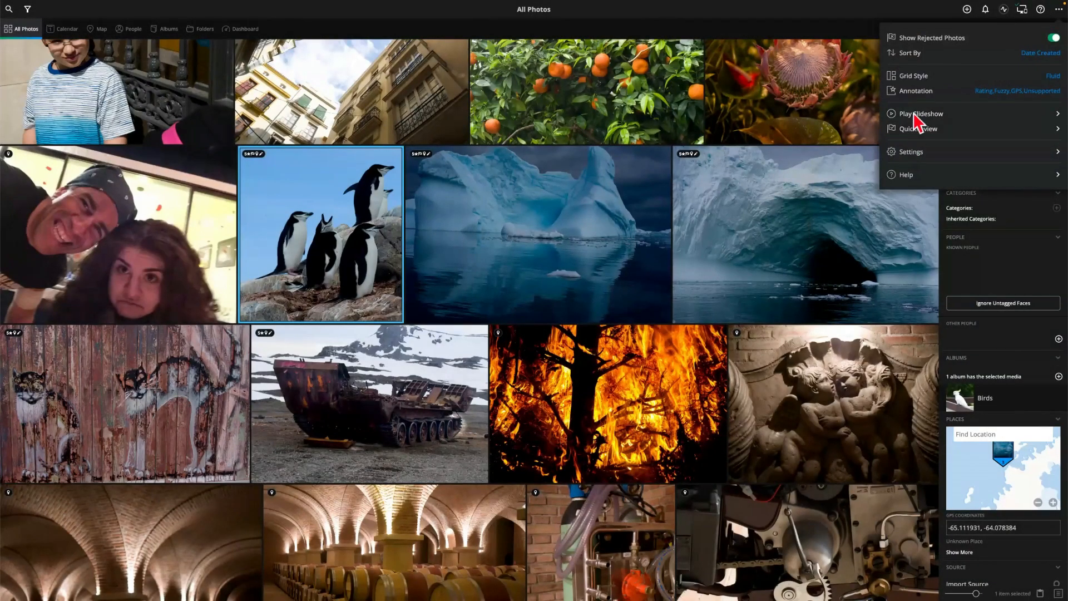
# Remove the sample library through Help, confirming the removal
pyautogui.click(903, 175)
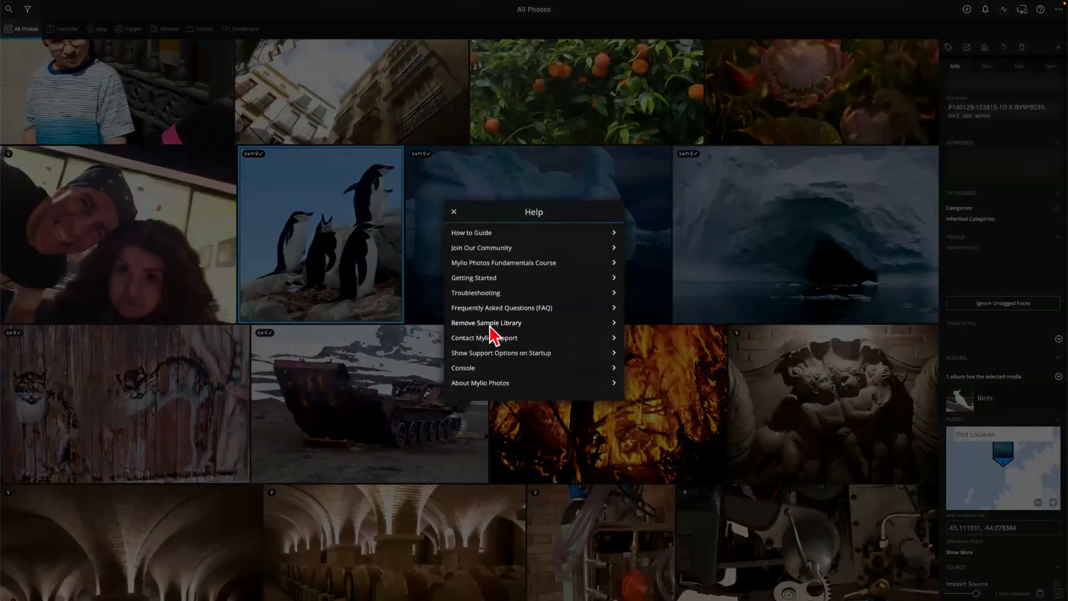
pyautogui.click(494, 324)
pyautogui.click(534, 324)
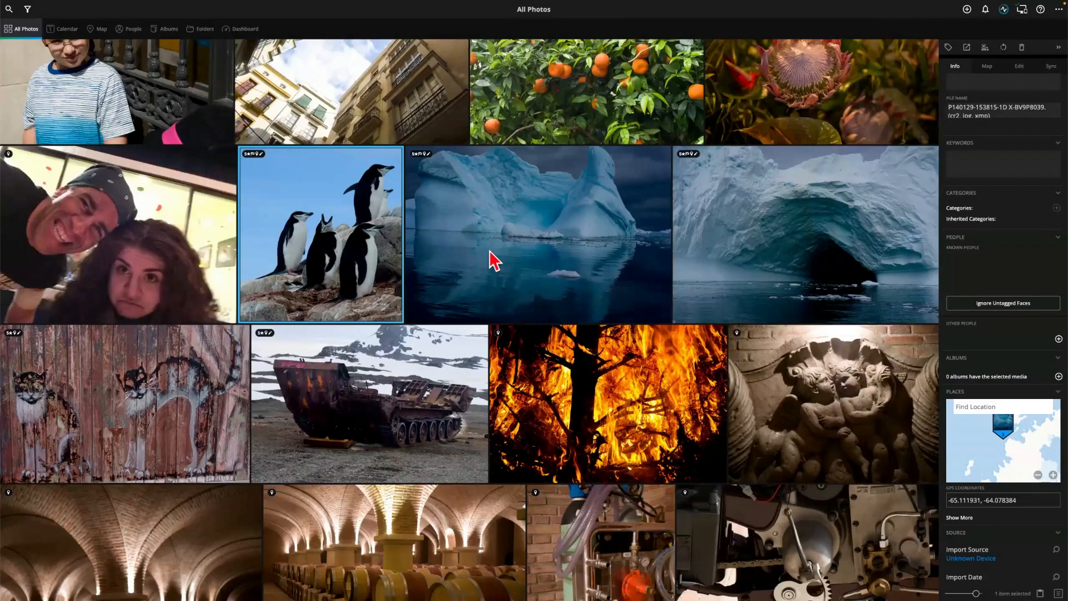
pyautogui.click(52, 29)
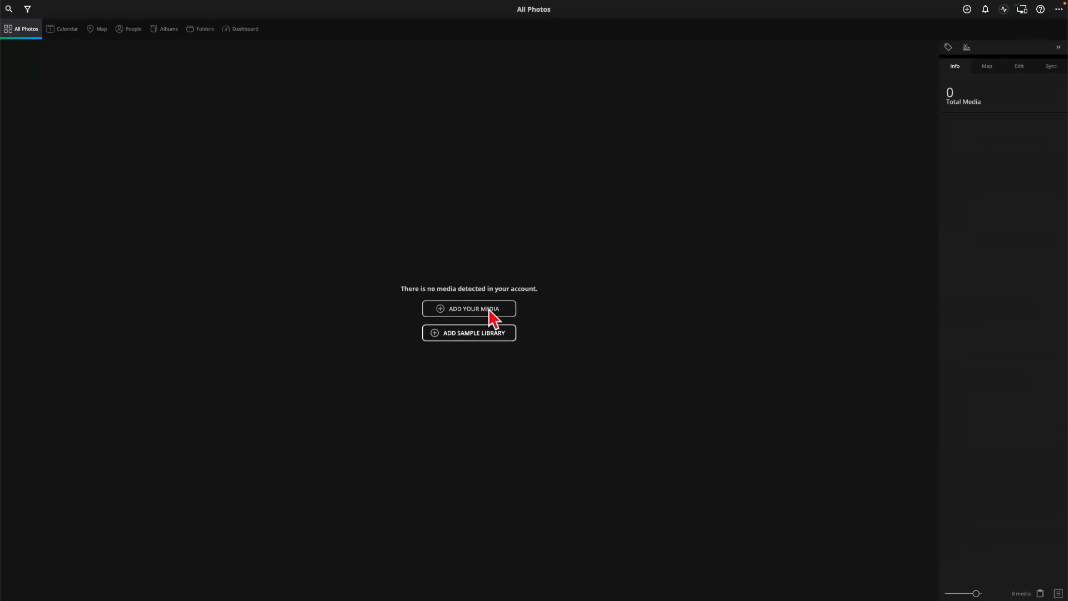
pyautogui.click(968, 9)
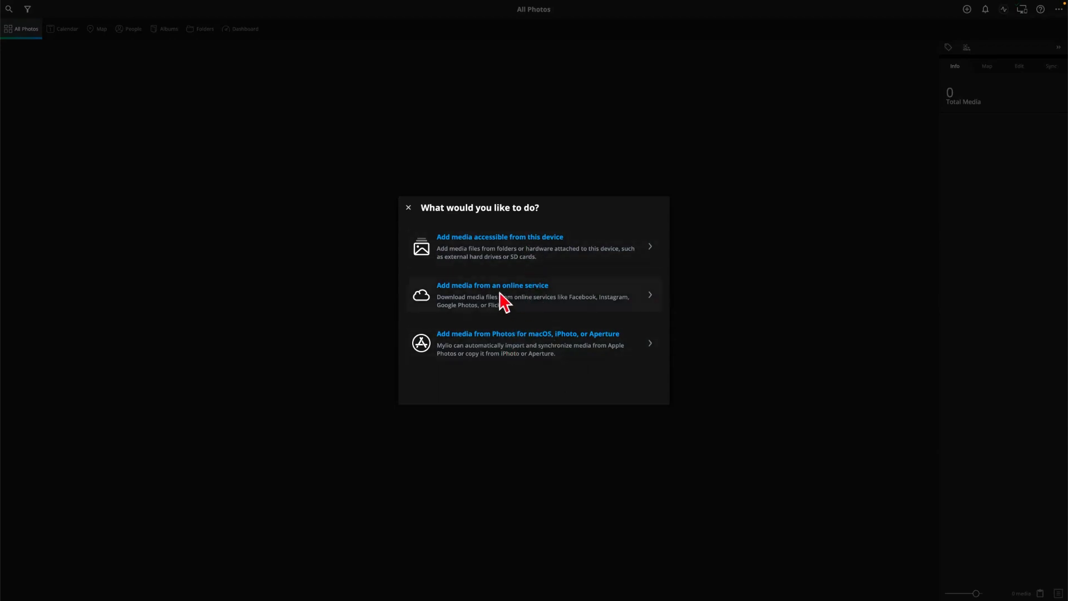
pyautogui.click(484, 285)
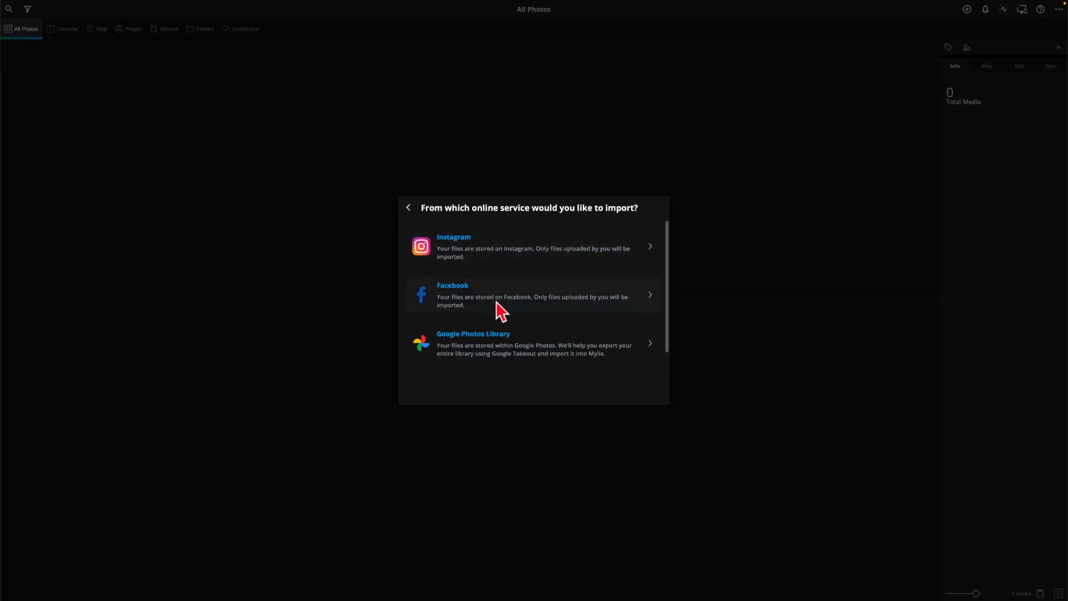
pyautogui.scroll(-1, 508, 344)
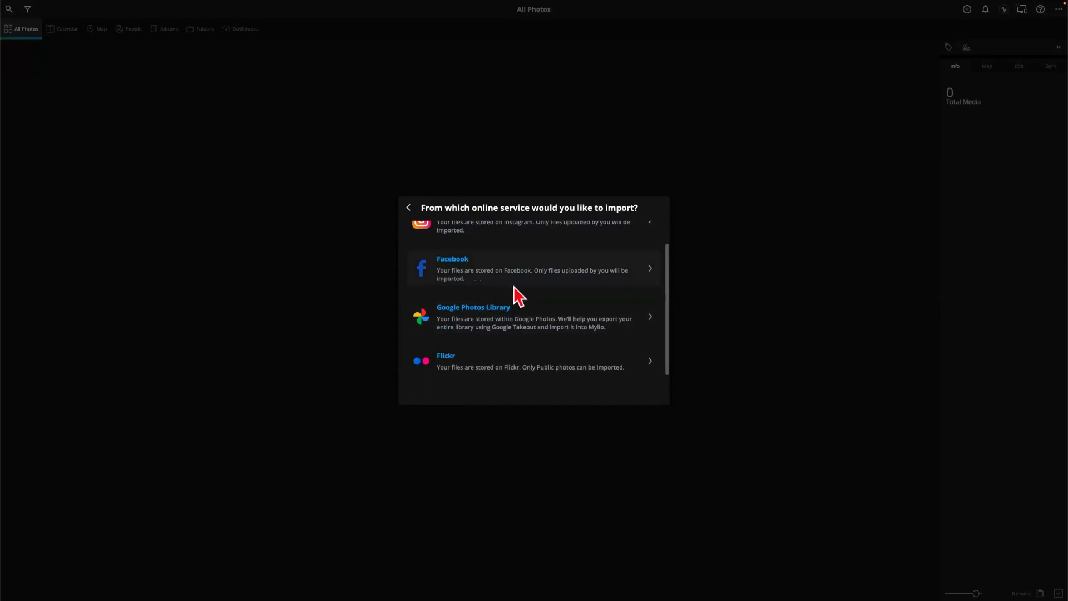
pyautogui.scroll(1, 525, 320)
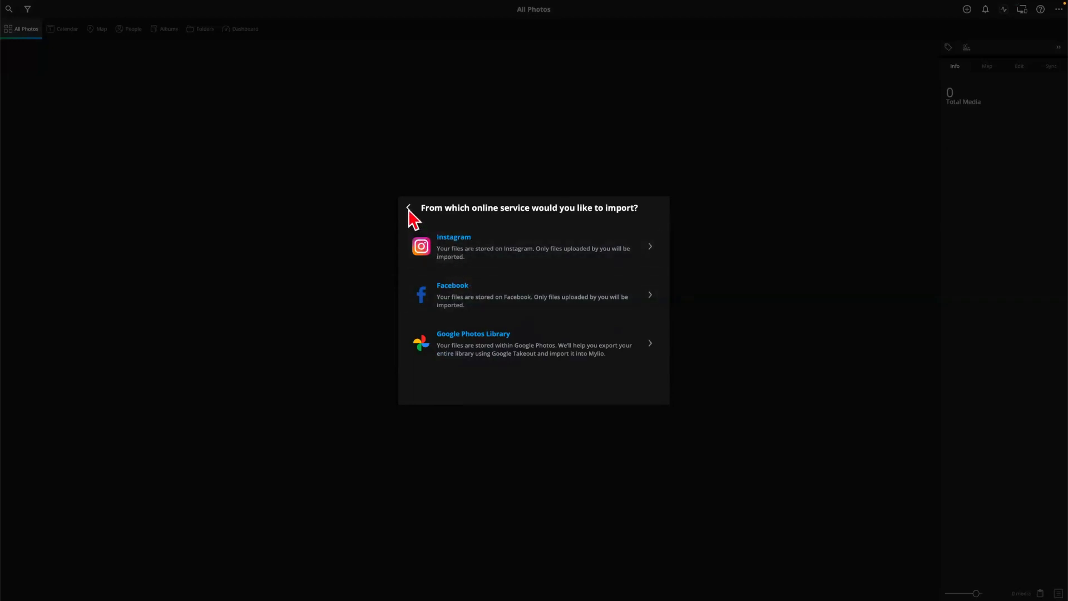
pyautogui.moveTo(408, 211)
pyautogui.mouseDown()
pyautogui.moveTo(402, 250)
pyautogui.moveTo(415, 197)
pyautogui.mouseUp()
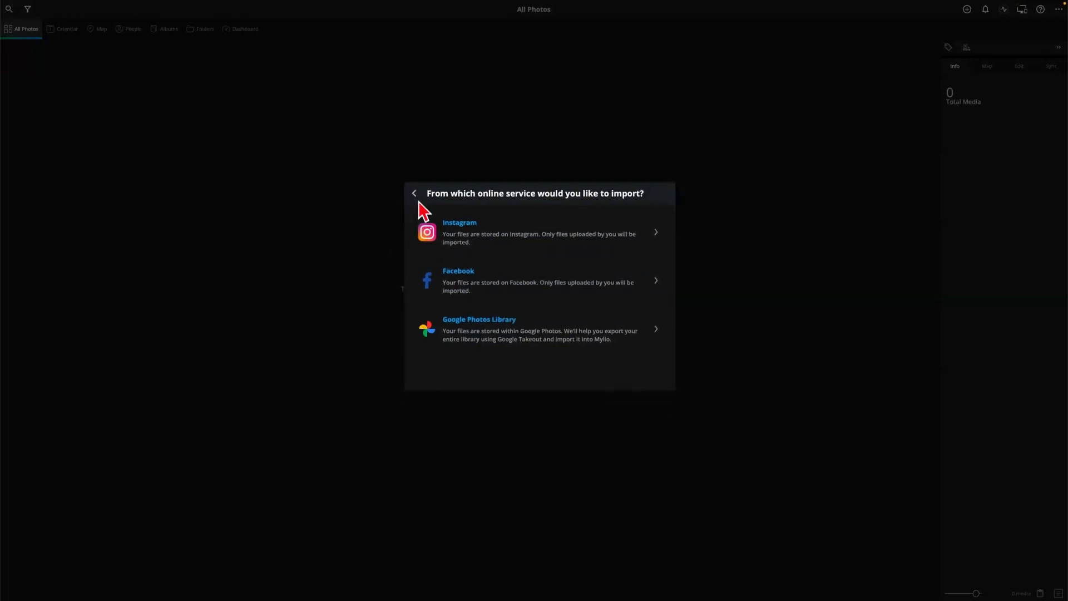
pyautogui.click(492, 325)
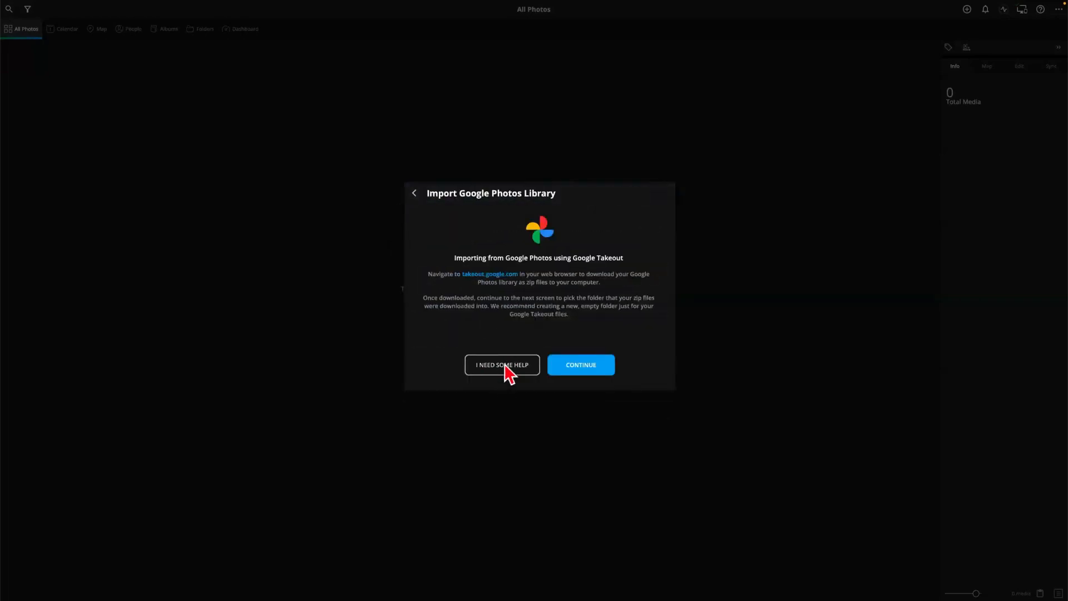
pyautogui.click(505, 365)
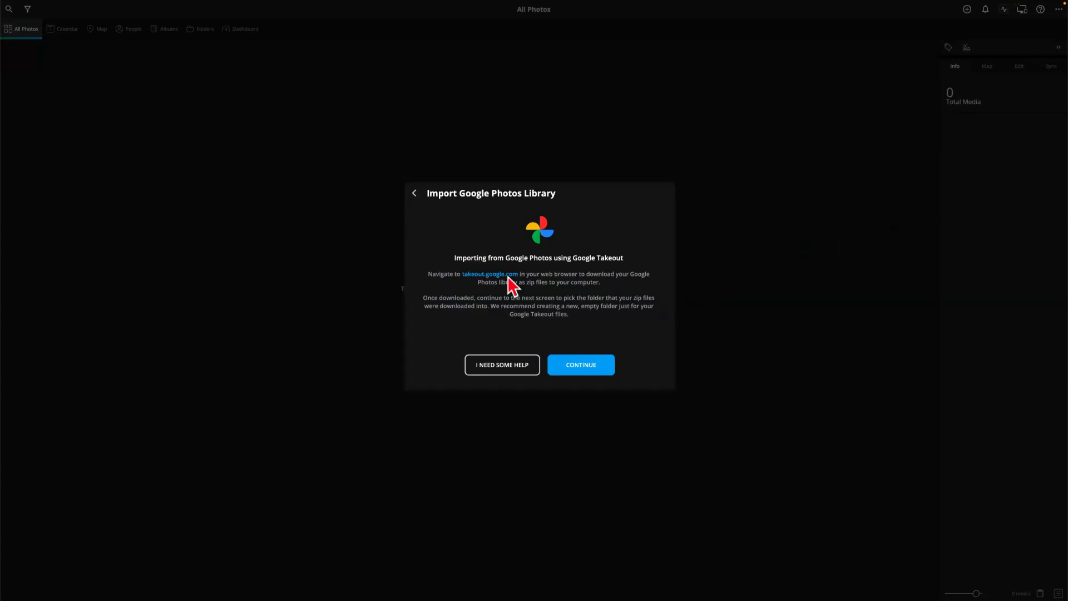
pyautogui.click(414, 193)
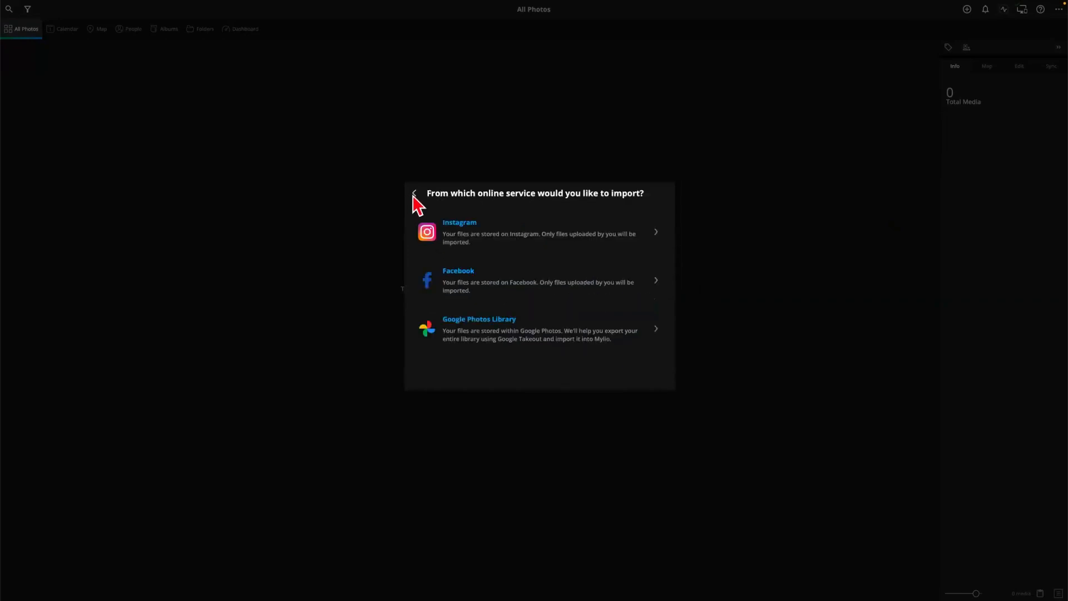
pyautogui.click(414, 193)
pyautogui.press('Escape')
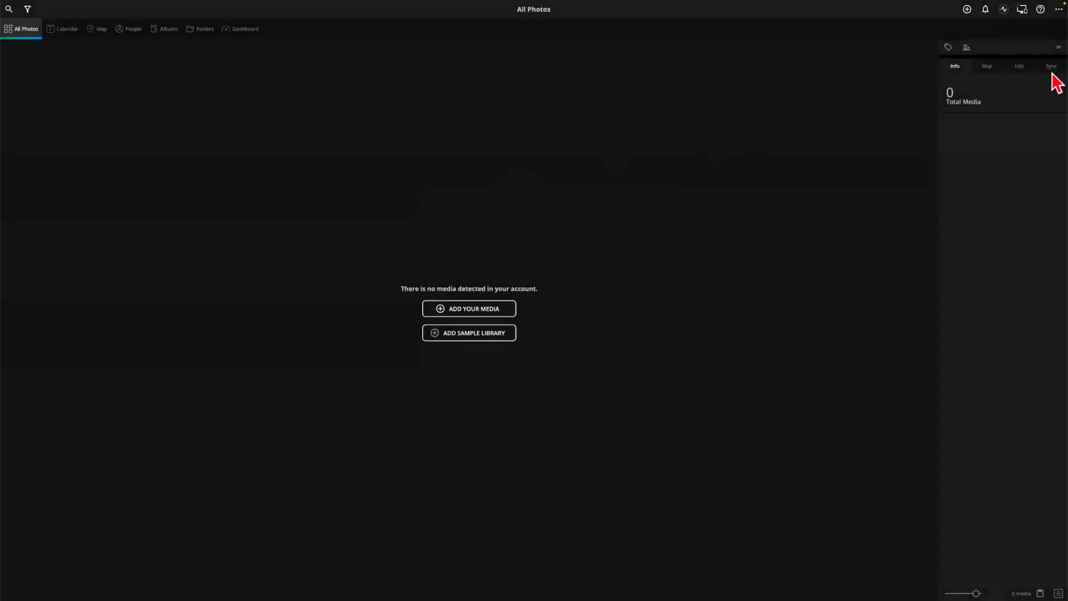
# Exit full screen, skim the Import a Google Photos Library page, and drag Safari aside
pyautogui.press('Escape')
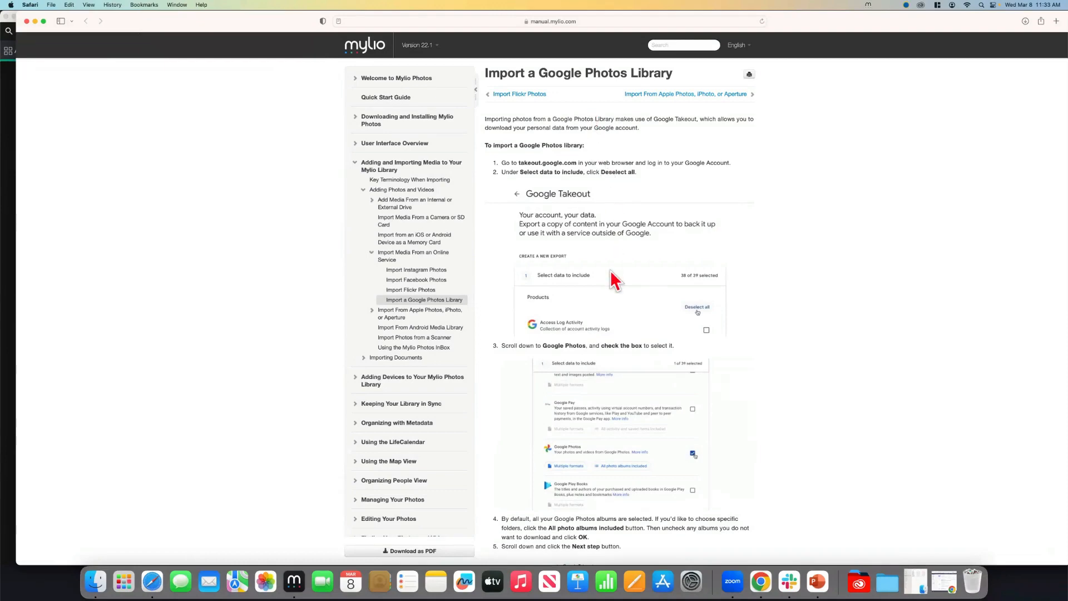
pyautogui.scroll(-1, 615, 281)
pyautogui.scroll(-5, 615, 281)
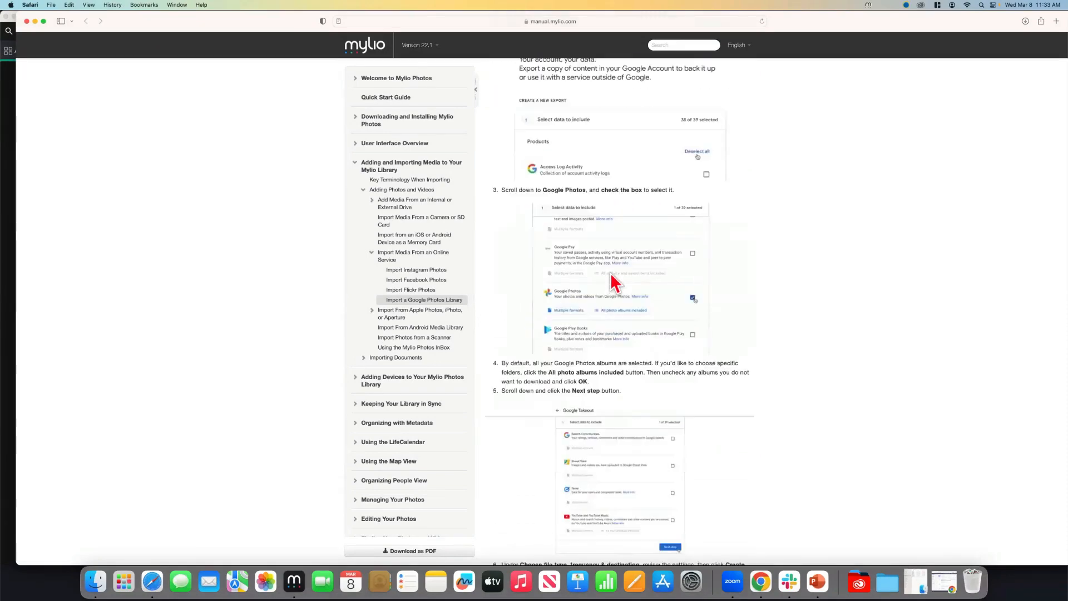
pyautogui.scroll(5, 685, 279)
pyautogui.moveTo(265, 19); pyautogui.dragTo(1067, 42)
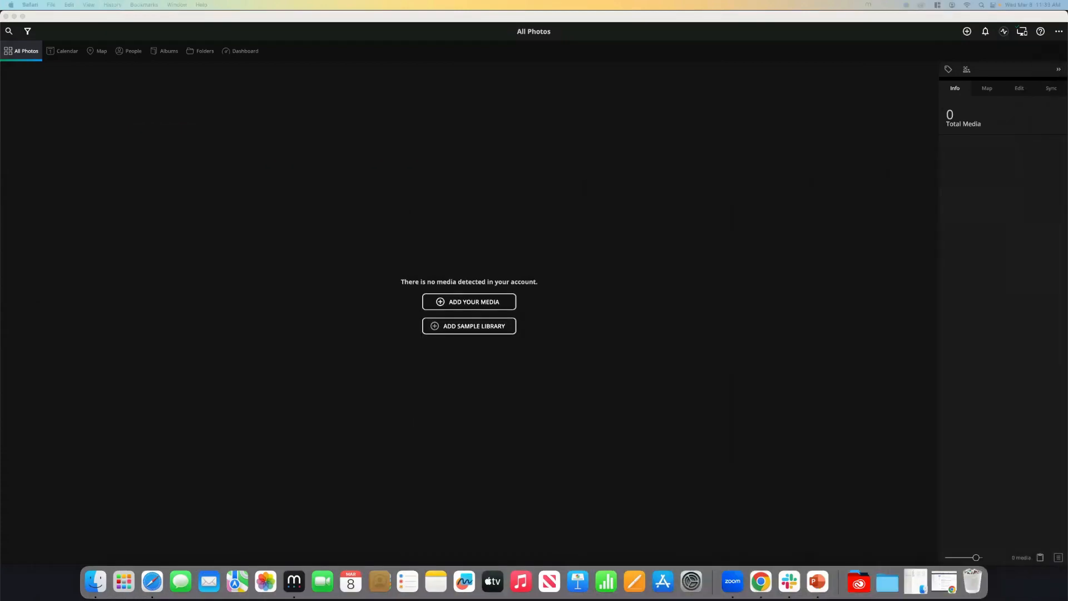
pyautogui.click(450, 306)
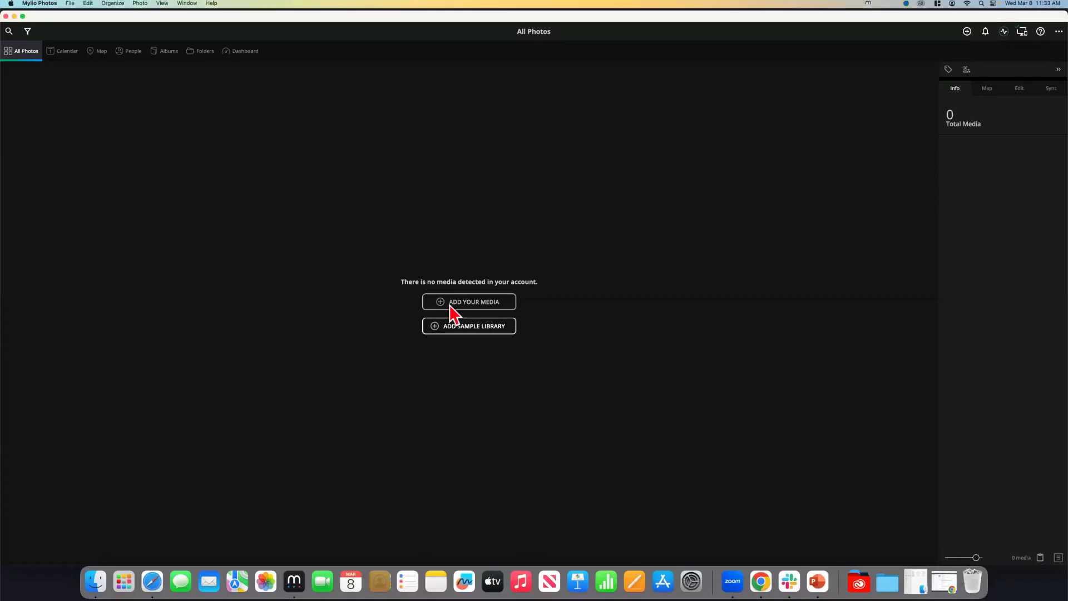
pyautogui.click(450, 306)
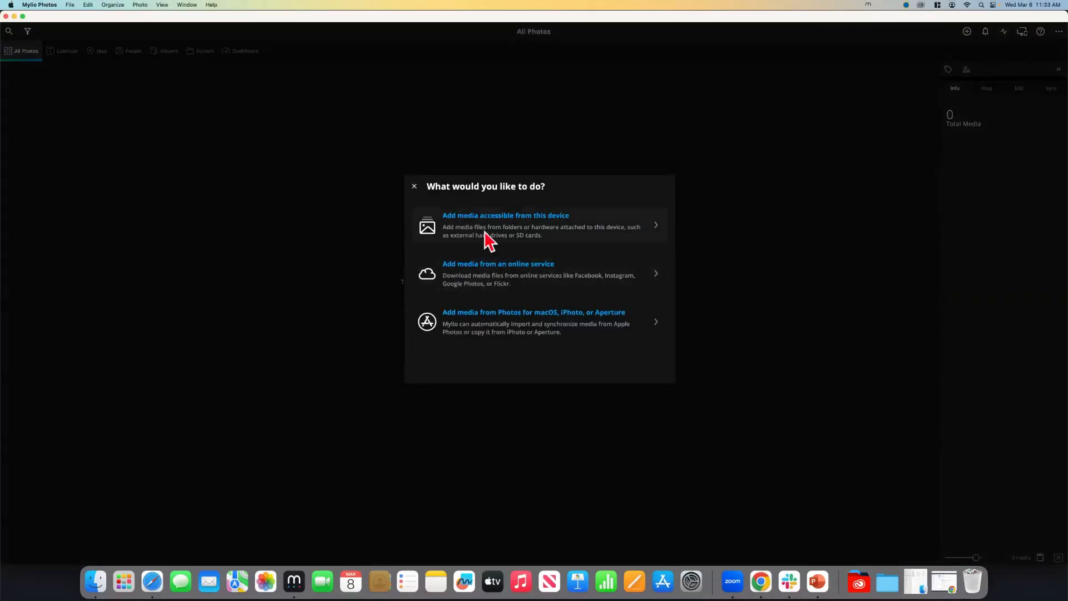
pyautogui.click(529, 217)
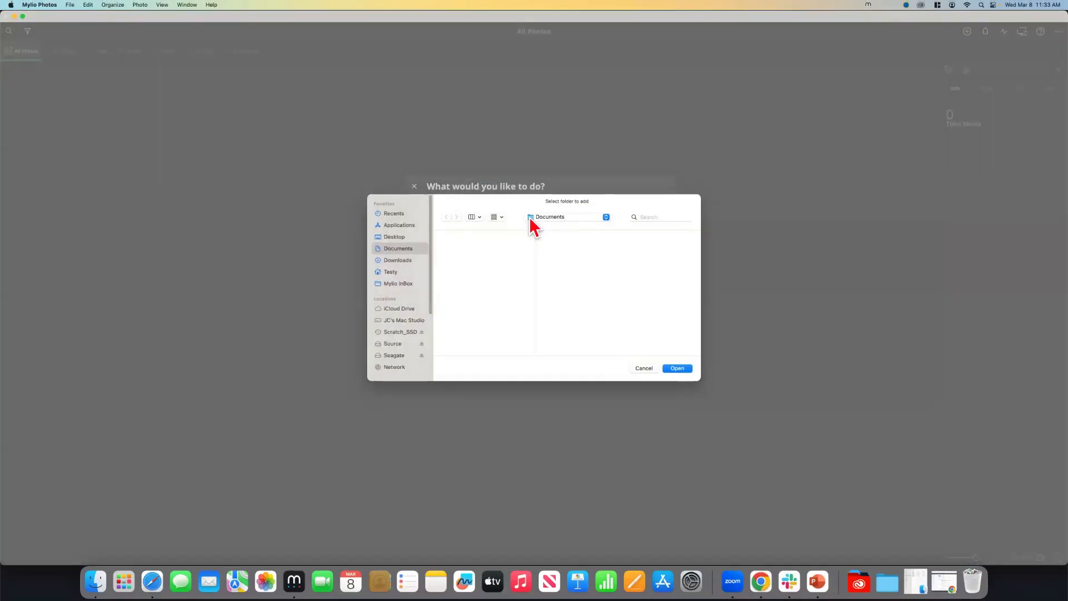
pyautogui.click(391, 344)
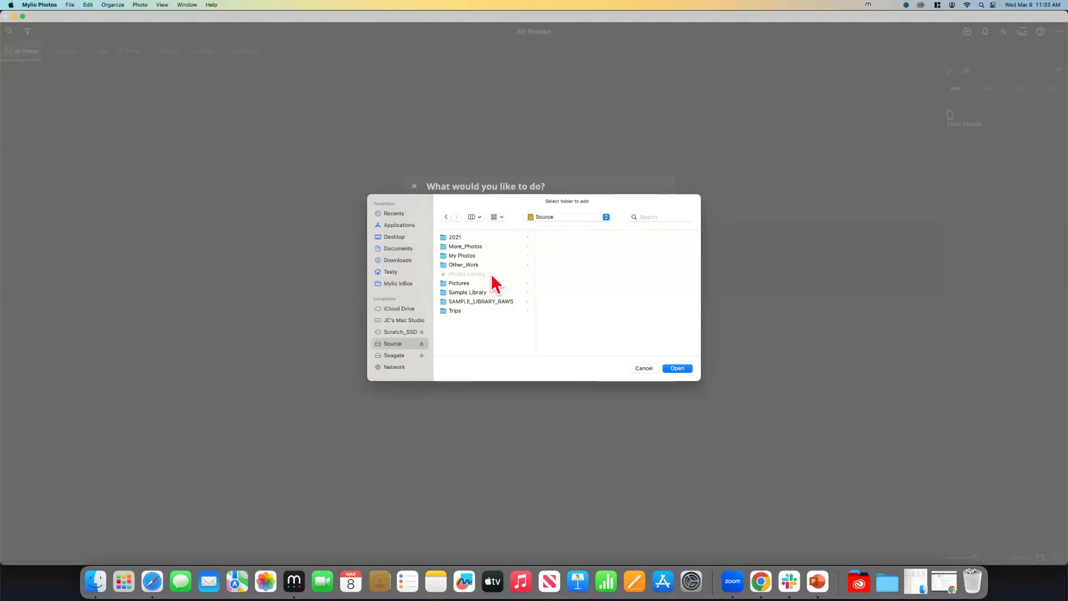
pyautogui.click(445, 238)
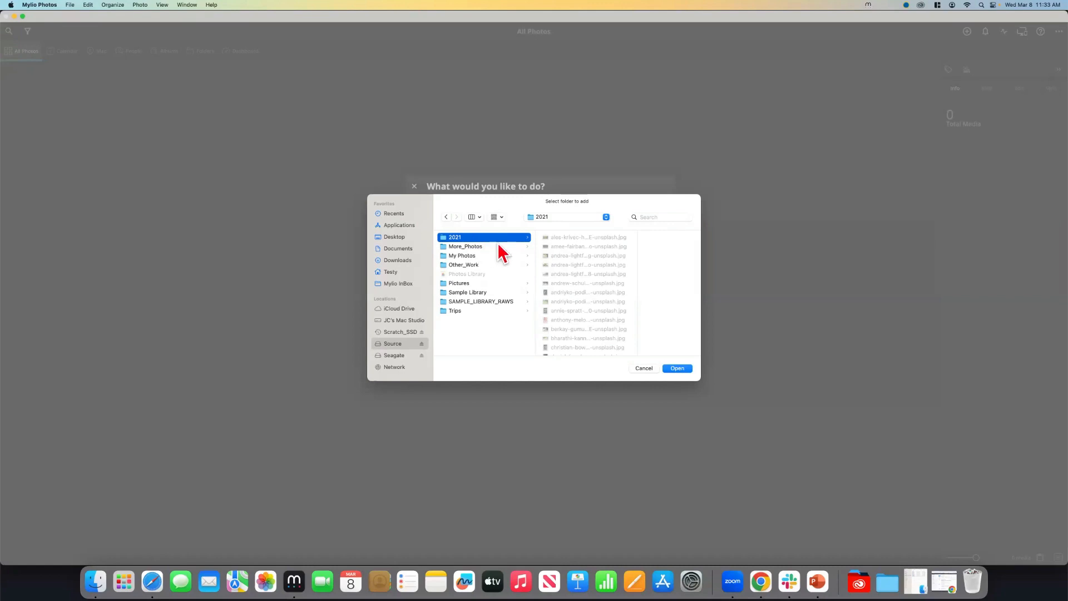
pyautogui.click(677, 369)
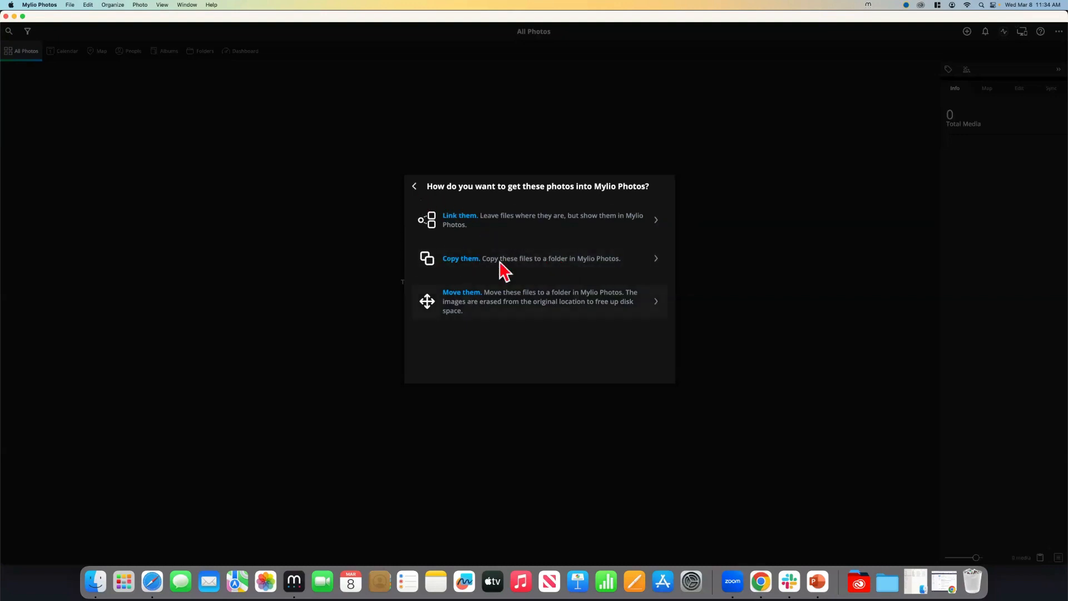
pyautogui.click(413, 186)
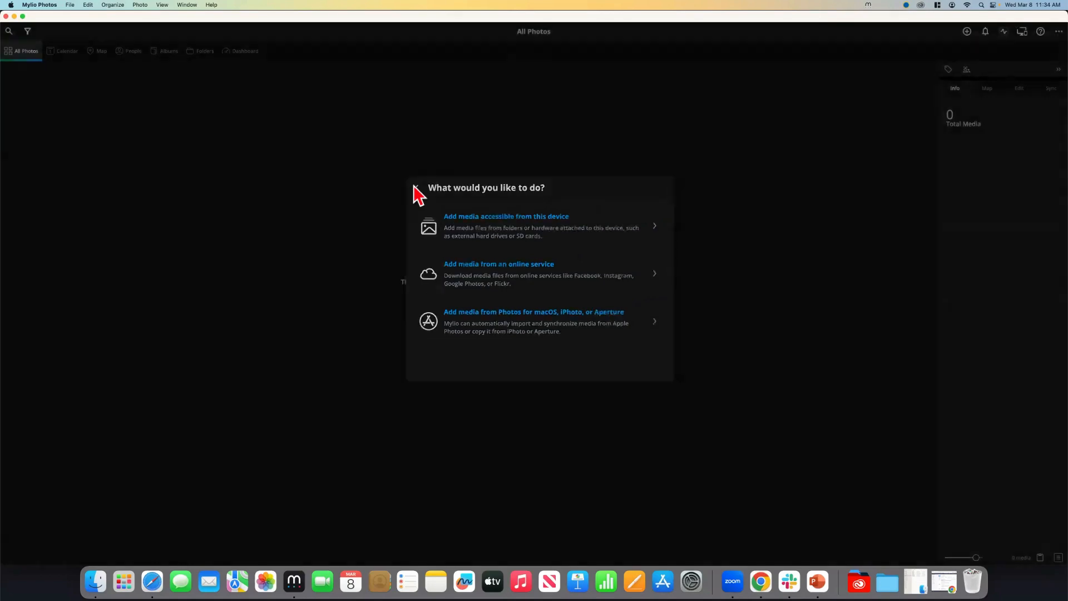
pyautogui.click(414, 189)
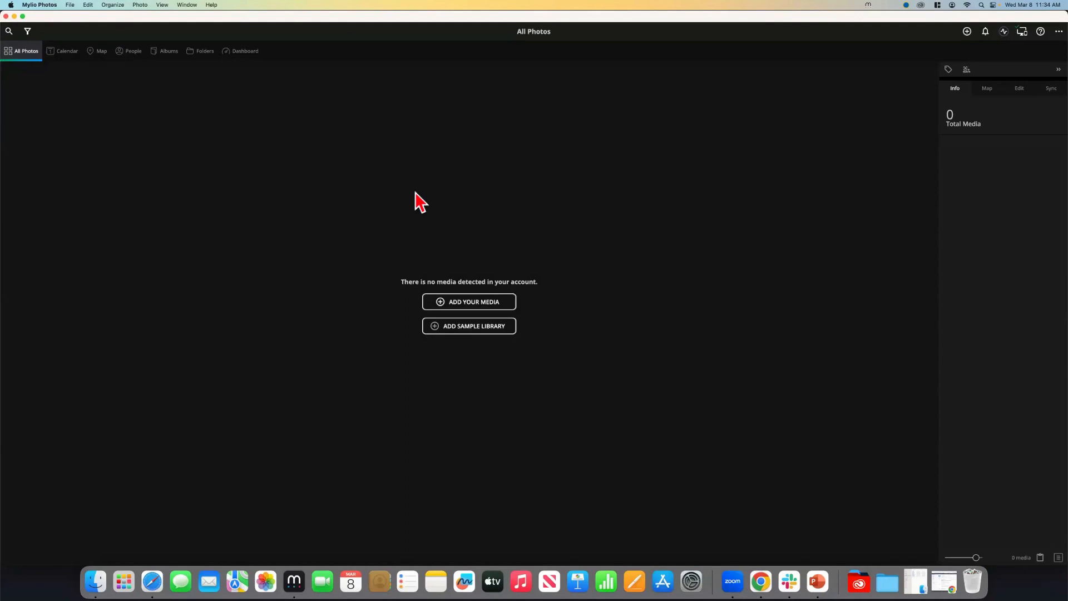
# Add the Seagate external drive as a vault under Devices, then view the Mac Studio's details
pyautogui.click(238, 51)
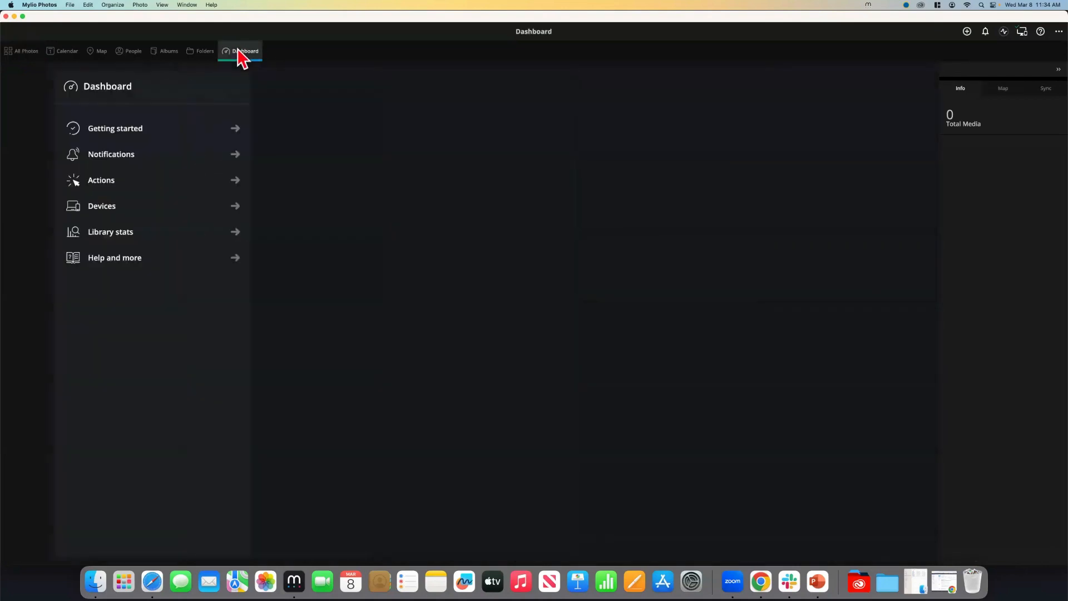
pyautogui.click(55, 212)
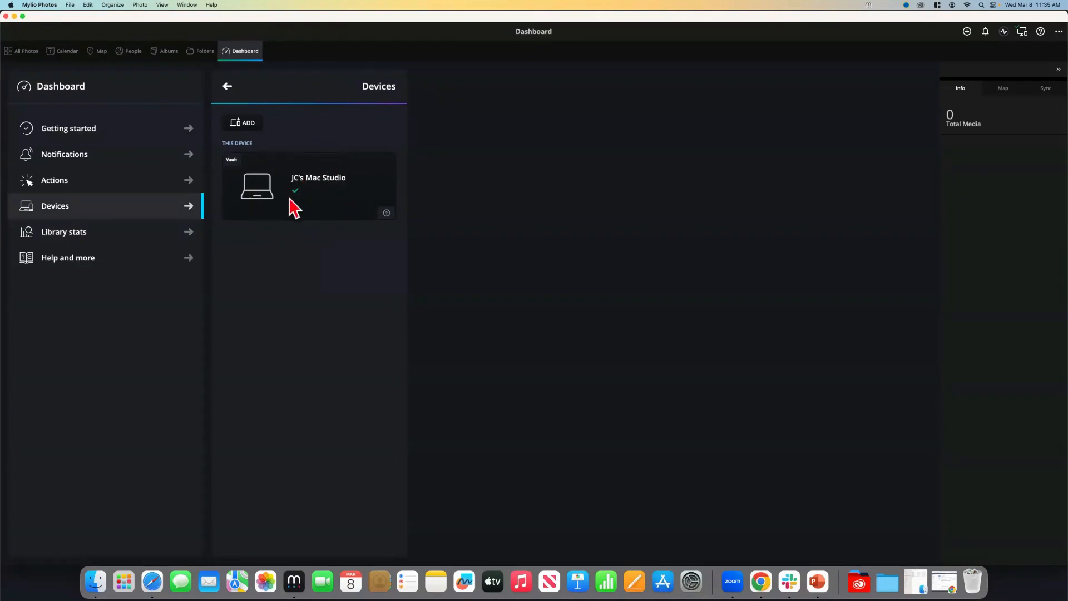
pyautogui.click(243, 127)
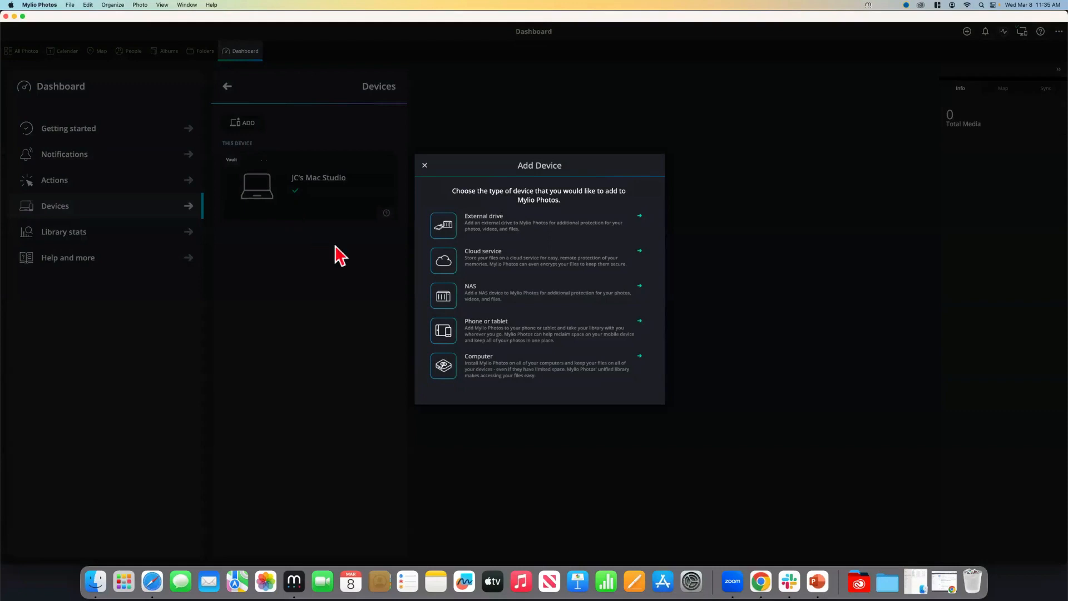
pyautogui.click(469, 220)
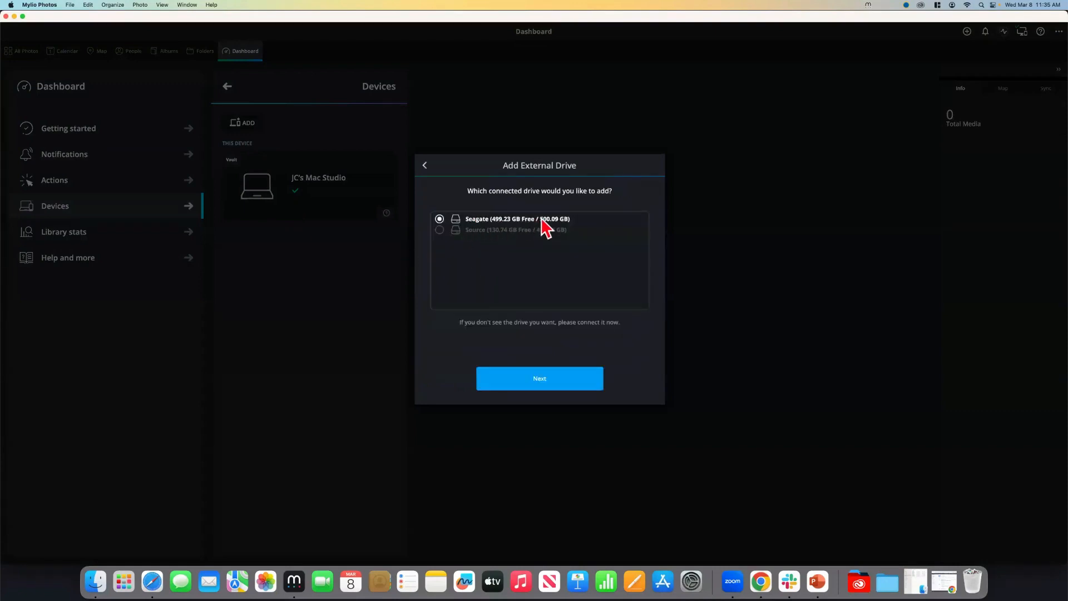
pyautogui.click(538, 393)
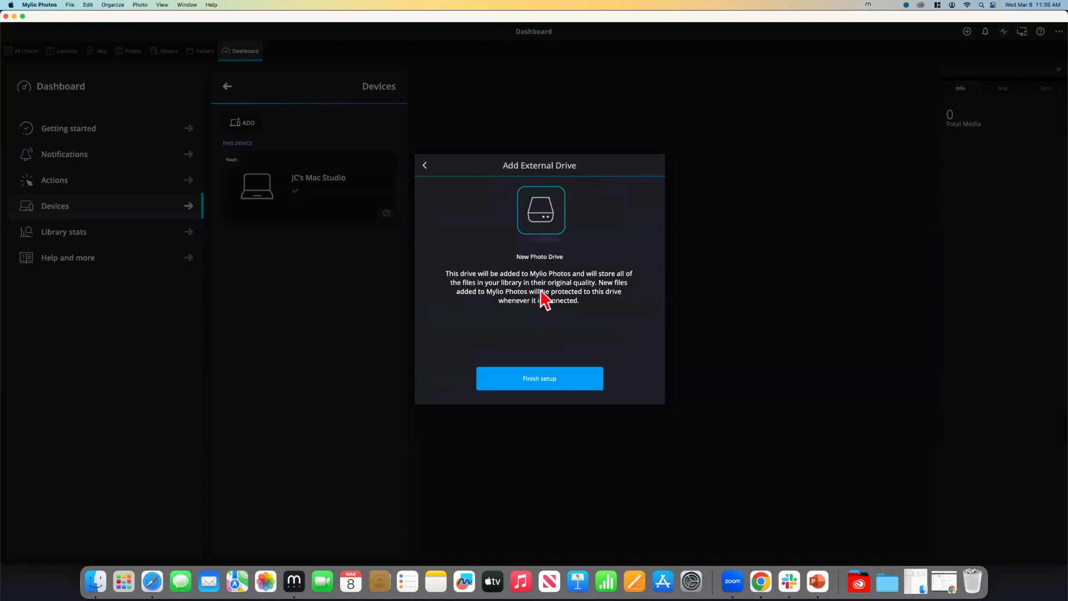
pyautogui.click(537, 379)
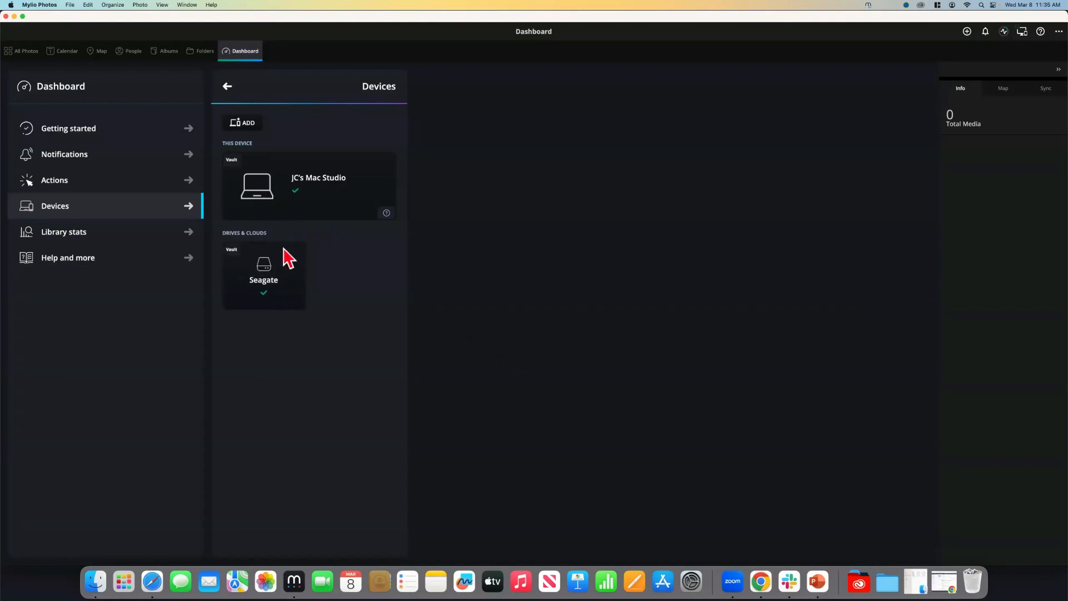
pyautogui.click(270, 199)
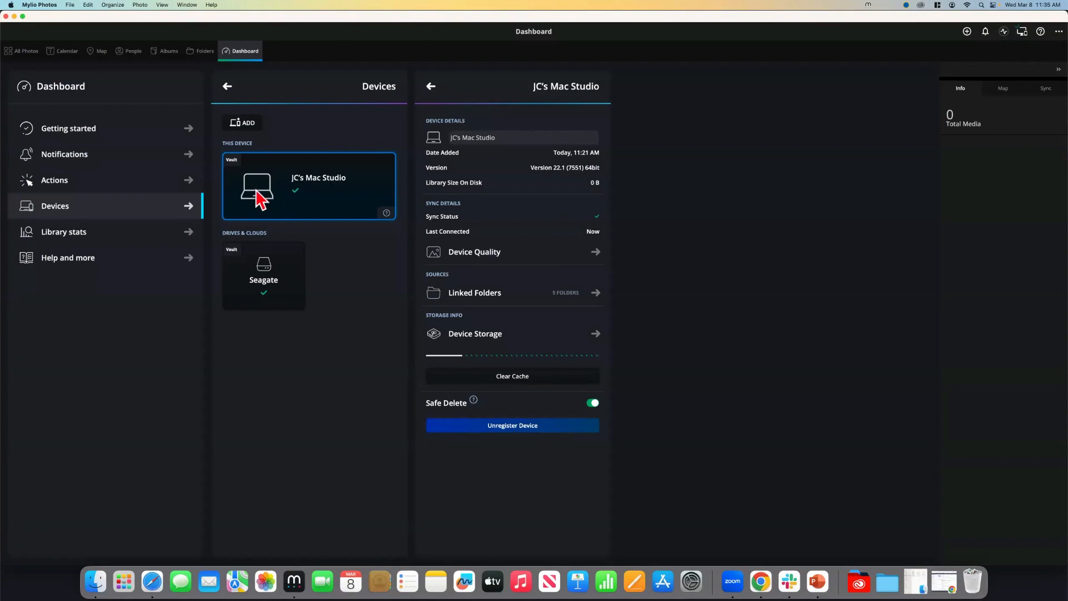
# Set the Mac Studio's Device Quality to Auto Optimized and apply the change
pyautogui.click(470, 255)
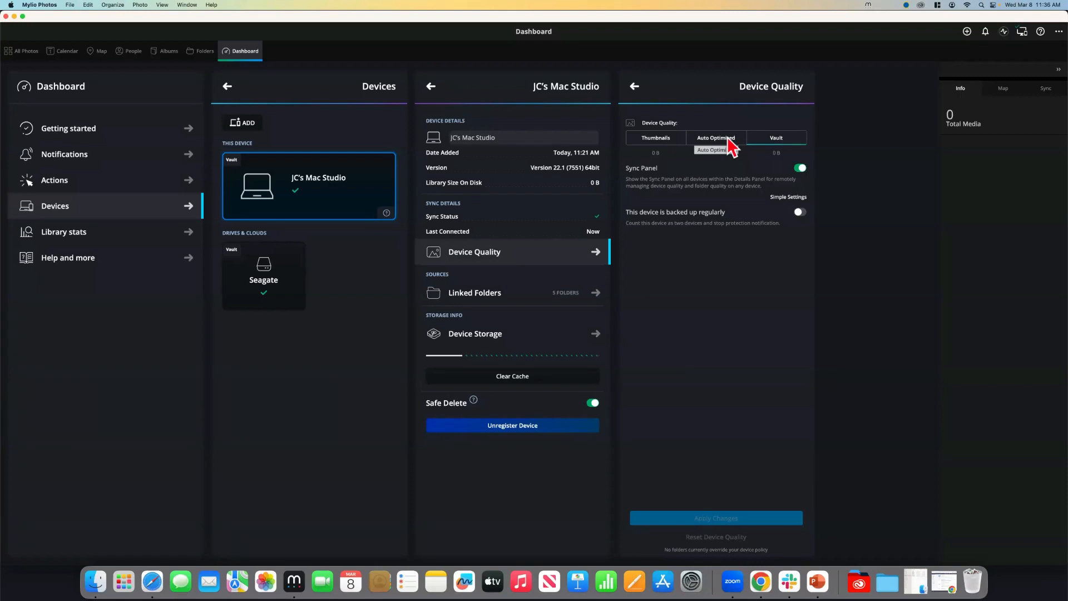
pyautogui.click(728, 139)
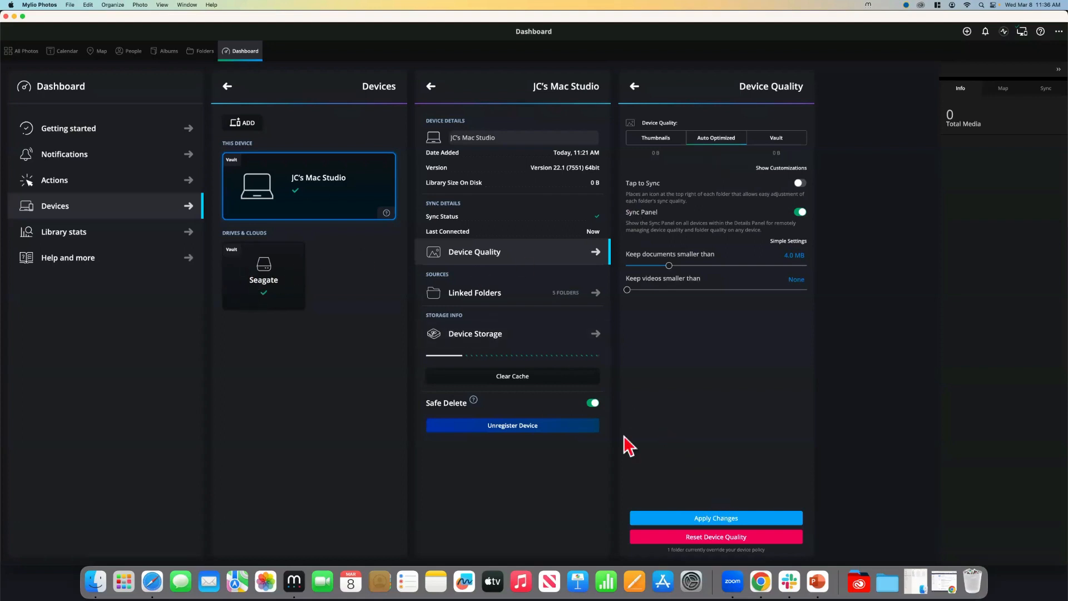
pyautogui.click(726, 520)
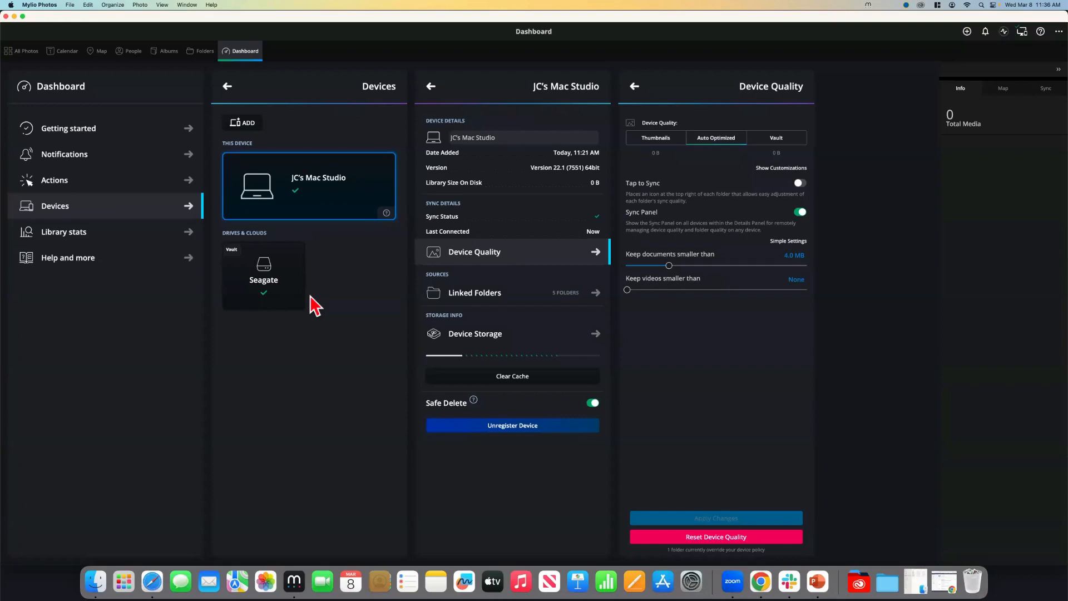
# Copy the 72-file /Volumes/Source/2021 folder into Mylio Pictures
pyautogui.click(968, 32)
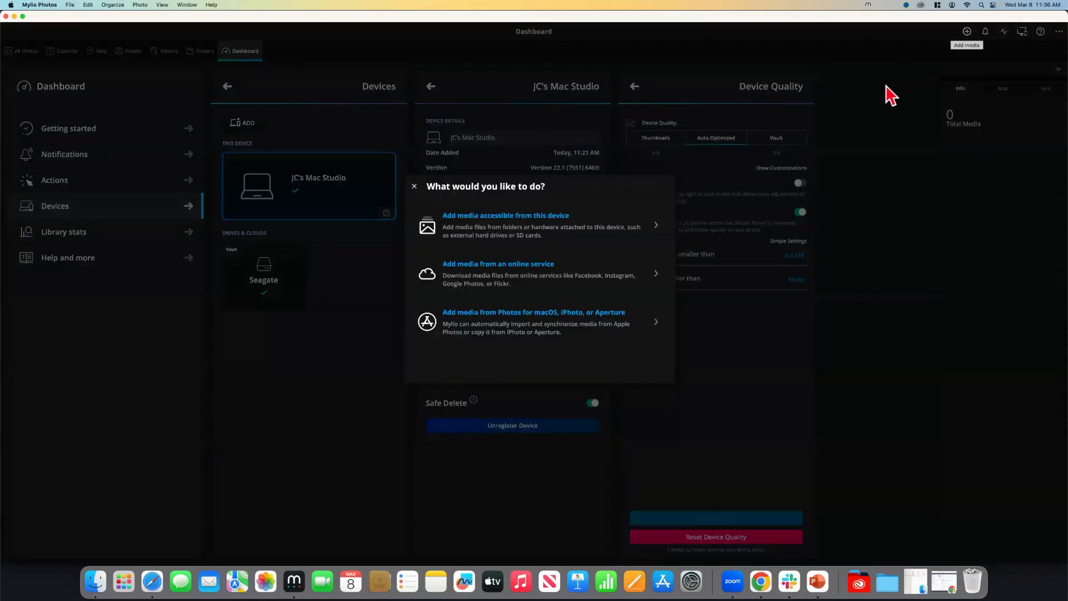
pyautogui.click(507, 226)
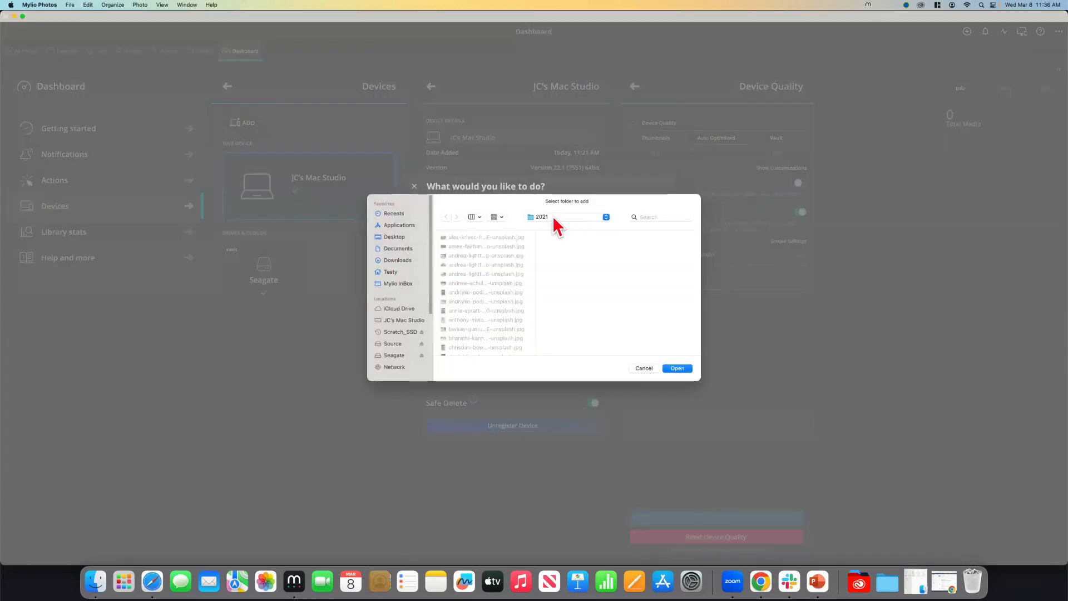
pyautogui.click(681, 368)
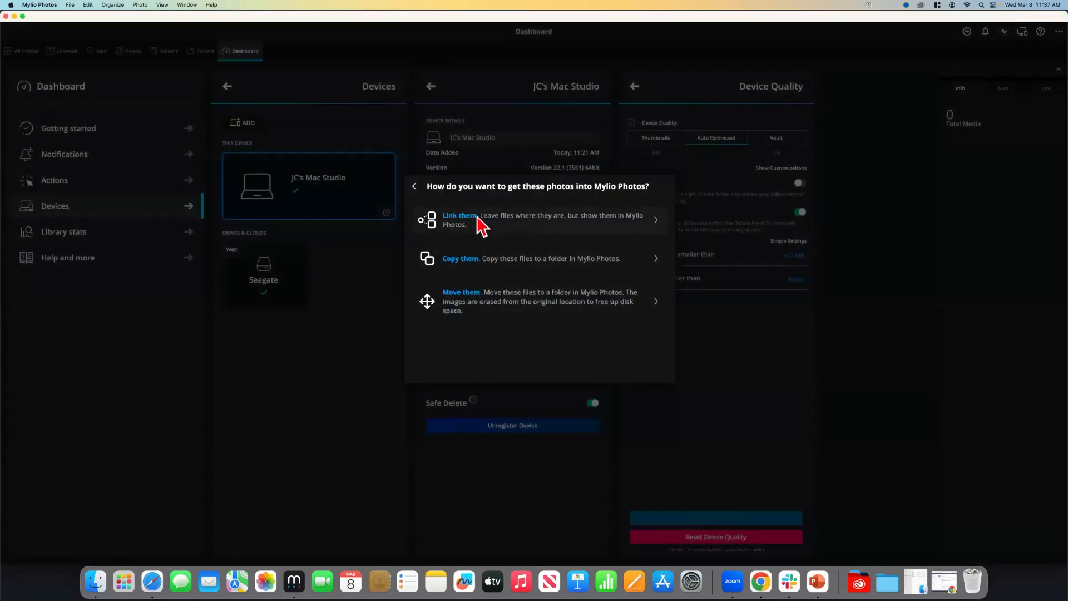
pyautogui.click(472, 262)
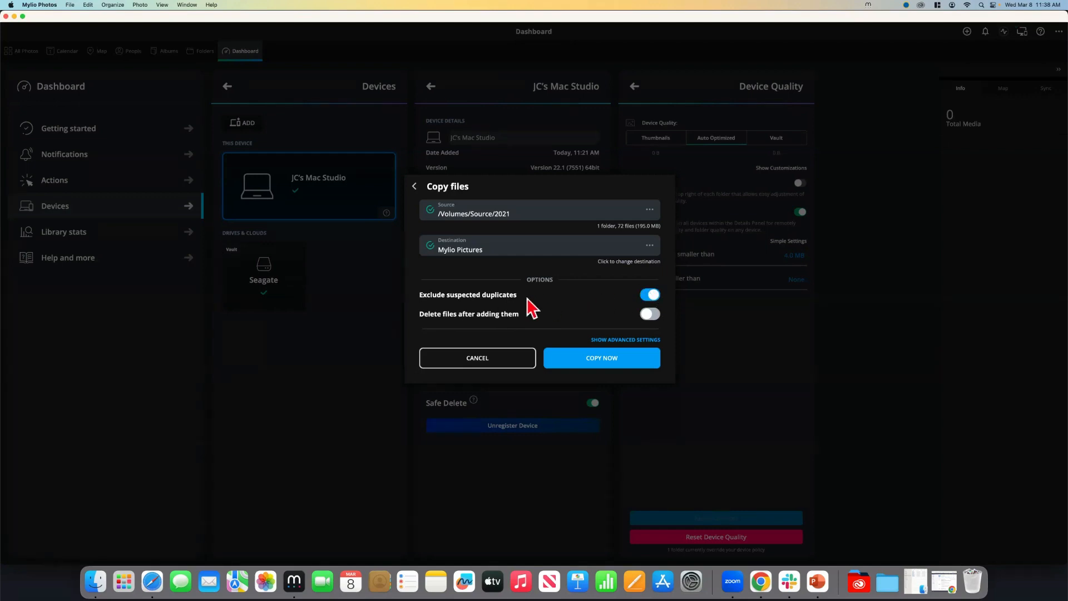
pyautogui.click(600, 361)
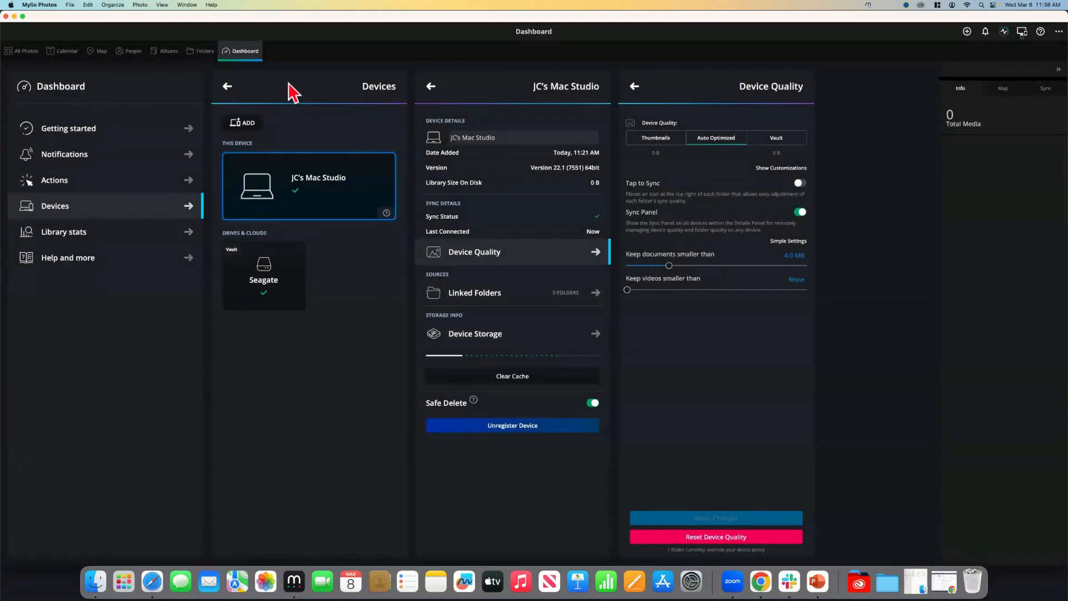
# Browse the copied 2021 photos in the Folders, Calendar and Map views
pyautogui.click(204, 51)
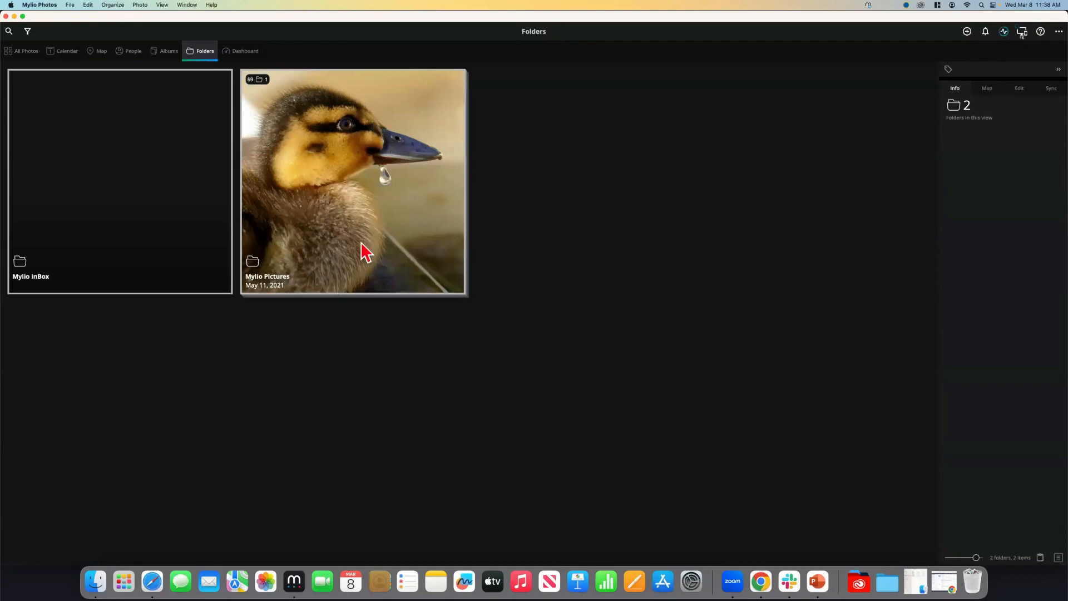
pyautogui.doubleClick(334, 222)
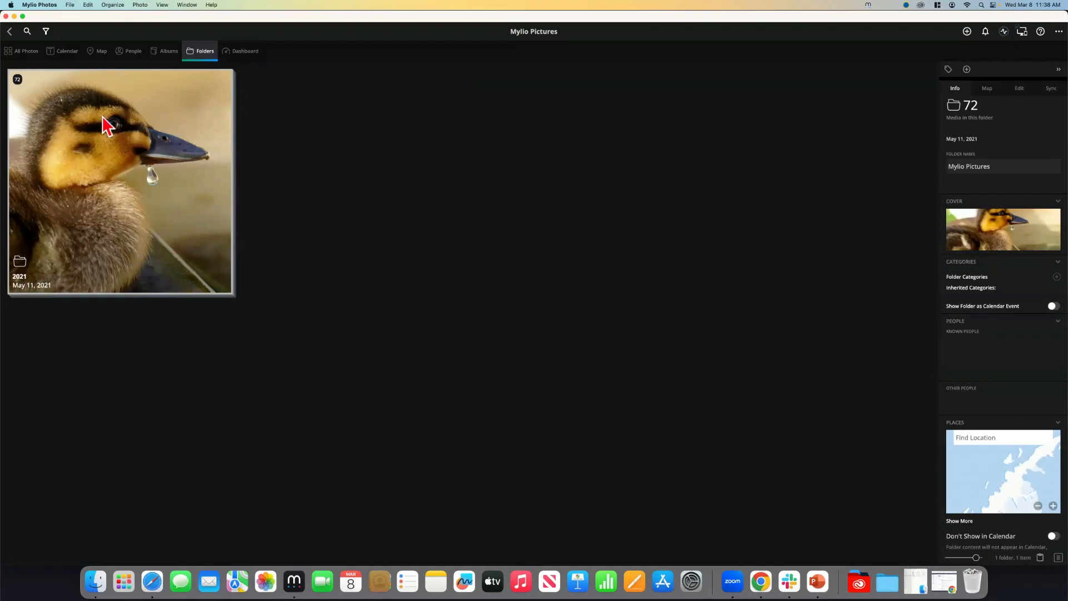
pyautogui.click(60, 52)
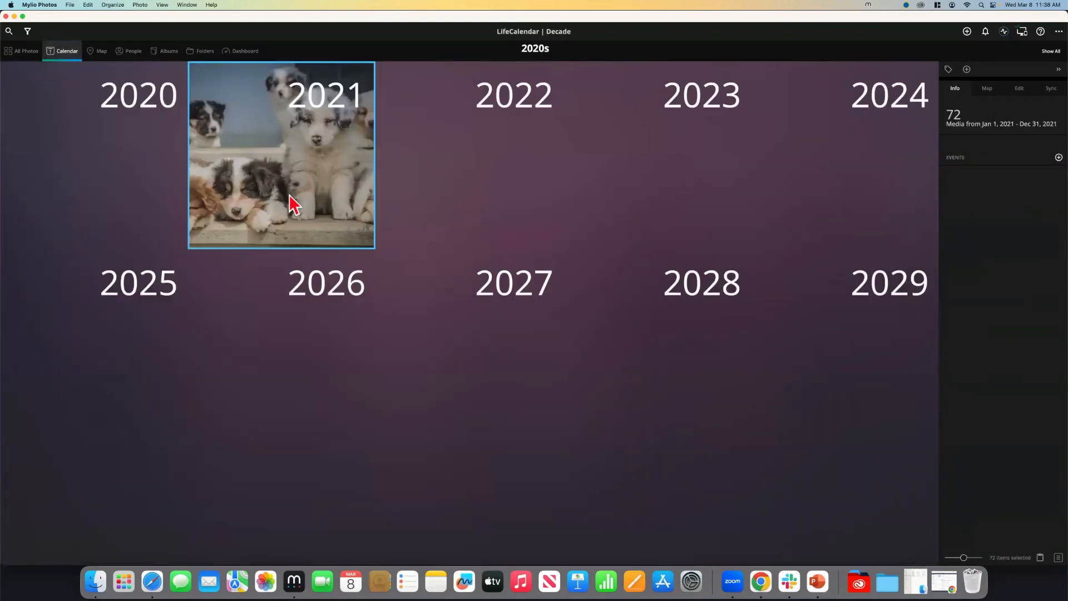
pyautogui.click(312, 183)
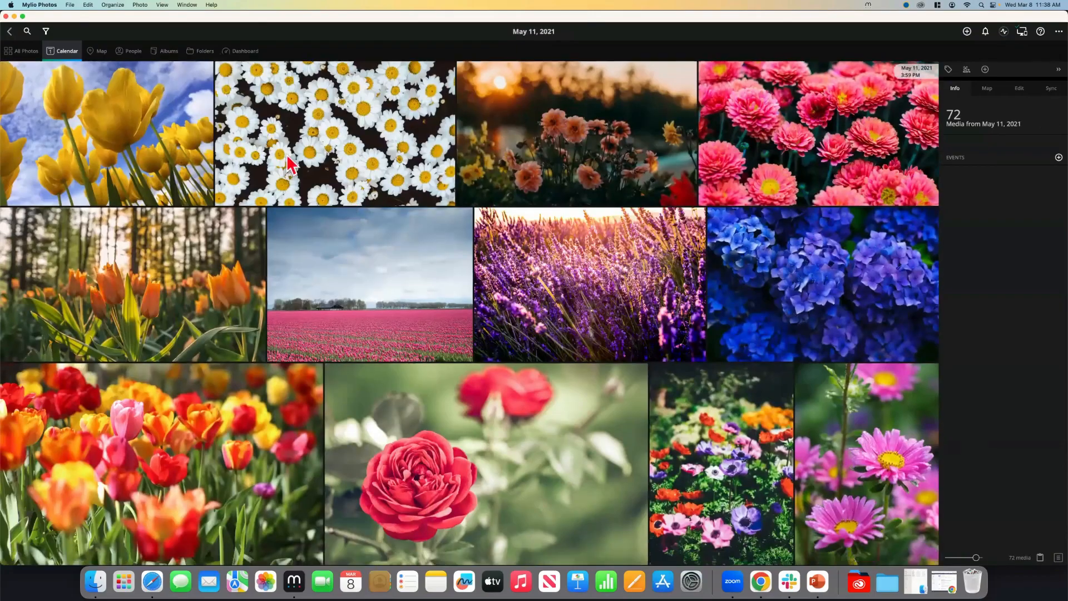
pyautogui.scroll(-5, 222, 139)
pyautogui.click(99, 56)
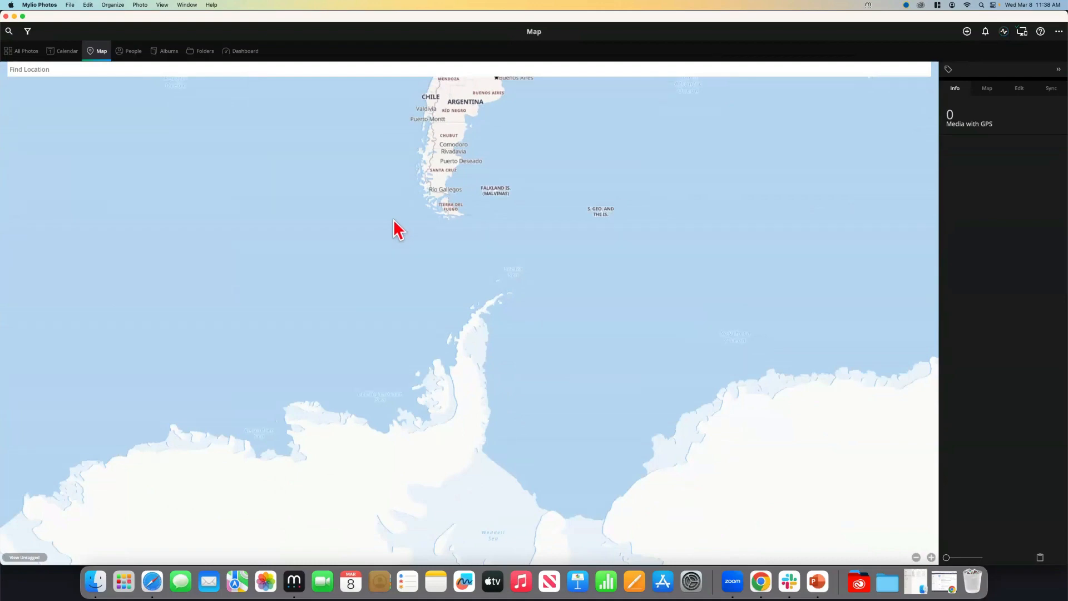
pyautogui.scroll(15, 398, 228)
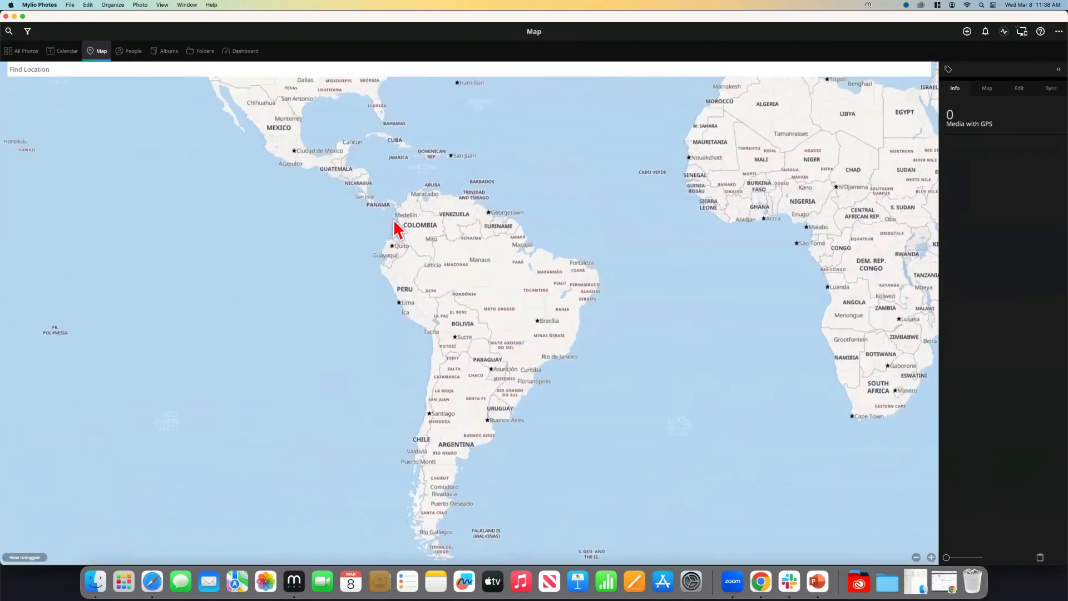
pyautogui.scroll(3, 398, 228)
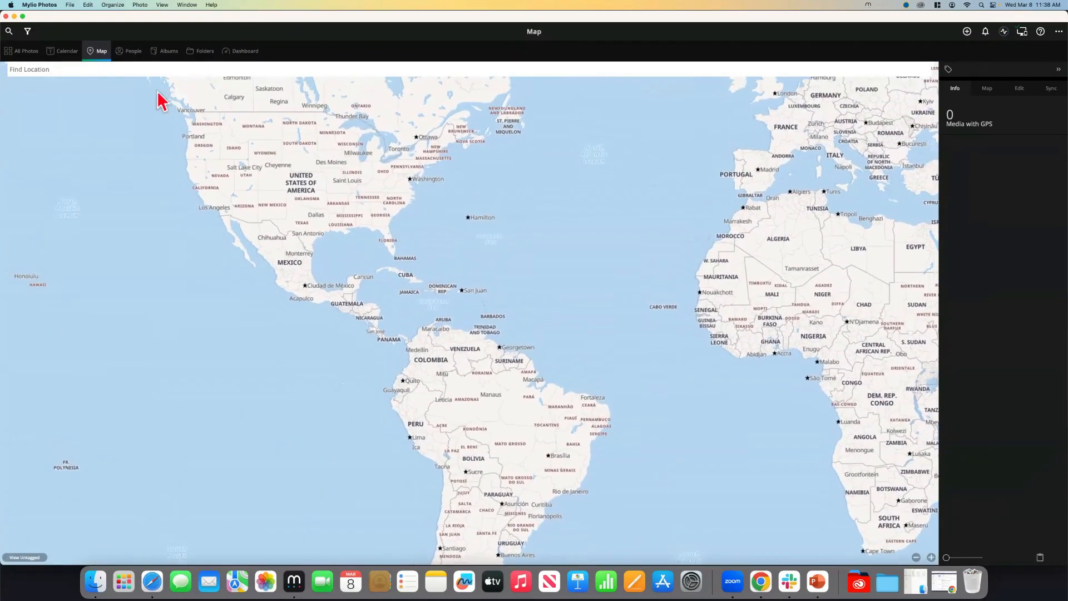
pyautogui.click(206, 53)
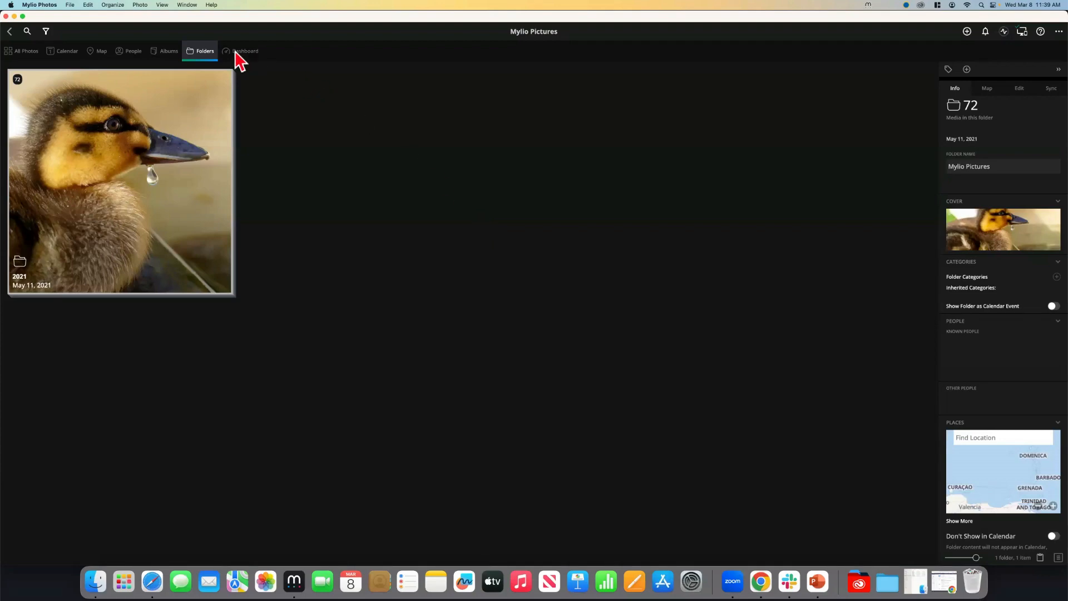
# Return to the Dashboard Devices list, close the Mac Studio panels, and switch to the slideshow
pyautogui.click(239, 55)
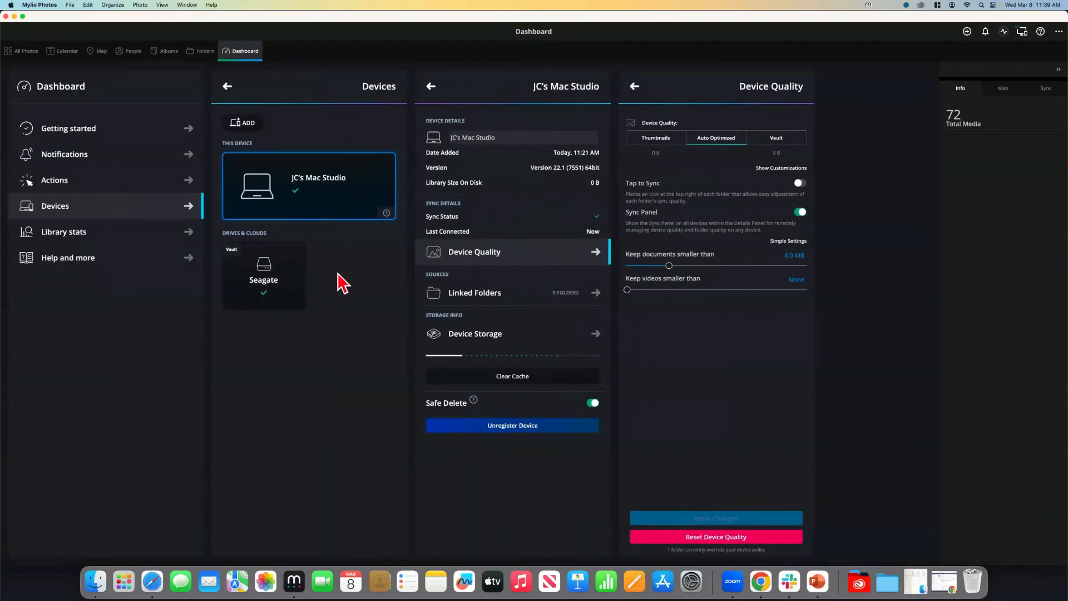
pyautogui.click(432, 88)
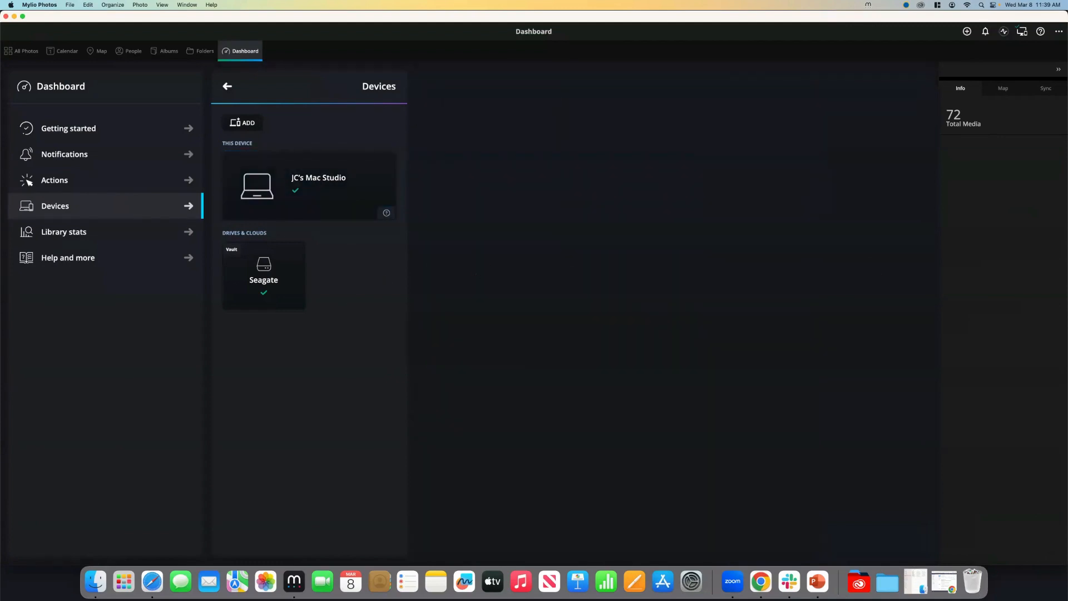
pyautogui.press('super+Tab')
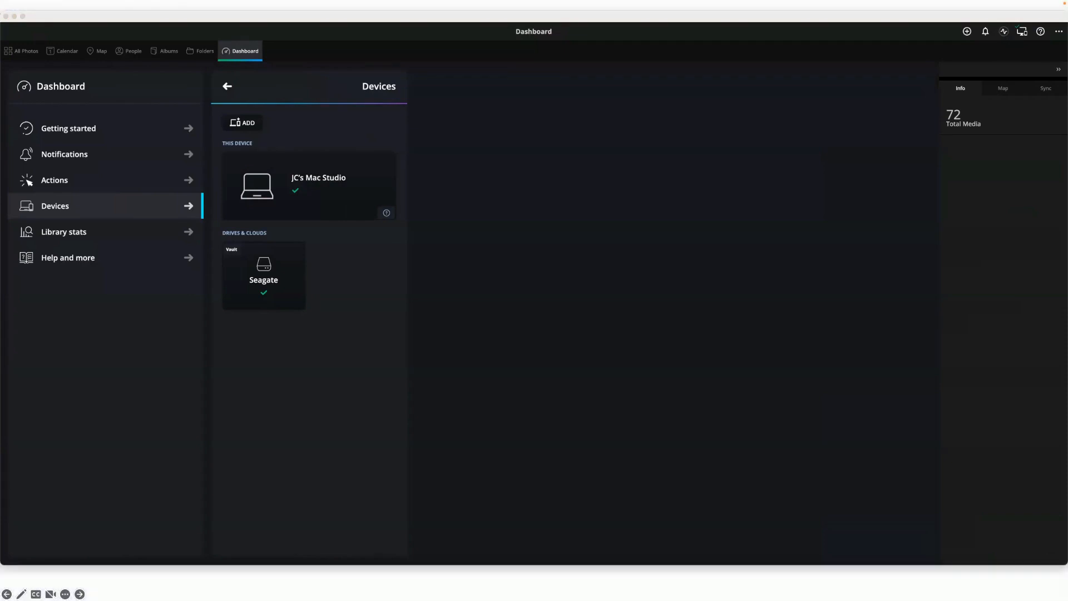
# Refocus the Mylio window and start adding another device from the Devices page
pyautogui.click(553, 293)
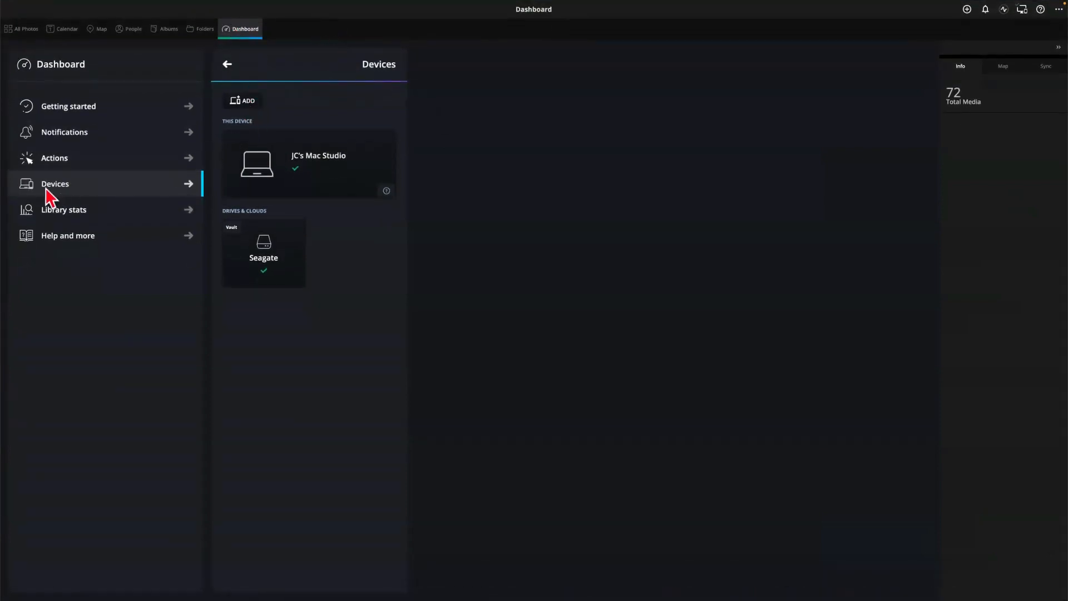
pyautogui.click(243, 102)
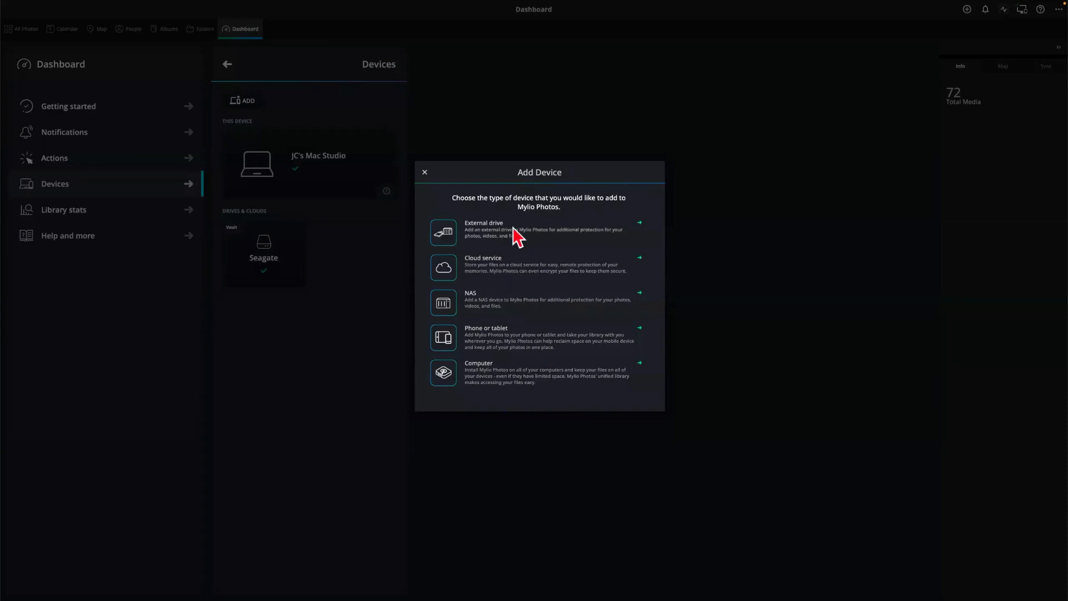
# Choose Phone or tablet to show the QR code and three phone sign-in steps
pyautogui.click(496, 343)
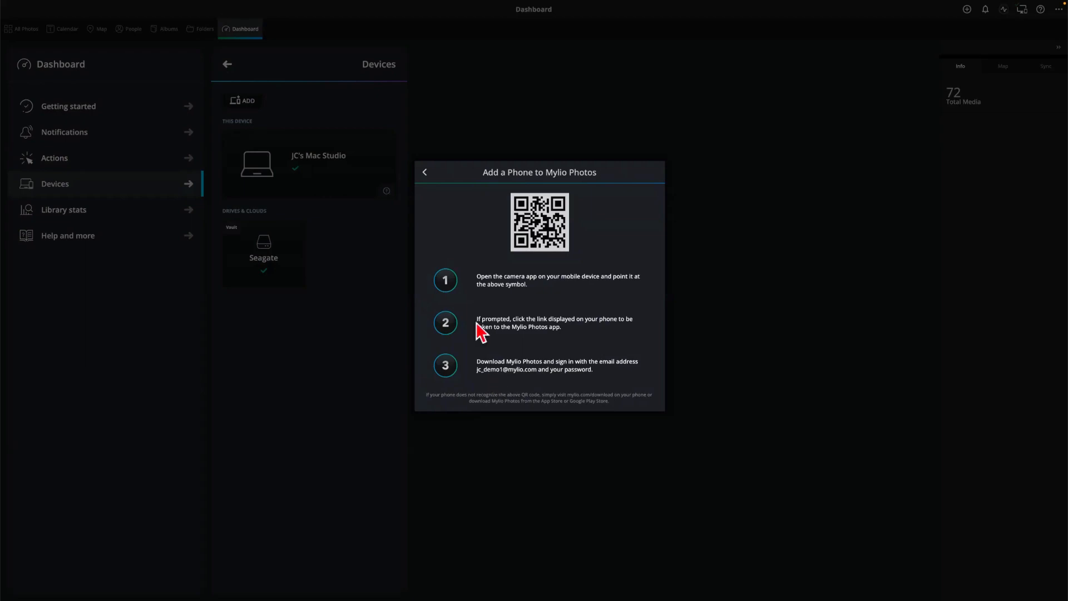
# Close the Add Device window, view the iPhone's details, then show the library's Folders view
pyautogui.click(425, 173)
pyautogui.click(426, 173)
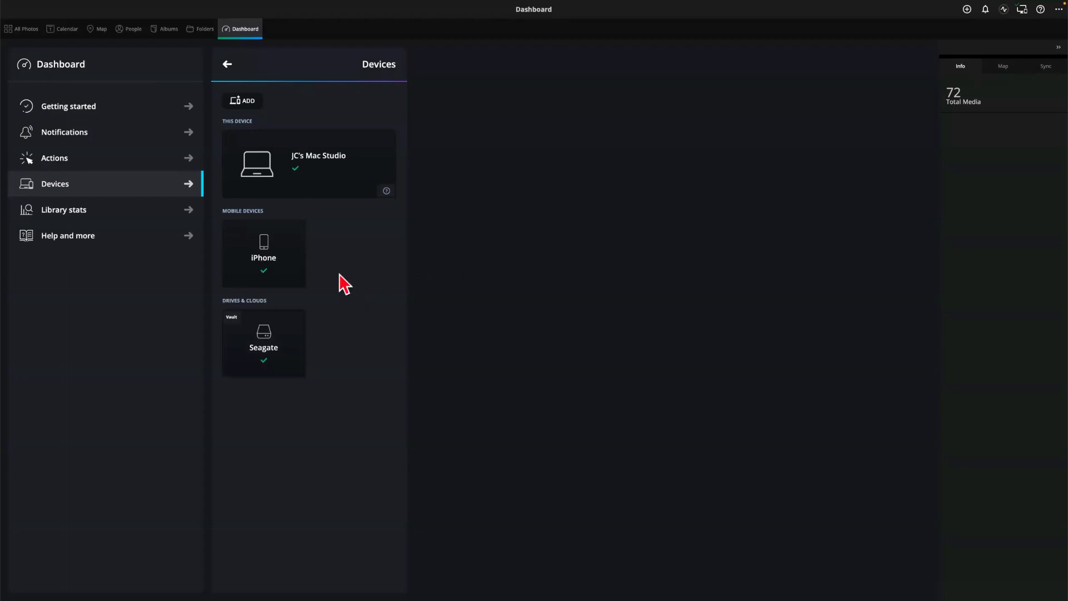
pyautogui.click(272, 267)
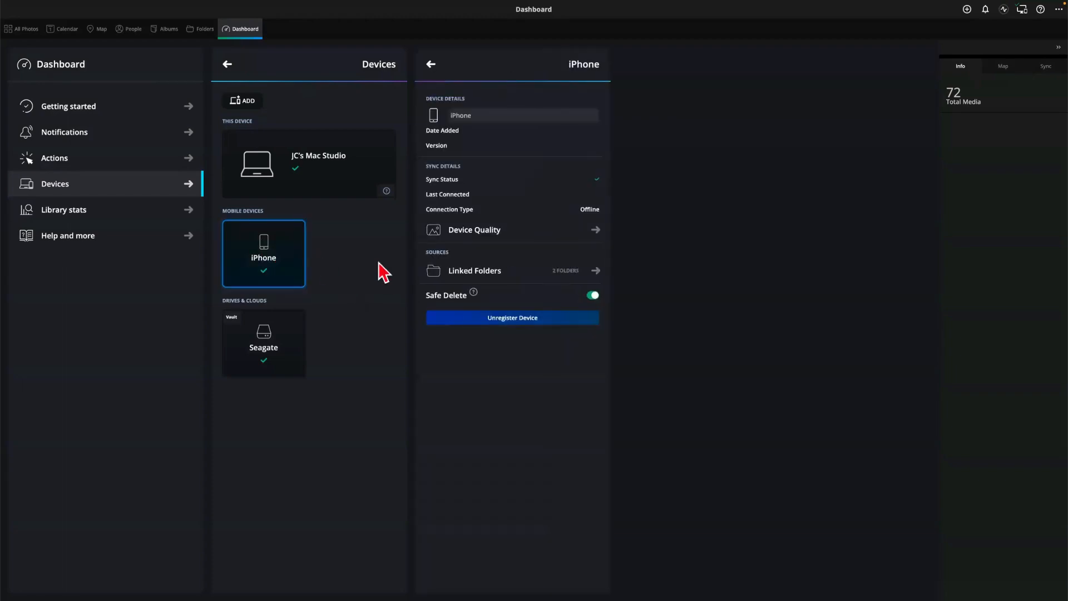
pyautogui.click(203, 31)
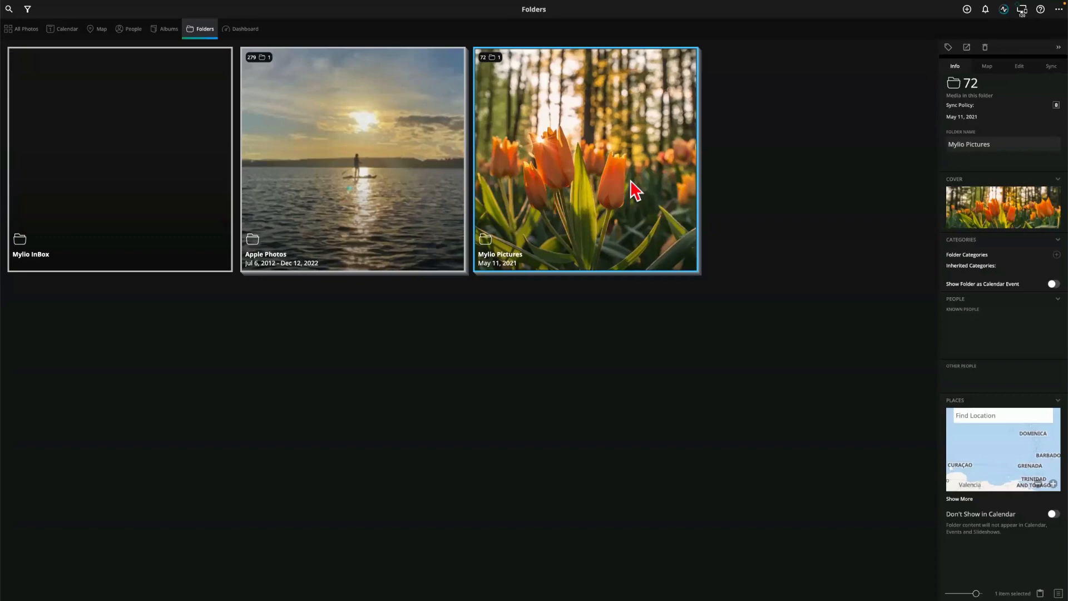
# Browse the Apple Photos folder's contents, then return to the folder list
pyautogui.doubleClick(352, 199)
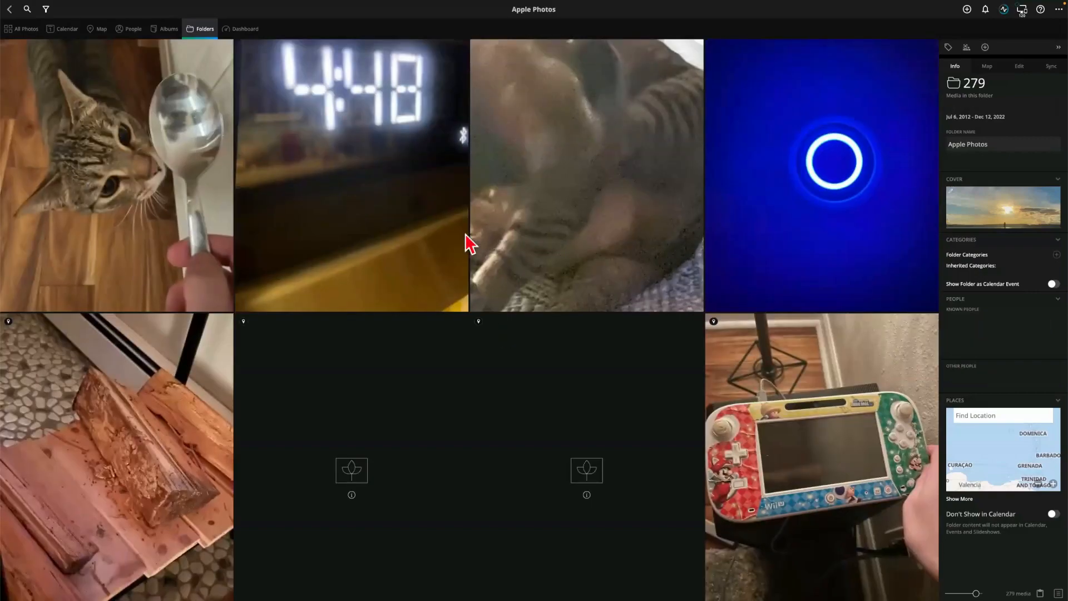
pyautogui.scroll(-8, 421, 233)
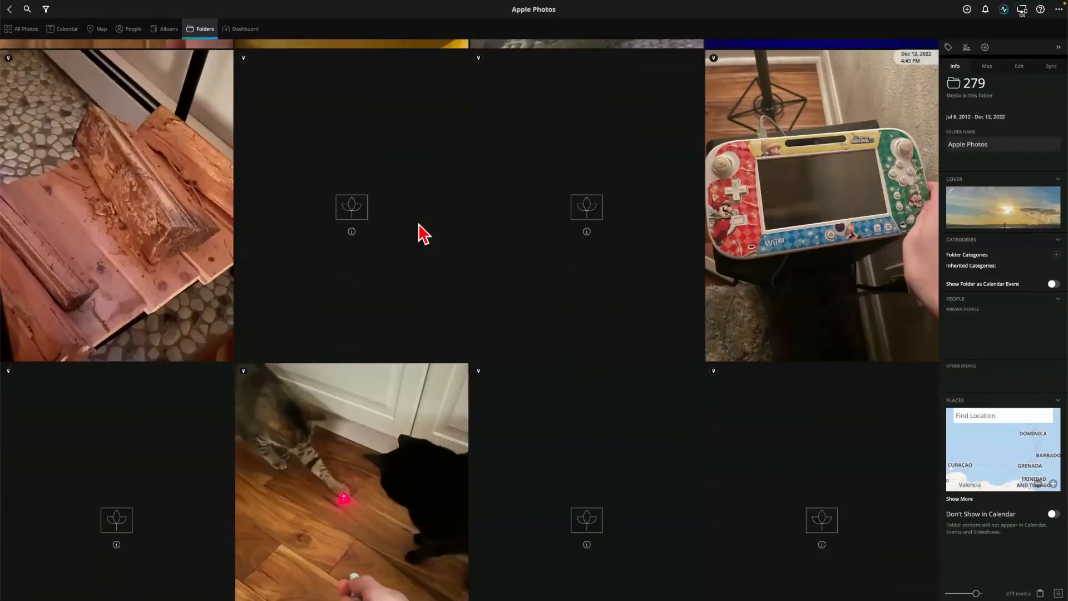
pyautogui.scroll(9, 421, 233)
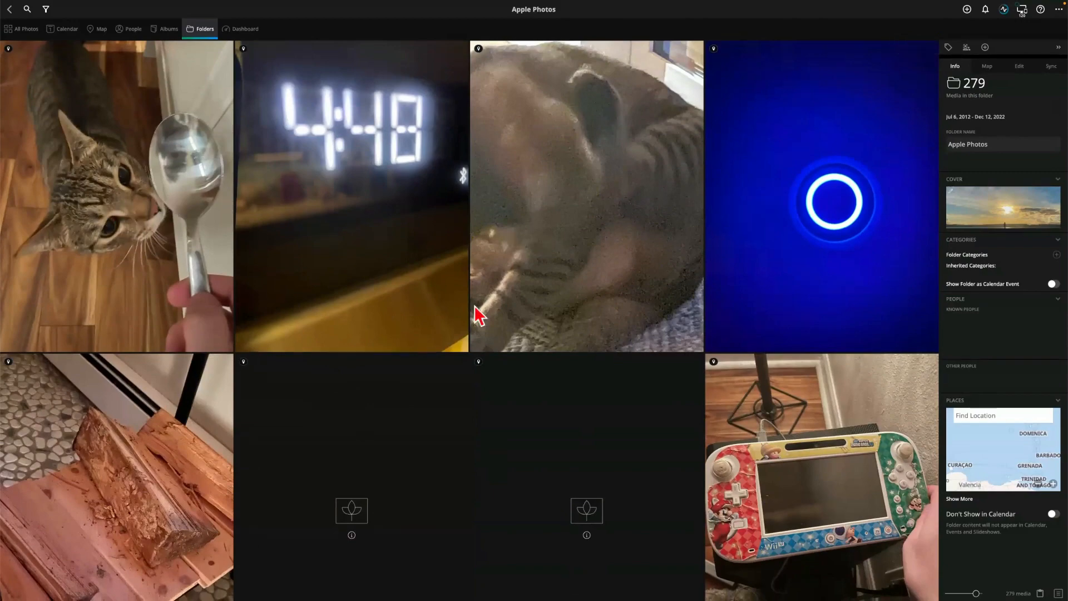
pyautogui.click(9, 9)
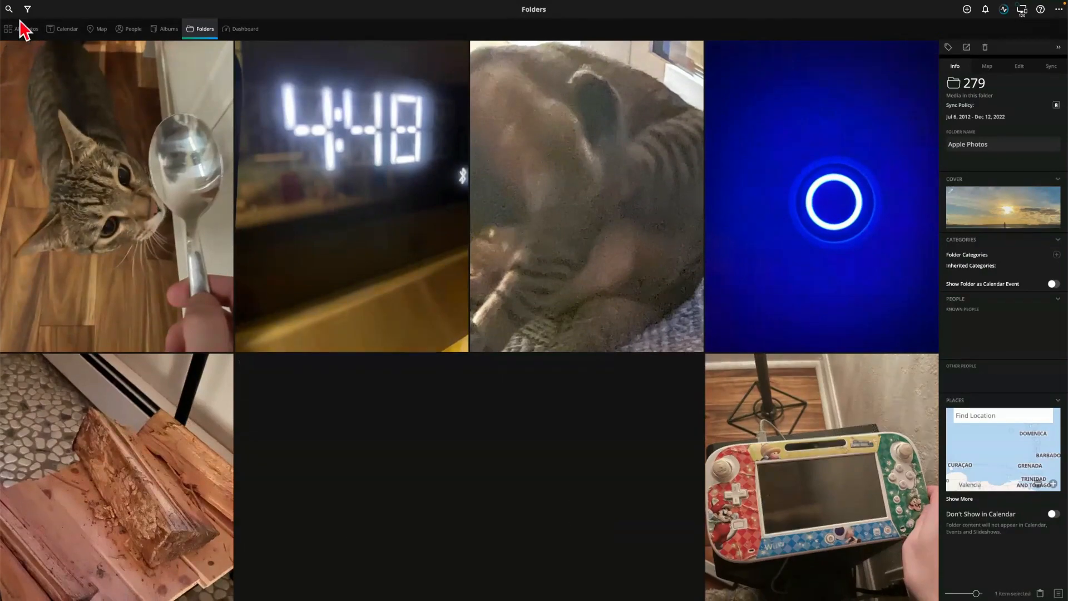
# Bring Finder to the front over Mylio Photos
pyautogui.press('super+Tab')
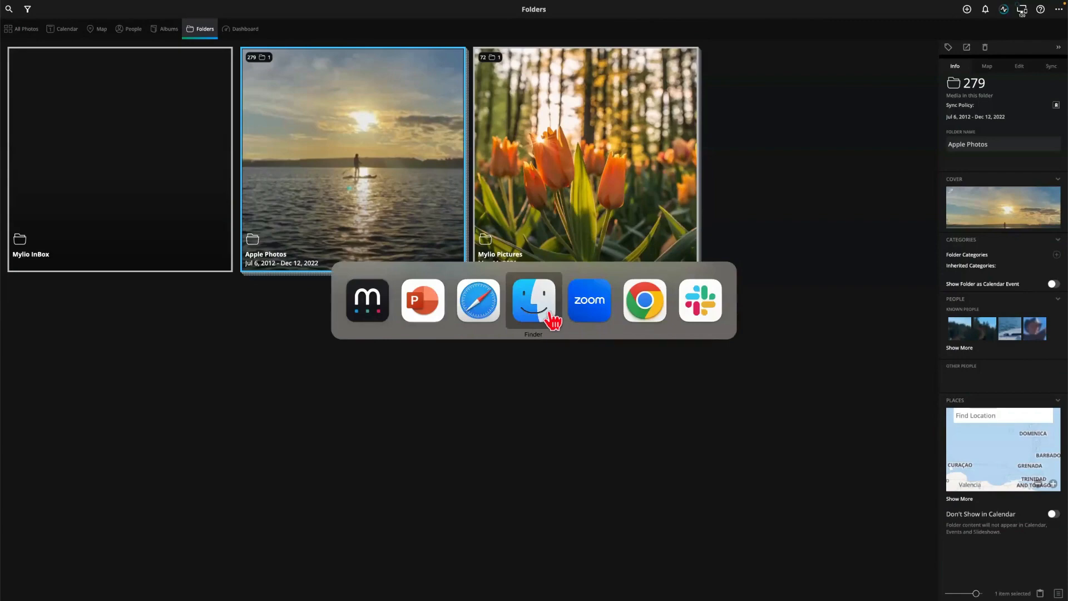
pyautogui.press('Escape')
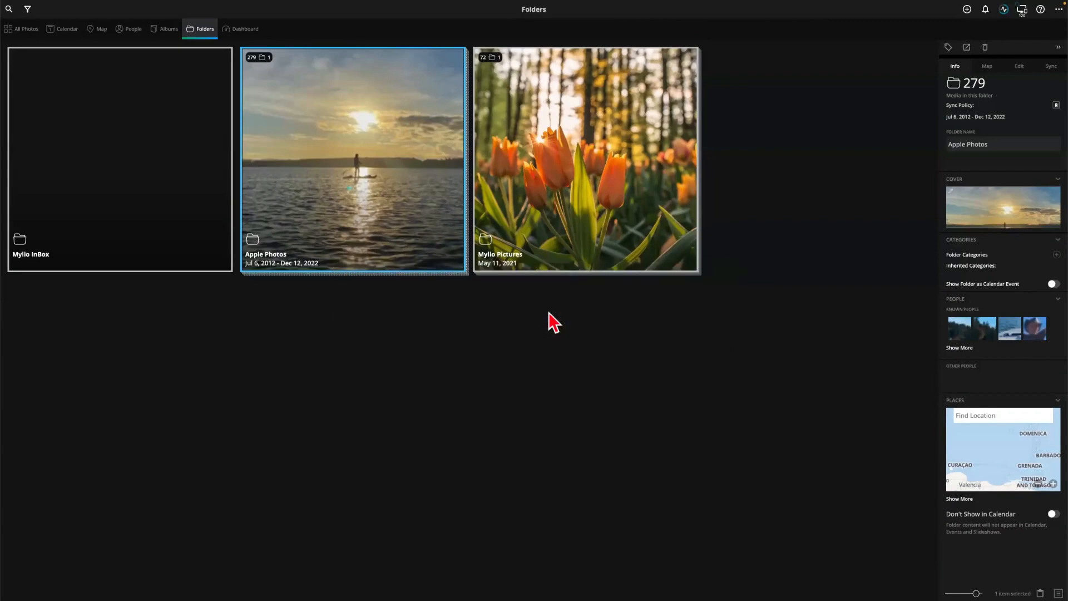
pyautogui.press('super+Tab')
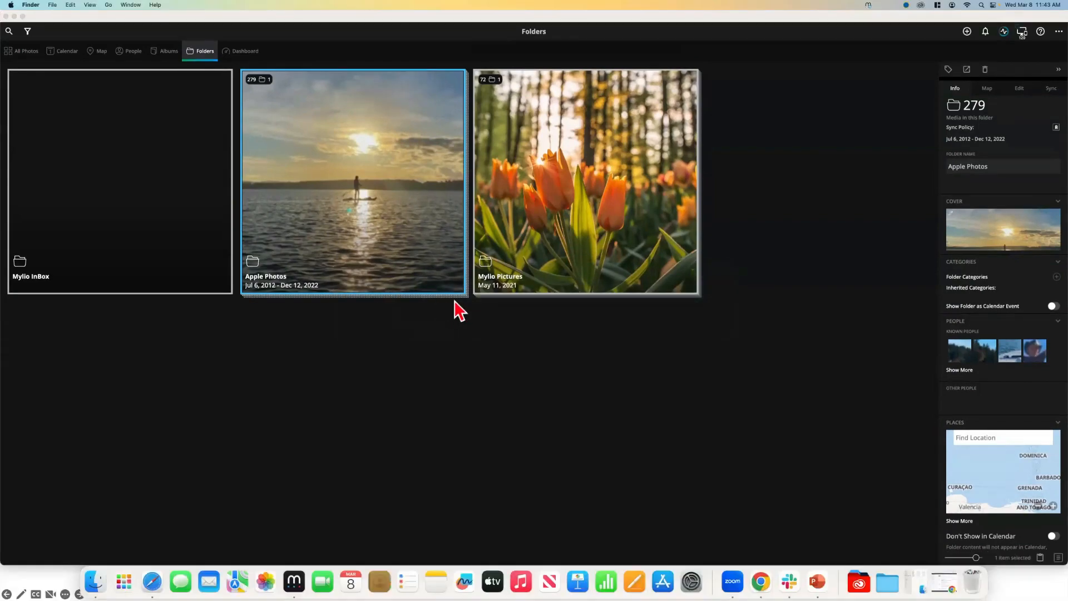
# In a new Finder window, browse the Seagate Mylio library's Mylio Pictures/2021 folder and go back
pyautogui.press('super+n')
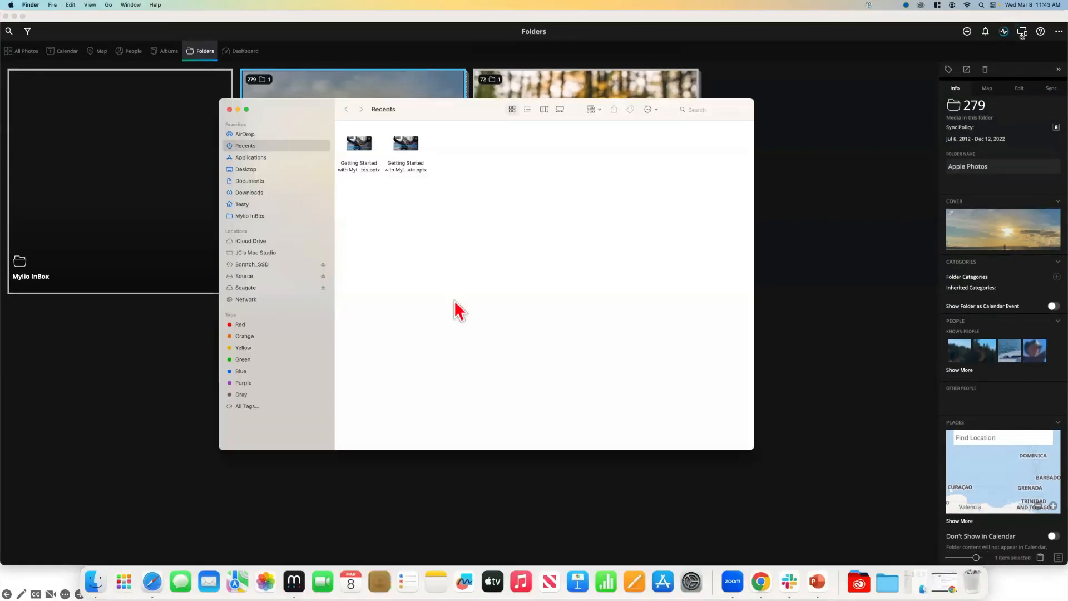
pyautogui.click(245, 288)
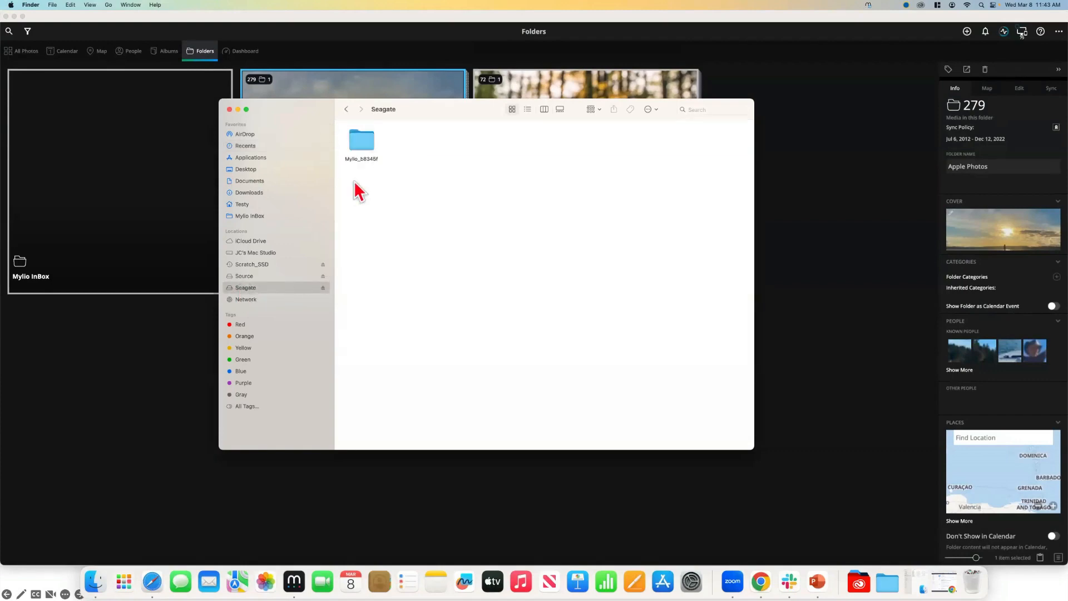
pyautogui.click(359, 148)
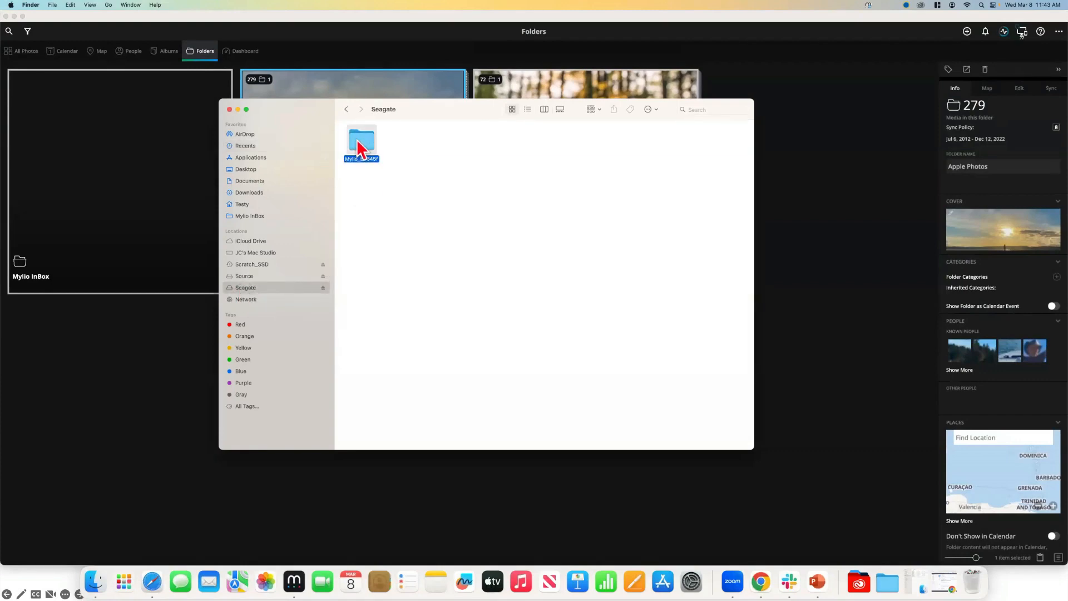
pyautogui.doubleClick(358, 147)
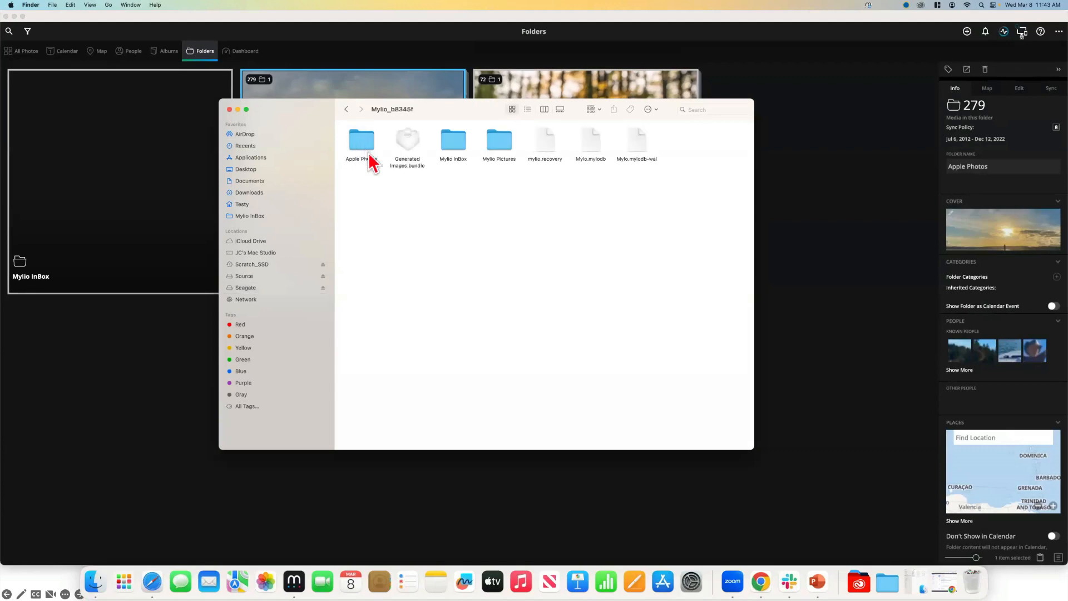
pyautogui.doubleClick(509, 146)
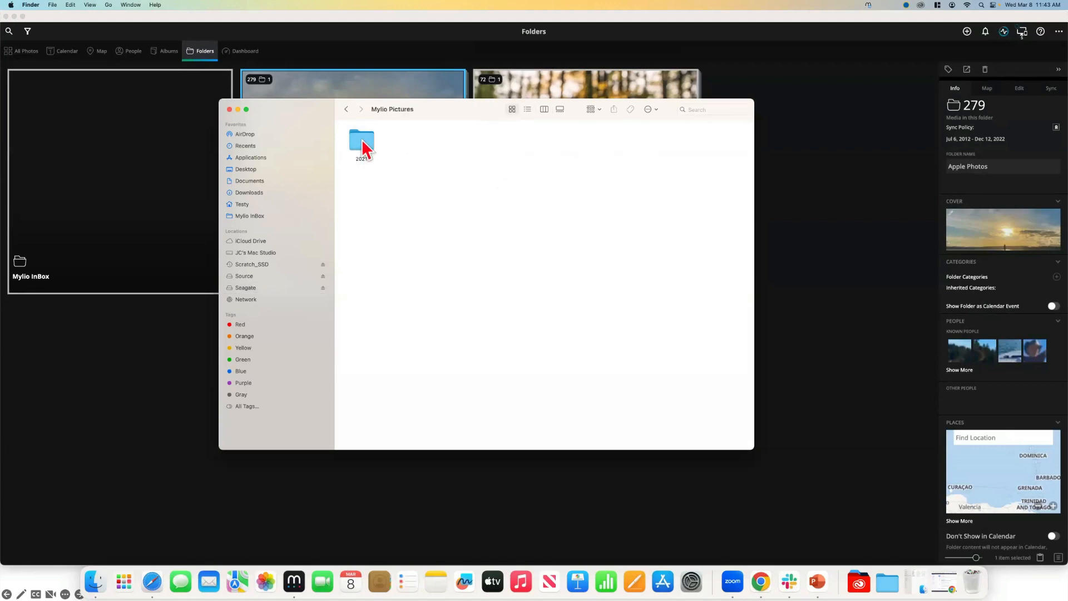
pyautogui.click(364, 149)
pyautogui.doubleClick(362, 142)
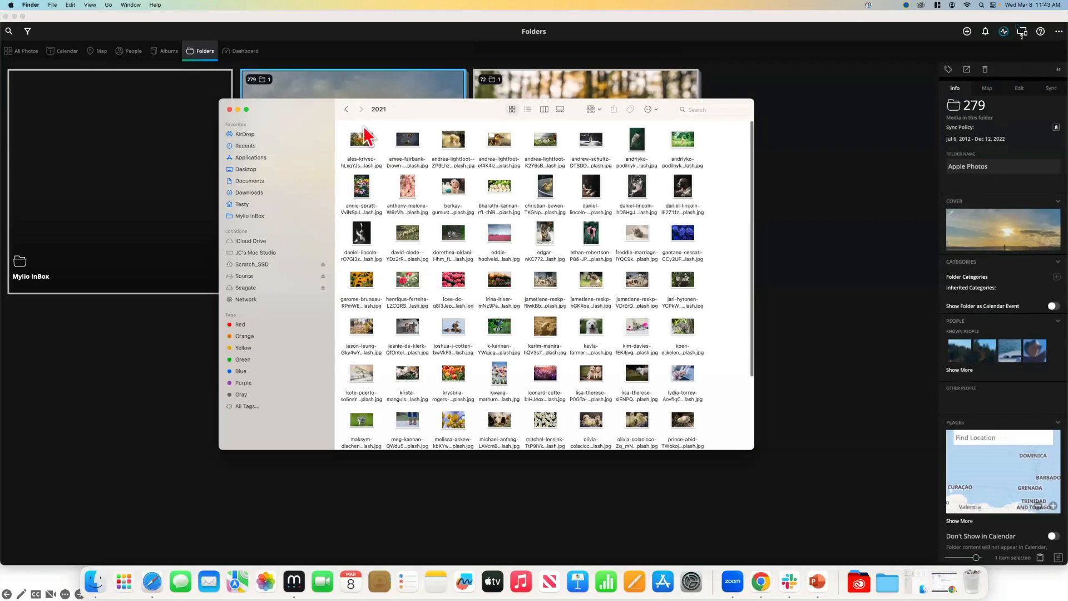
pyautogui.click(345, 109)
pyautogui.click(345, 109)
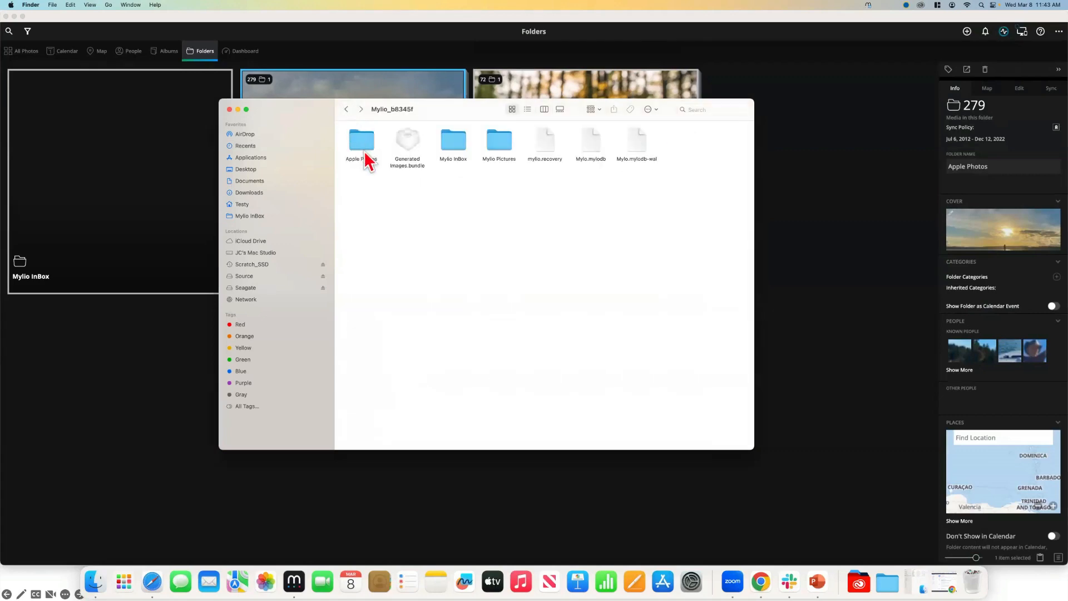
# Browse the Apple Photos iPhone library folder, then return to the Mylio_b8345f library folder
pyautogui.doubleClick(364, 151)
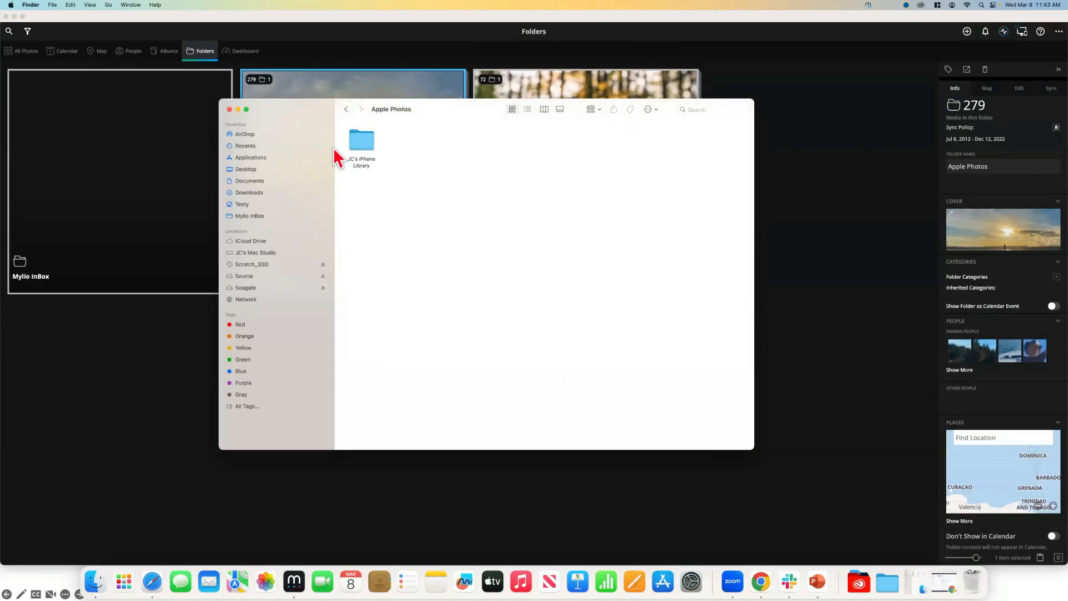
pyautogui.click(365, 151)
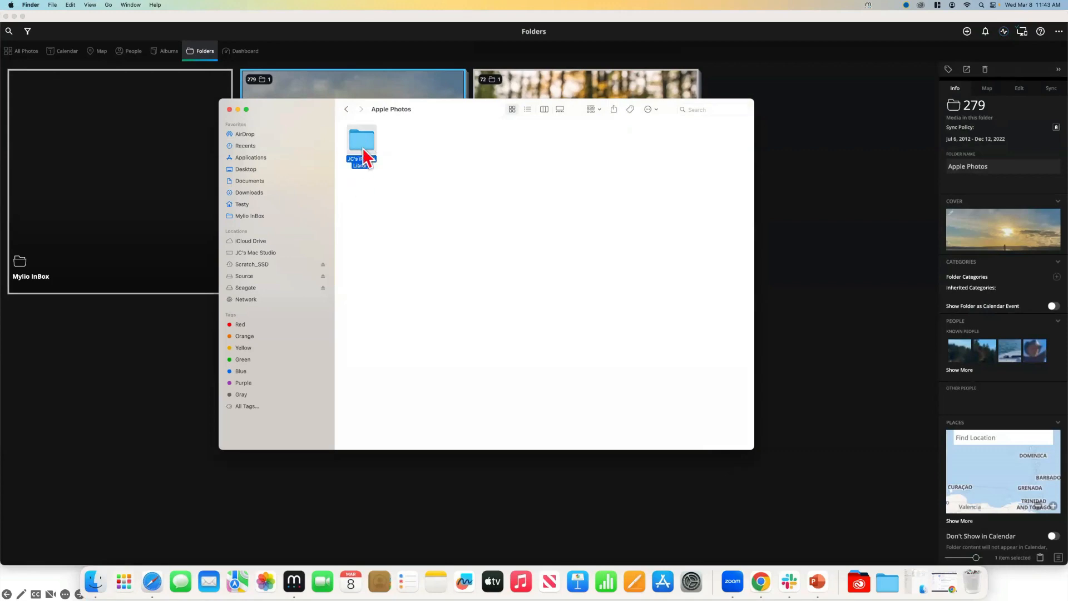
pyautogui.doubleClick(363, 150)
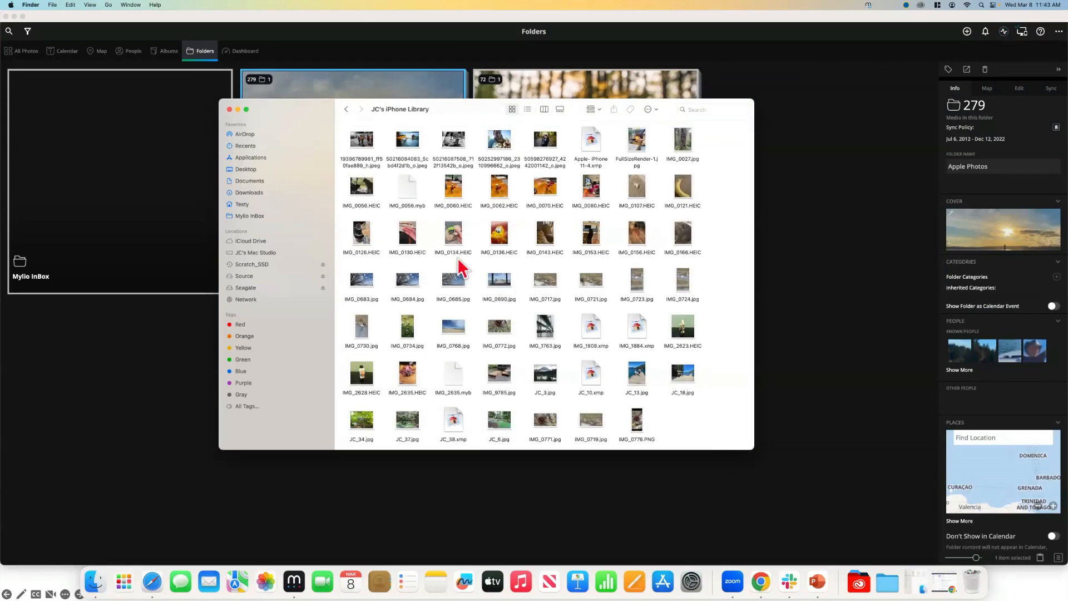
pyautogui.click(346, 110)
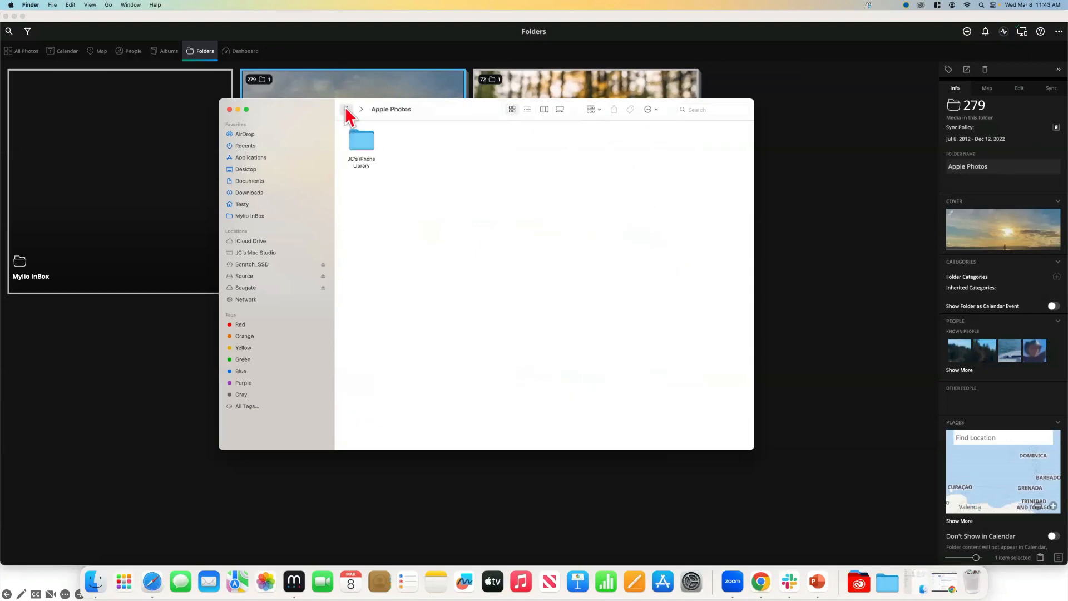
pyautogui.click(346, 109)
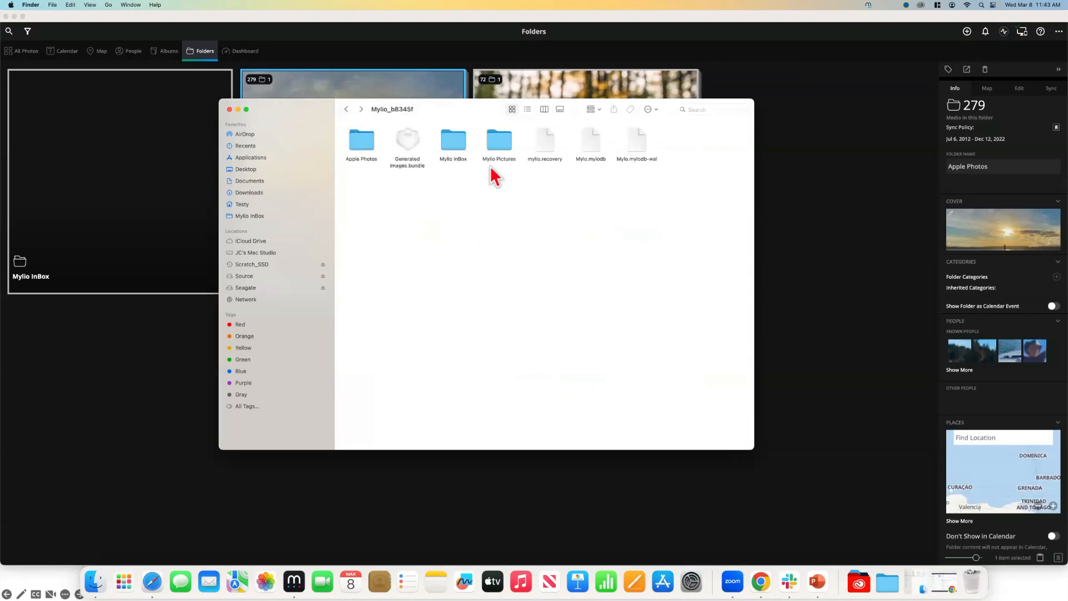
pyautogui.click(676, 464)
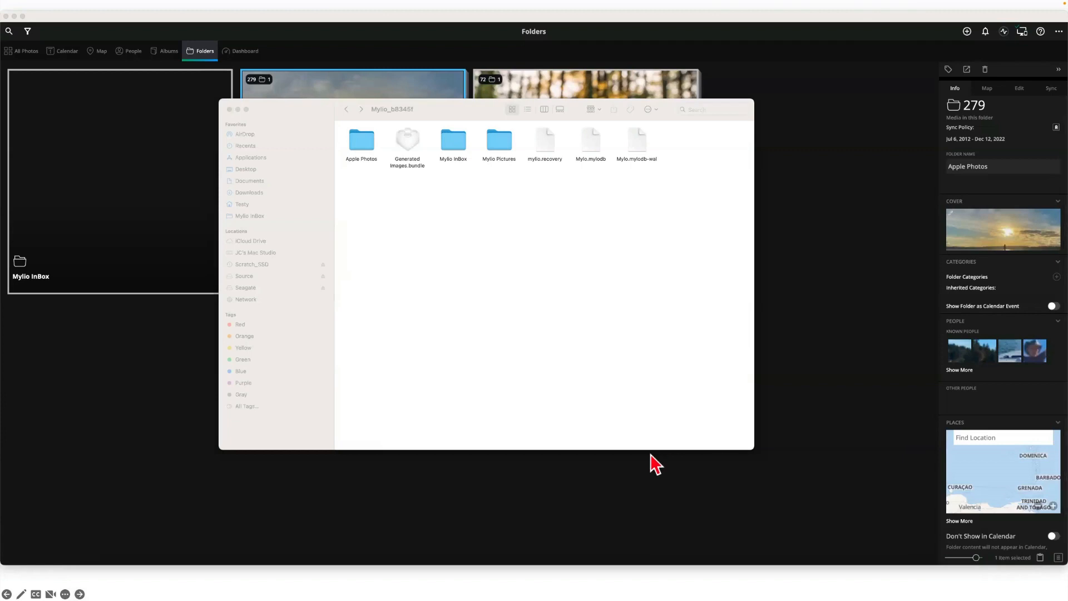
pyautogui.press('super+Tab')
# In PowerPoint, advance past the smartphone and online-backup slides to the Adding Devices title
pyautogui.click(384, 322)
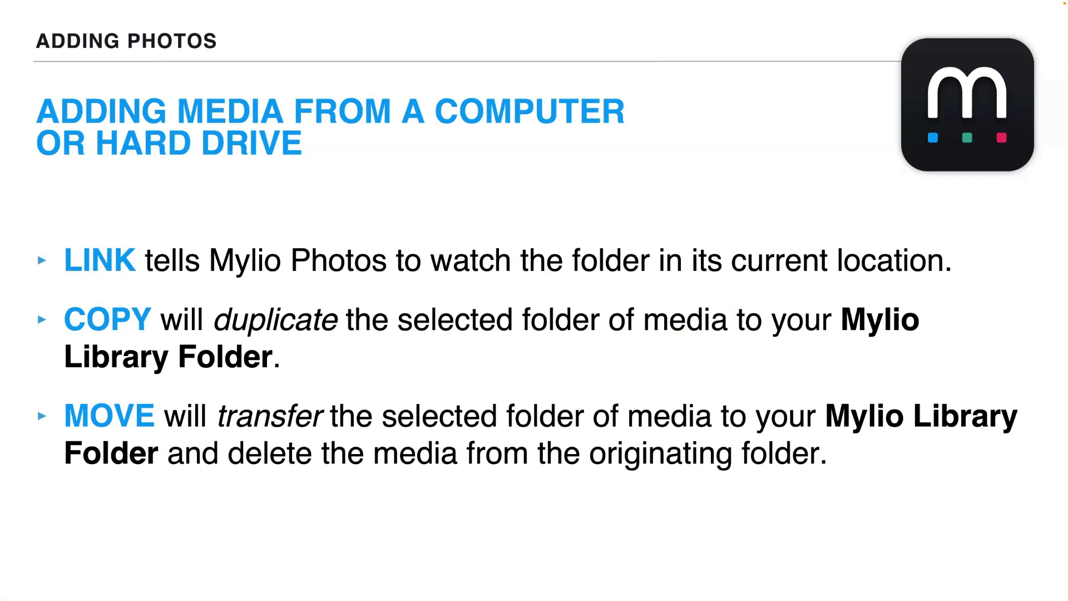
pyautogui.click(549, 213)
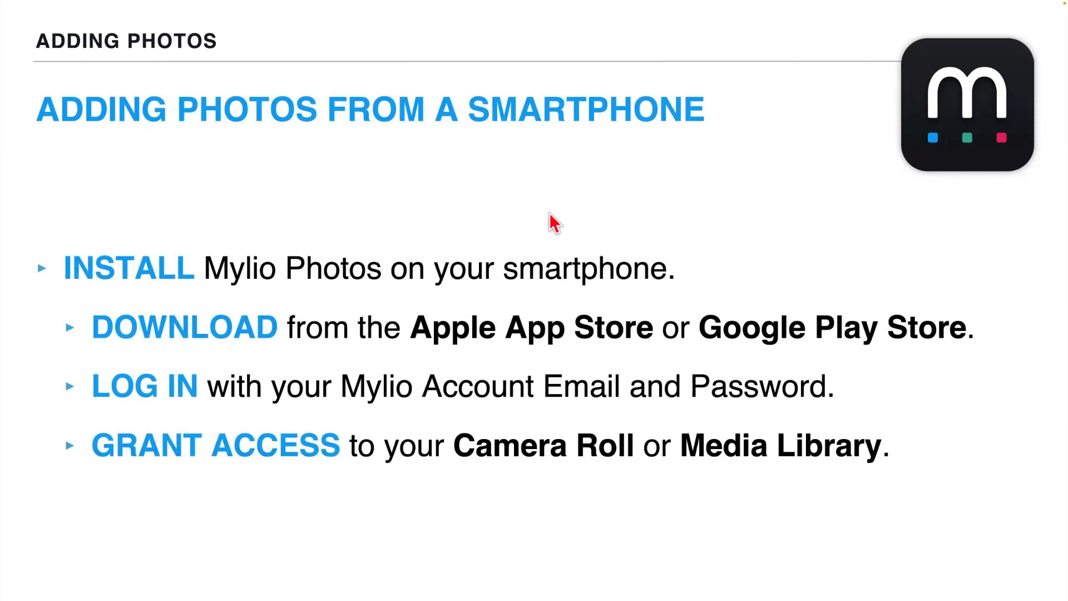
pyautogui.click(550, 214)
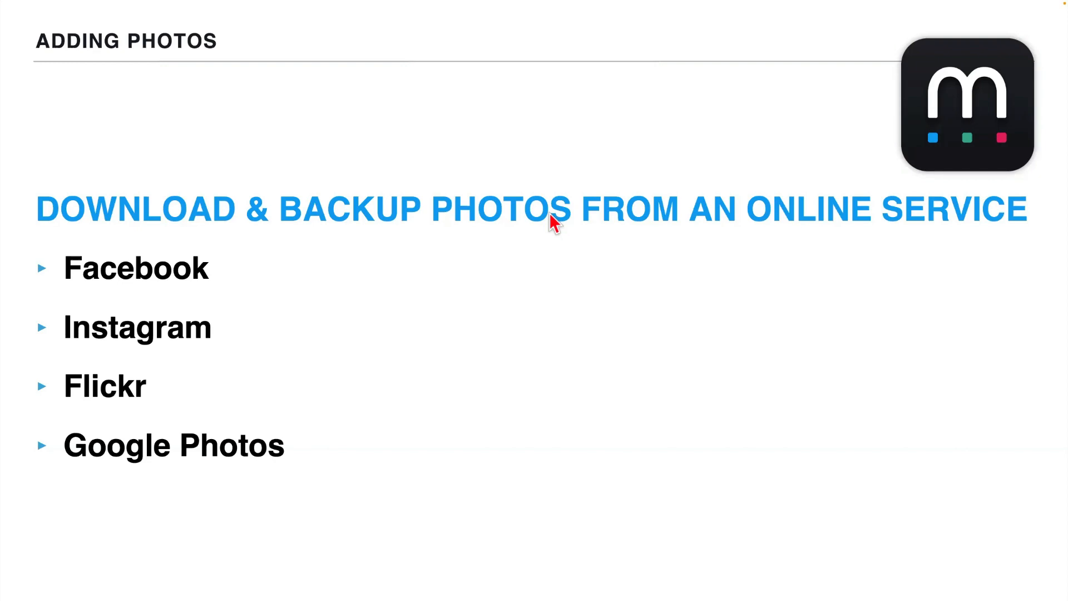
pyautogui.press('Right')
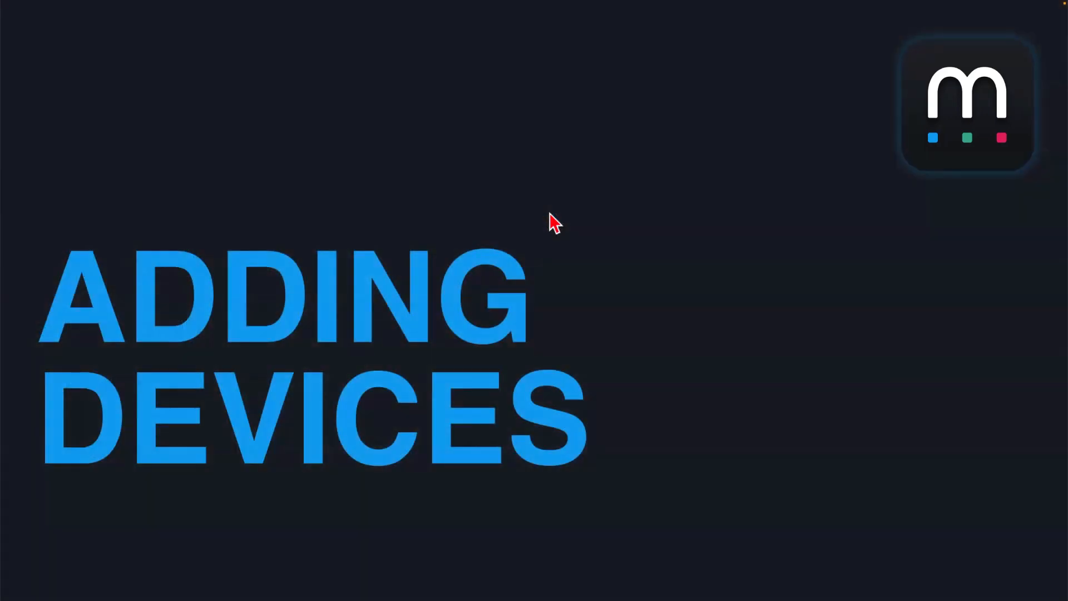
# Advance through Device Types and install-on-every-device slides to Resources, then bring Mylio Photos forward
pyautogui.press('Right')
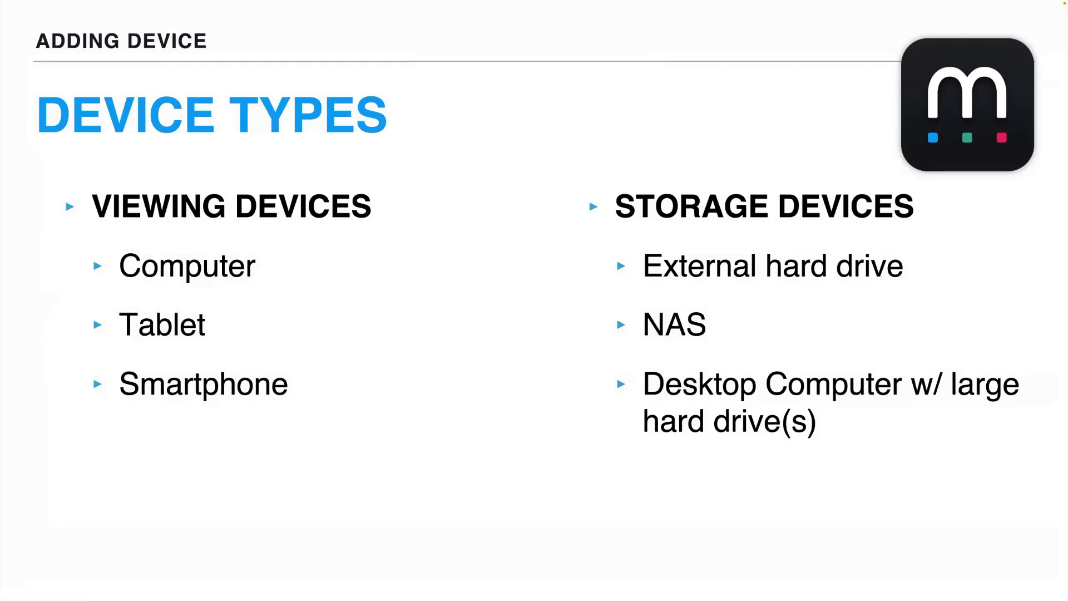
pyautogui.click(284, 298)
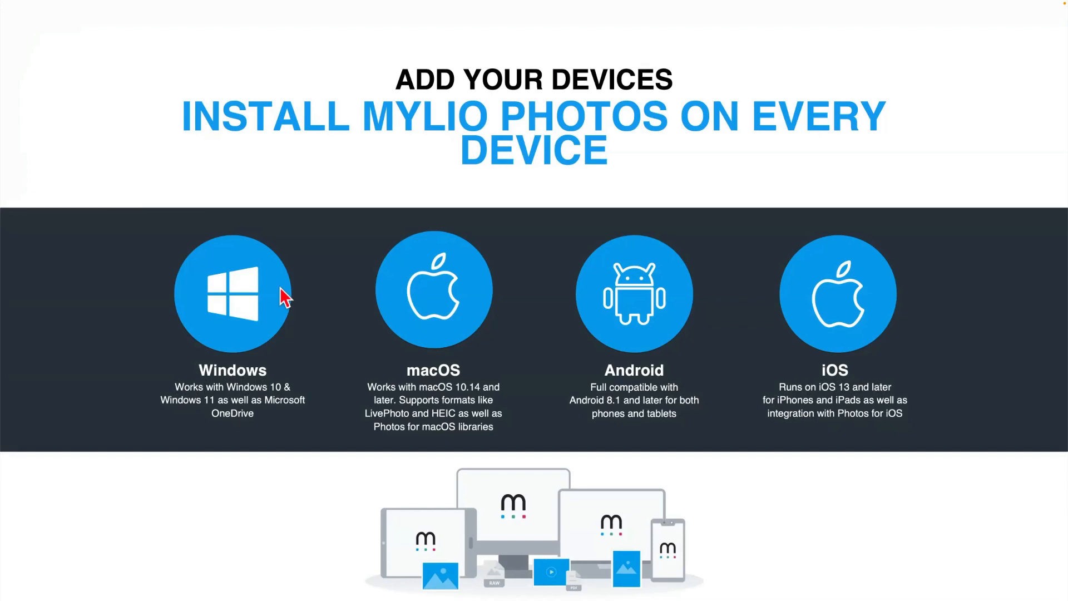
pyautogui.press('Right')
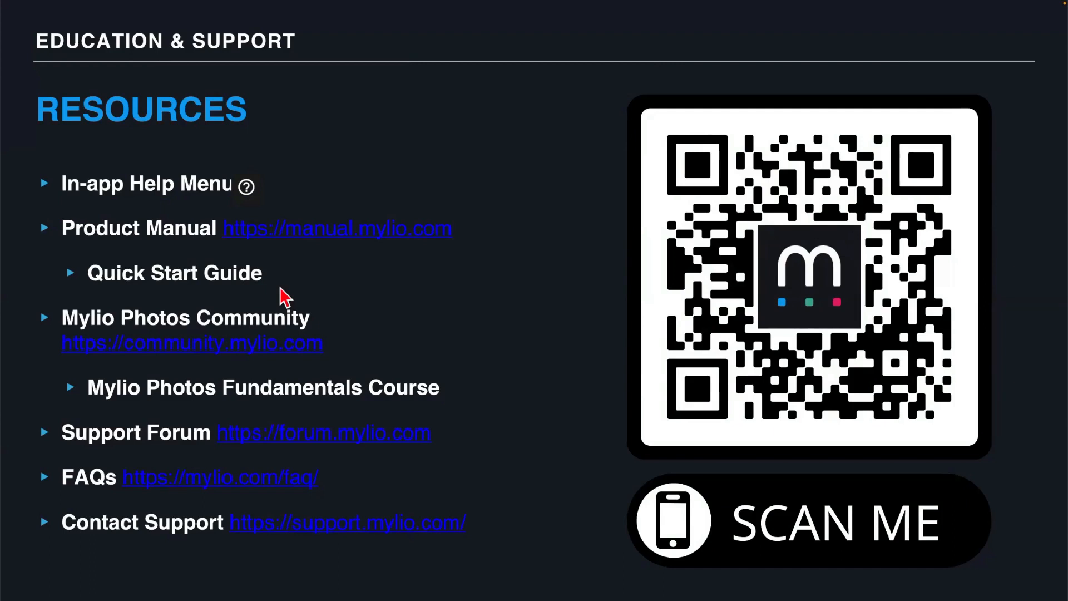
pyautogui.press('super+Tab')
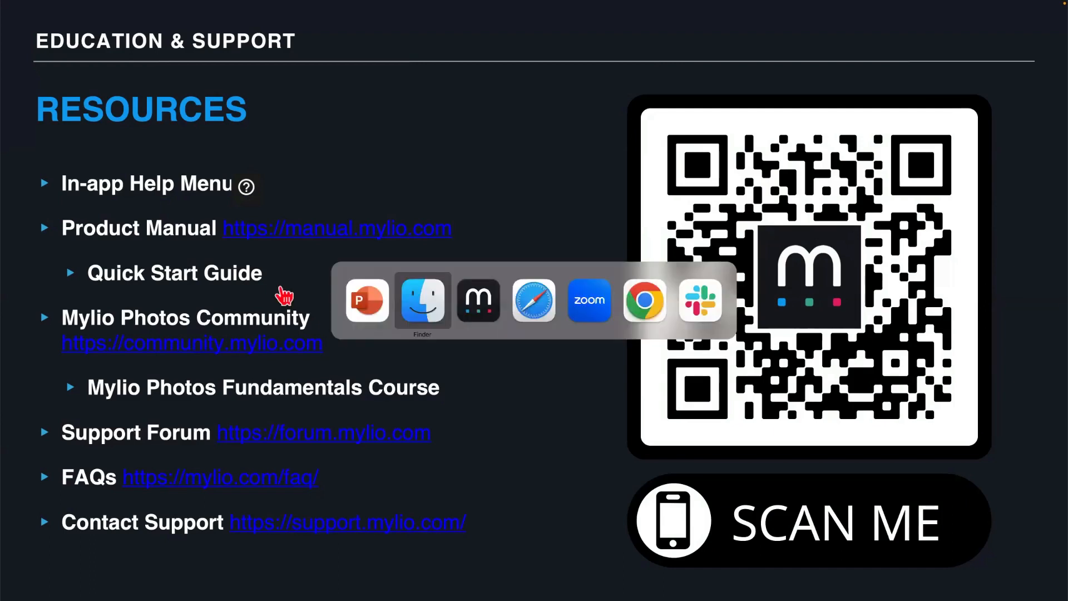
pyautogui.press('super+Tab')
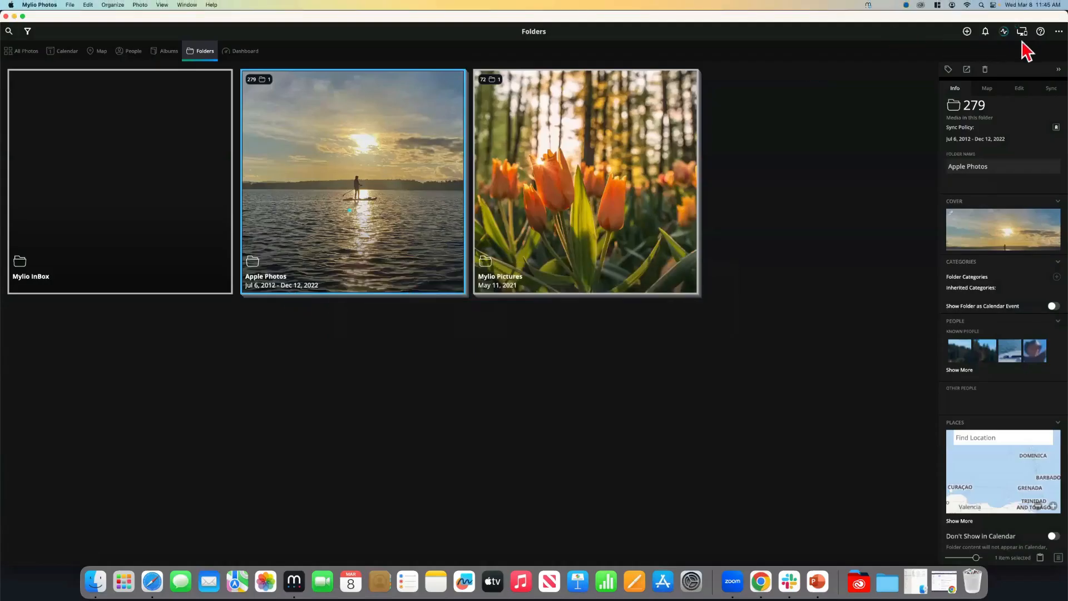
# Show Mylio's Help panel with guides, community, FAQ and support, then return to PowerPoint
pyautogui.click(1040, 31)
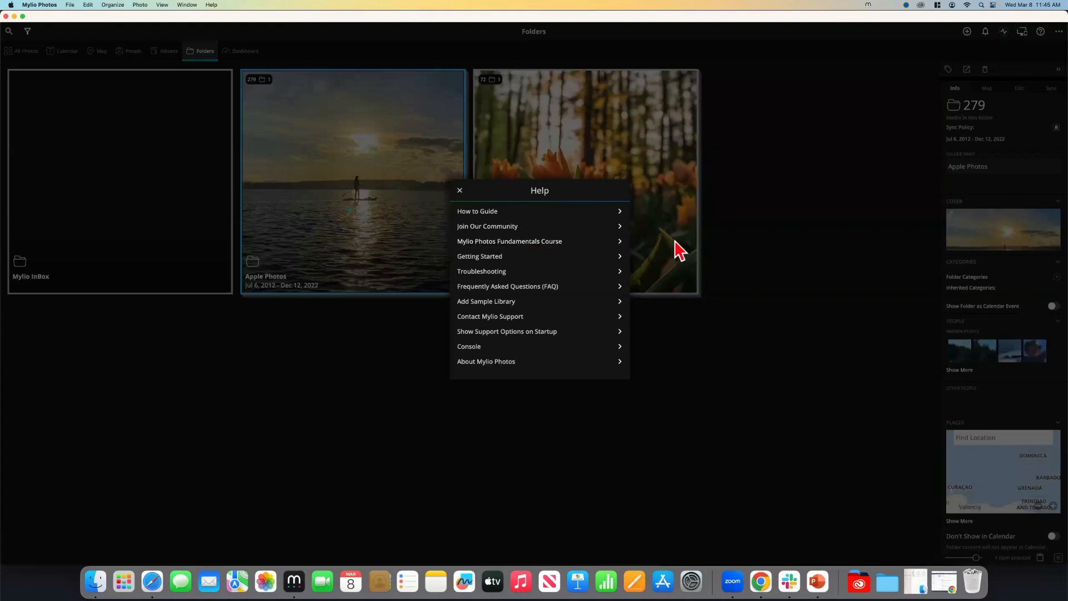
pyautogui.press('super+Tab')
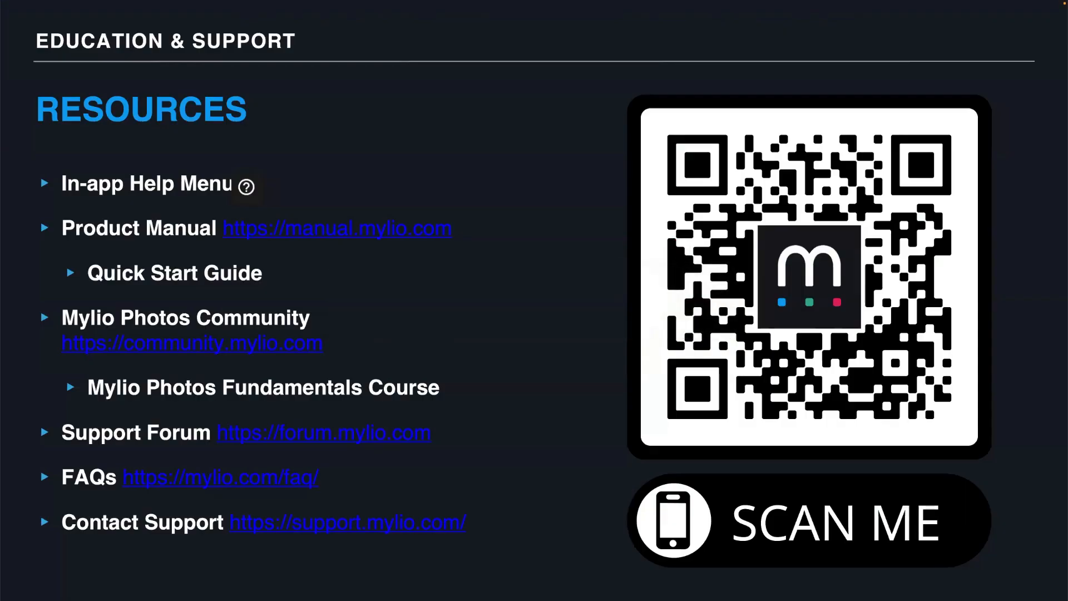
# Close Mylio Photos' Help panel and go back to the PowerPoint Resources slide
pyautogui.press('super+Tab')
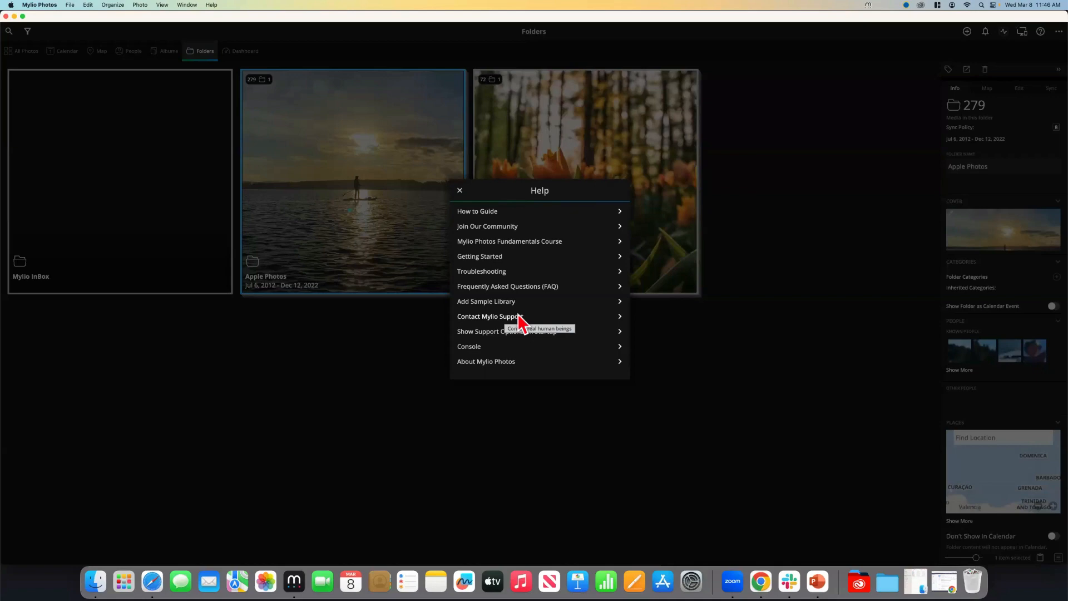
pyautogui.click(459, 190)
pyautogui.press('super+Tab')
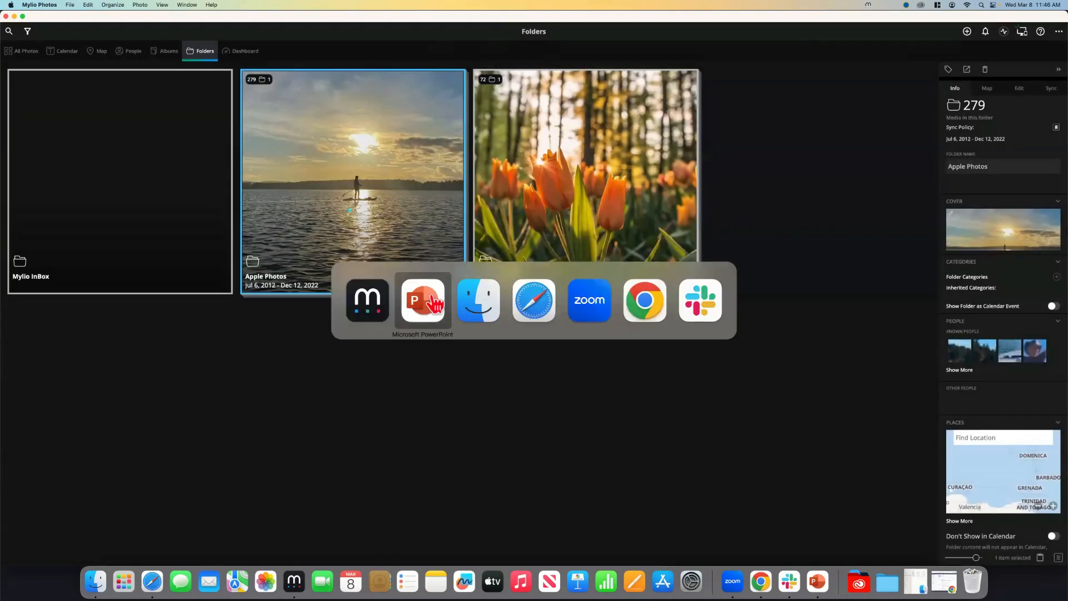